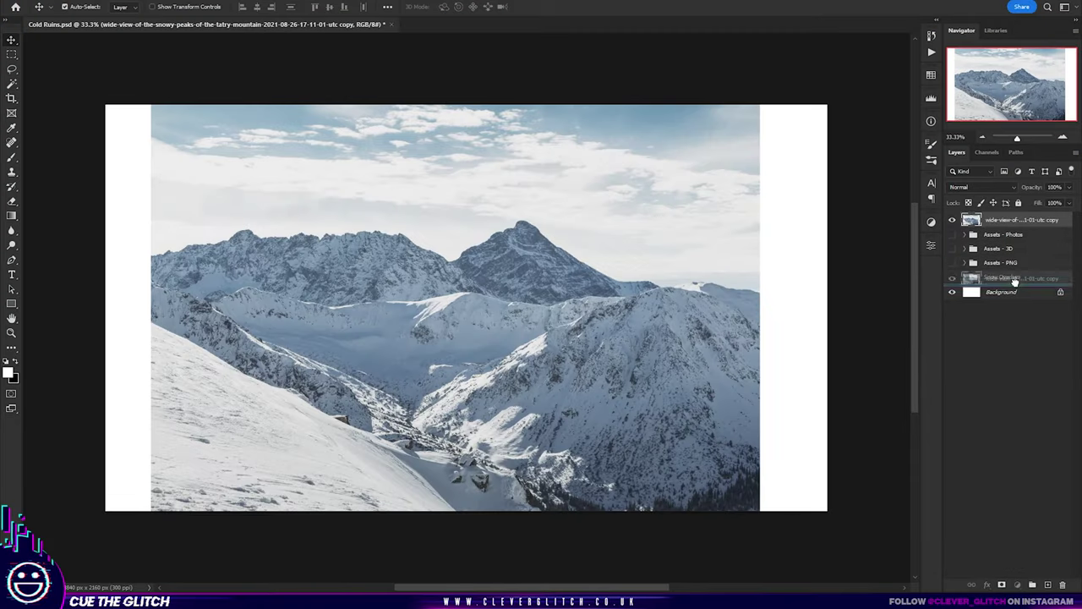
Step: Place the winter mountains photo under Snow Overlays, scale it to cover the canvas, and lasso the glacier ridge
{"action": "left_click_drag", "start_coordinate": [1015, 282], "coordinate": [1014, 272]}
{"action": "key", "text": "ctrl+t"}
{"action": "left_click_drag", "start_coordinate": [760, 511], "coordinate": [846, 558]}
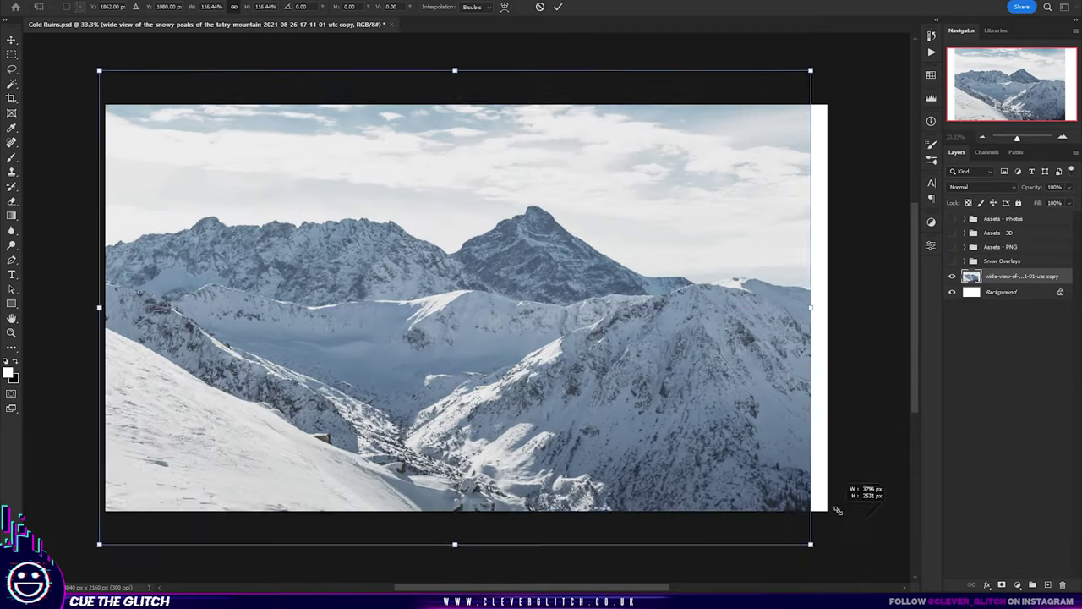
{"action": "left_click_drag", "start_coordinate": [710, 338], "coordinate": [708, 345]}
{"action": "key", "text": "Return"}
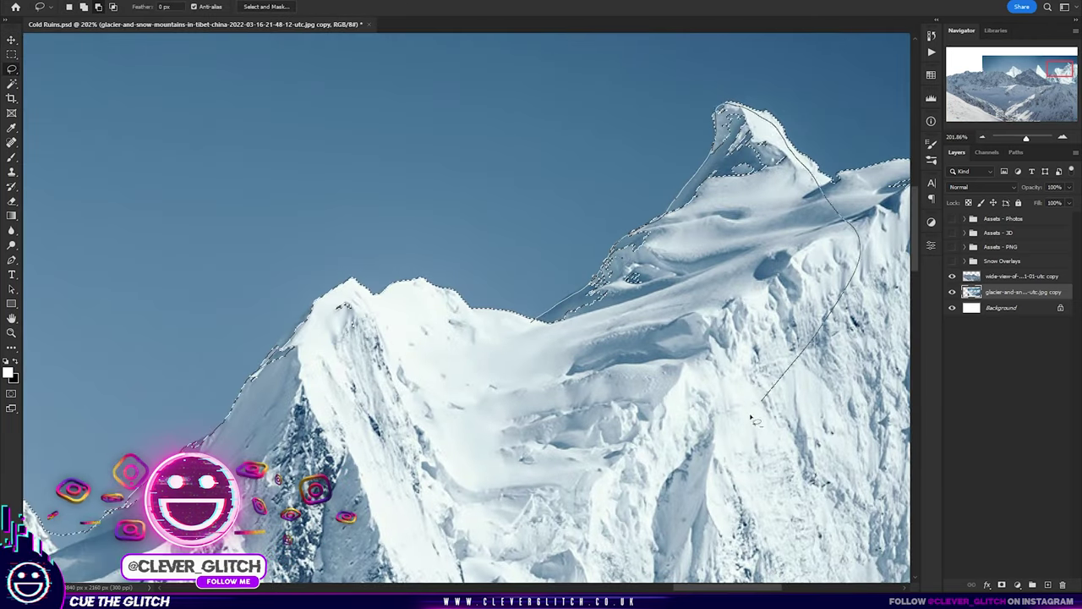
{"action": "left_click_drag", "start_coordinate": [753, 418], "coordinate": [753, 418]}
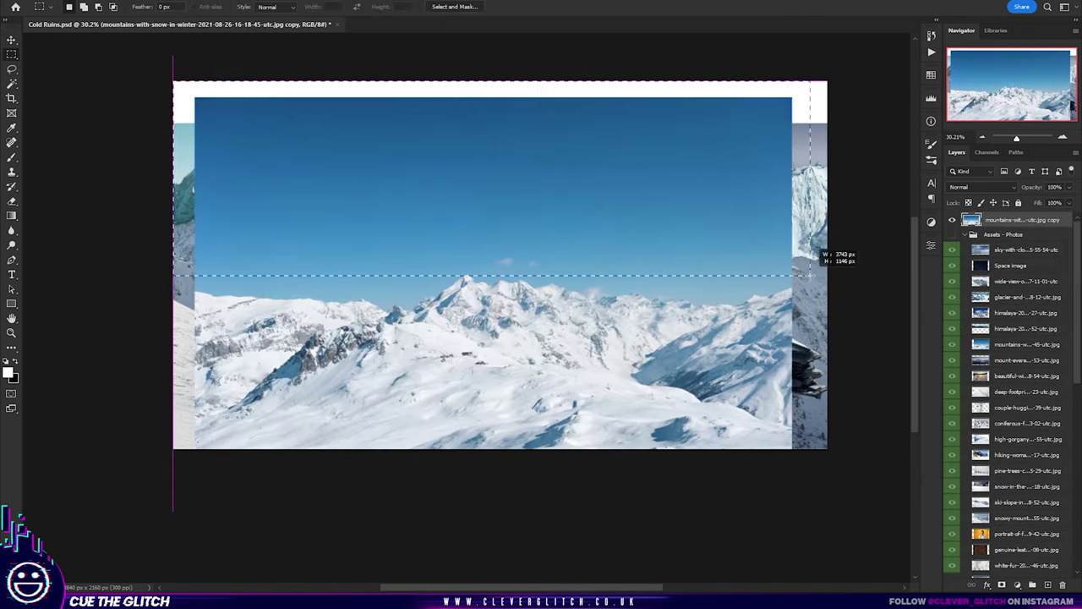
Step: Reposition the winter mountains photo and move the pine-trees and high-gorgany copies to the top
{"action": "left_click_drag", "start_coordinate": [531, 237], "coordinate": [755, 243]}
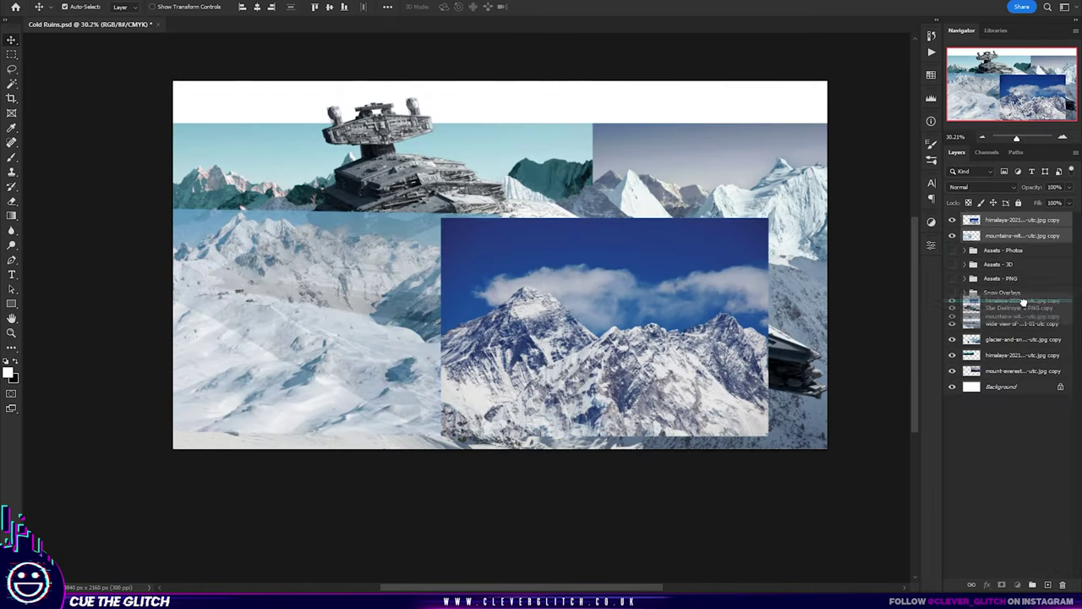
{"action": "scroll", "coordinate": [1068, 288], "scroll_direction": "up", "scroll_amount": 2}
{"action": "left_click", "coordinate": [1023, 451]}
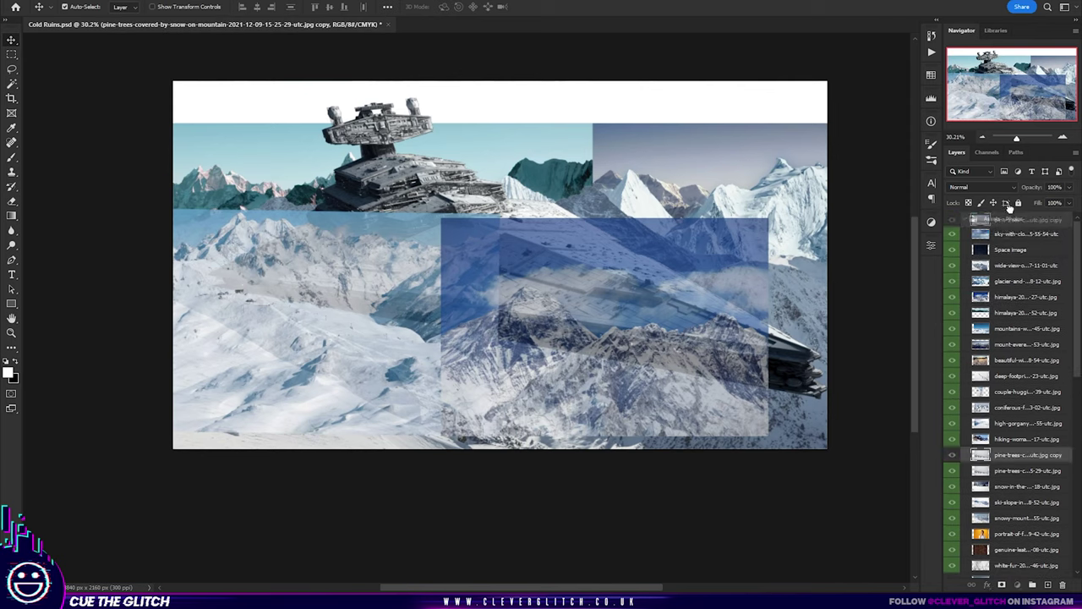
{"action": "left_click_drag", "start_coordinate": [1023, 452], "coordinate": [985, 223]}
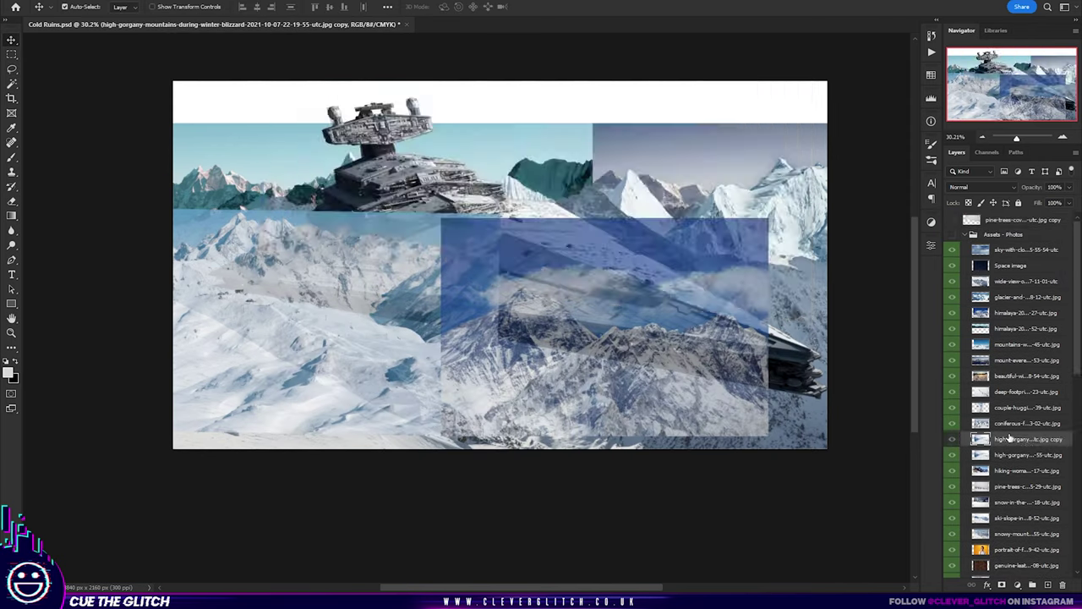
{"action": "left_click_drag", "start_coordinate": [1008, 437], "coordinate": [1015, 218]}
Step: Shift the blizzard photo left and cut it down to just the snowy foreground slope
{"action": "left_click_drag", "start_coordinate": [671, 282], "coordinate": [583, 282]}
{"action": "key", "text": "l"}
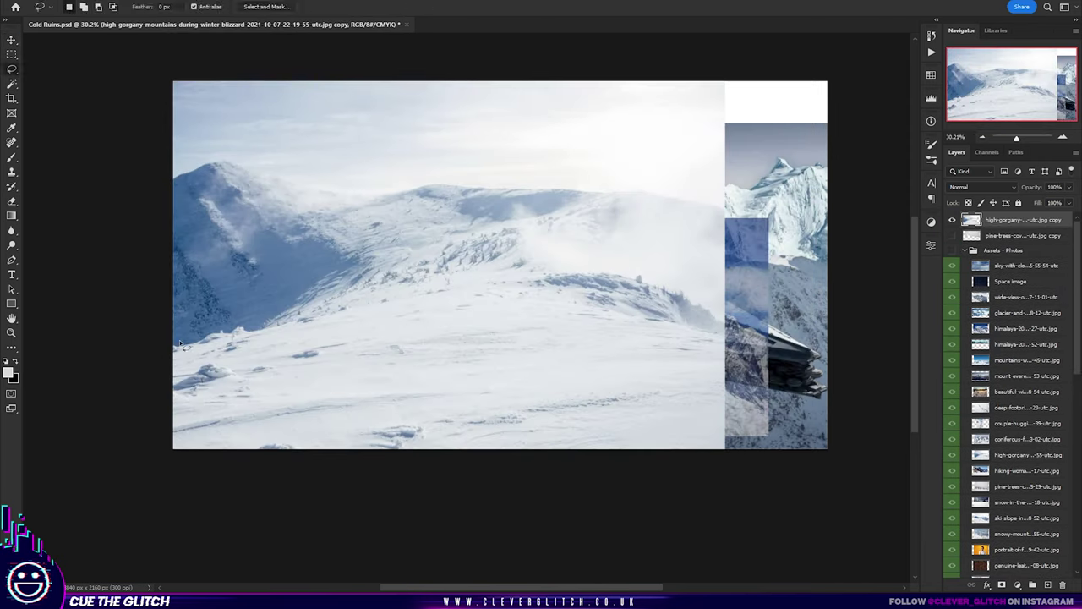
{"action": "scroll", "coordinate": [233, 307], "scroll_direction": "up", "scroll_amount": 5}
{"action": "left_click_drag", "start_coordinate": [530, 252], "coordinate": [579, 432]}
{"action": "key", "text": "ctrl+0"}
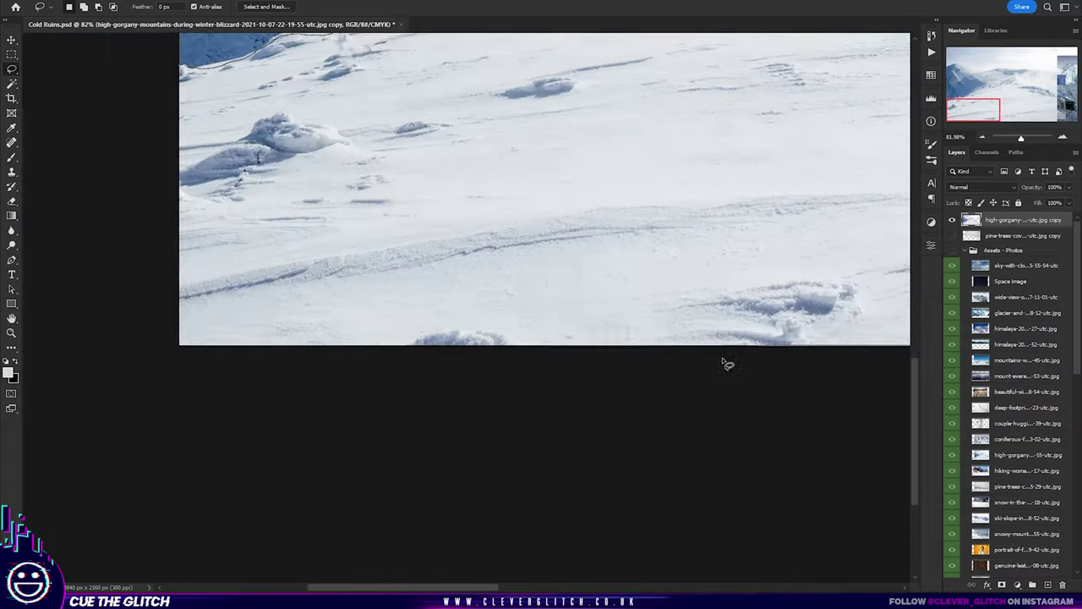
{"action": "key", "text": "ctrl+shift+i"}
{"action": "key", "text": "Delete"}
Step: Warp the snow slope's left edge into a bend
{"action": "key", "text": "ctrl+t"}
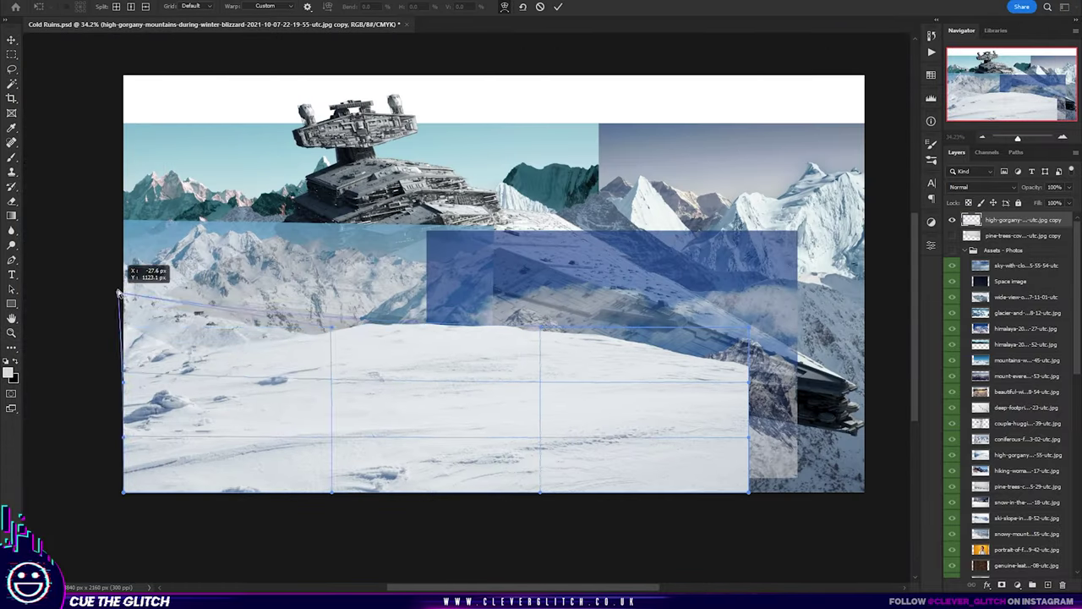
{"action": "left_click_drag", "start_coordinate": [128, 278], "coordinate": [71, 296]}
{"action": "key", "text": "Return"}
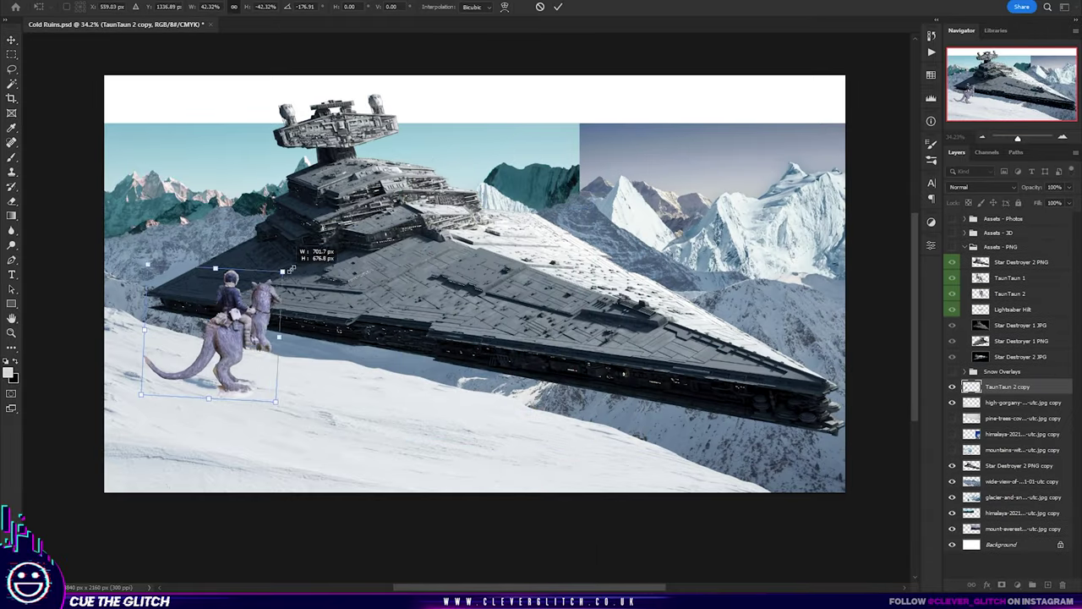
Step: Shrink and flip the statue tauntaun, and shrink the Jedi girl to about 22%
{"action": "key", "text": "ctrl+t"}
{"action": "left_click_drag", "start_coordinate": [607, 76], "coordinate": [300, 334]}
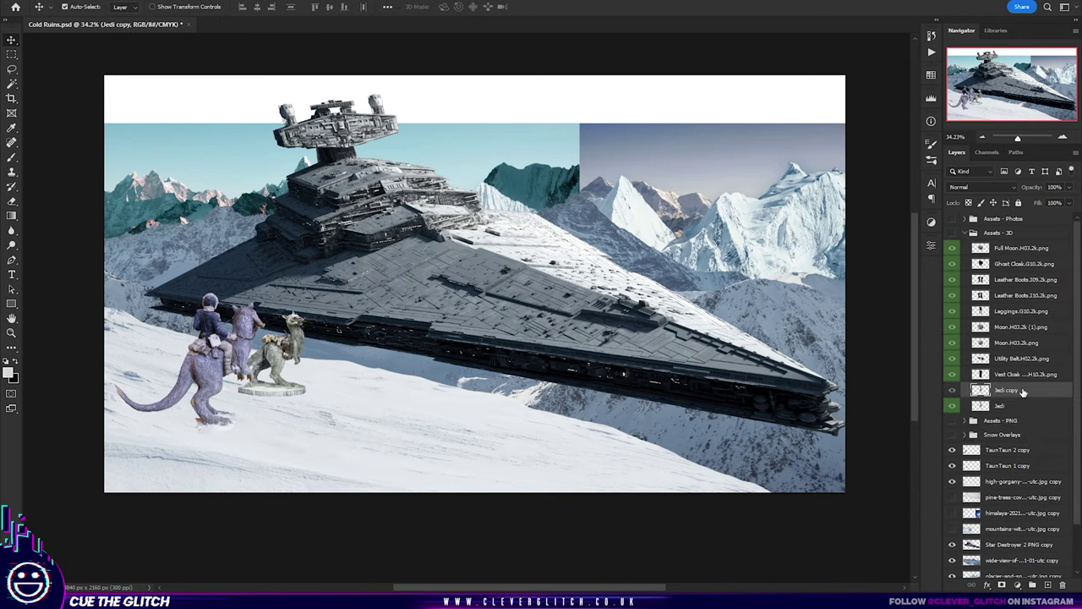
{"action": "left_click", "coordinate": [997, 450]}
{"action": "key", "text": "ctrl+t"}
{"action": "left_click_drag", "start_coordinate": [578, 103], "coordinate": [381, 335]}
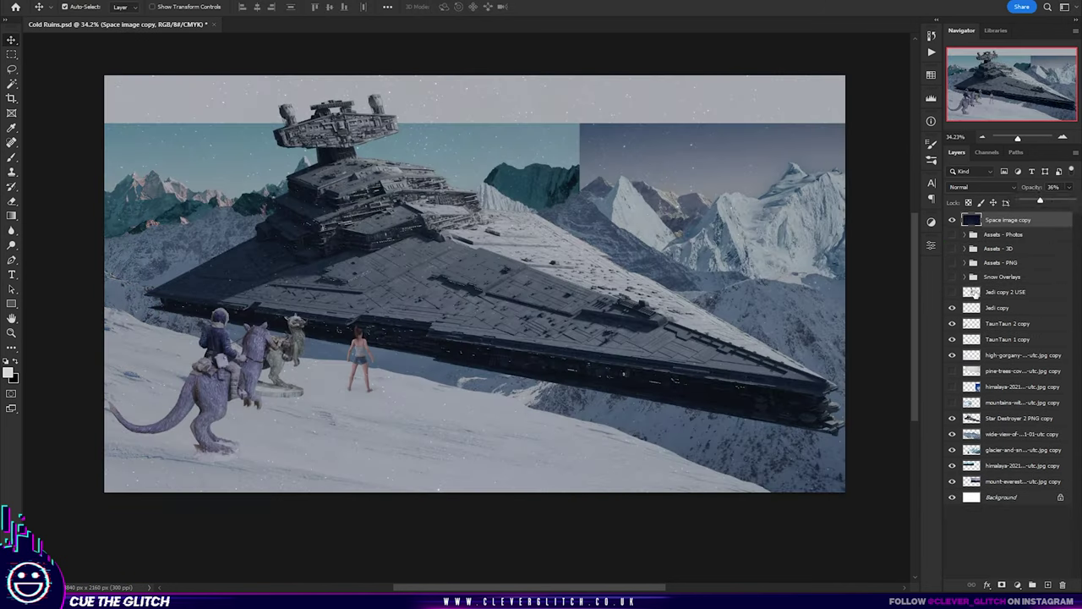
Step: Move Space image copy below the mountain layers and enlarge the wide-view mountain photo
{"action": "left_click_drag", "start_coordinate": [1018, 425], "coordinate": [1006, 463]}
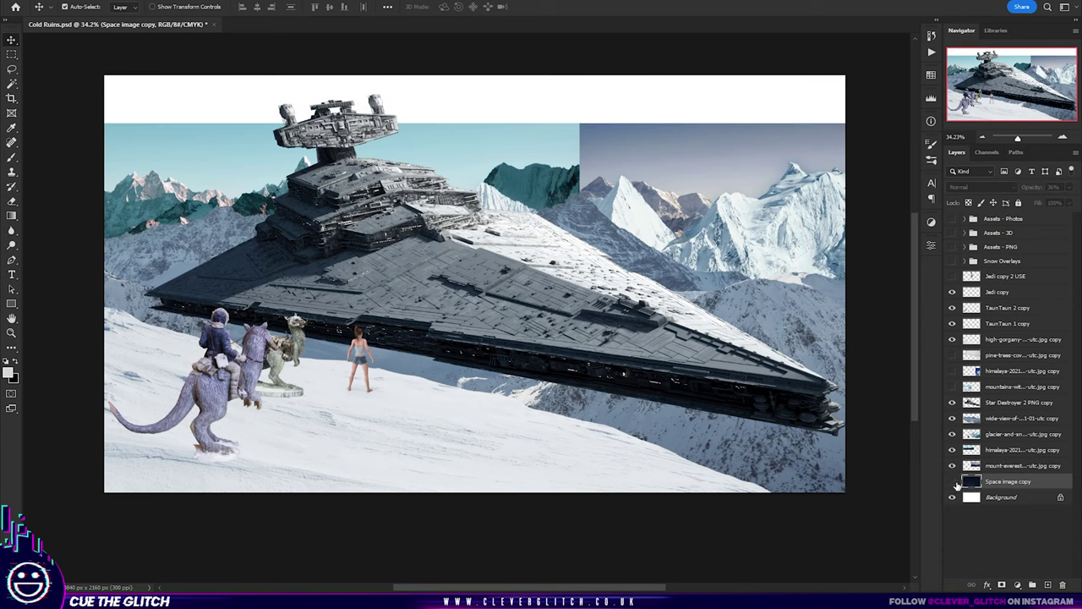
{"action": "left_click", "coordinate": [952, 418], "text": "alt"}
{"action": "key", "text": "ctrl+t"}
{"action": "left_click_drag", "start_coordinate": [881, 565], "coordinate": [882, 564]}
Step: Confirm the wide-view photo's size and add a Brightness/Contrast adjustment boosting the mountains' contrast
{"action": "key", "text": "Return"}
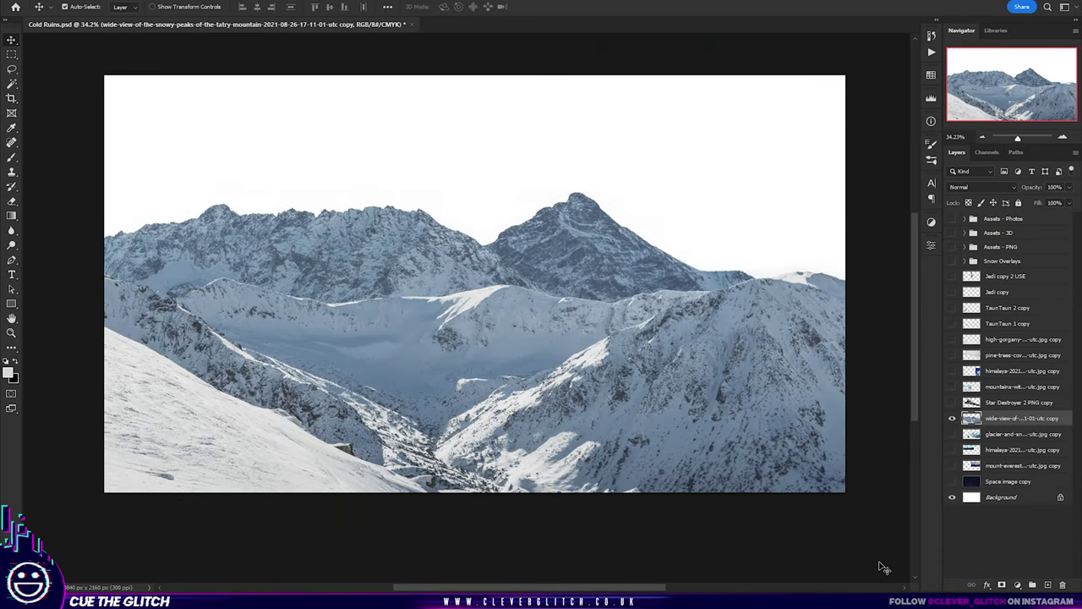
{"action": "left_click", "coordinate": [952, 434]}
{"action": "left_click", "coordinate": [930, 222]}
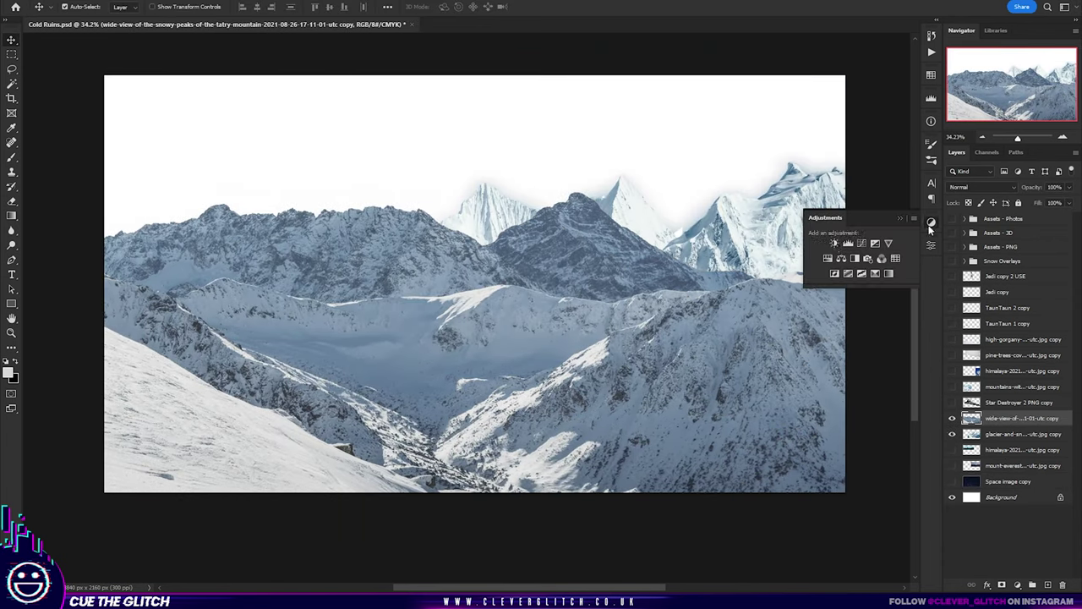
{"action": "left_click", "coordinate": [830, 244]}
{"action": "left_click_drag", "start_coordinate": [821, 310], "coordinate": [860, 330]}
{"action": "left_click", "coordinate": [908, 239]}
Step: Lasso the winter mountains layer's snowy peak and slope, then show the Star Destroyer again
{"action": "left_click", "coordinate": [952, 387]}
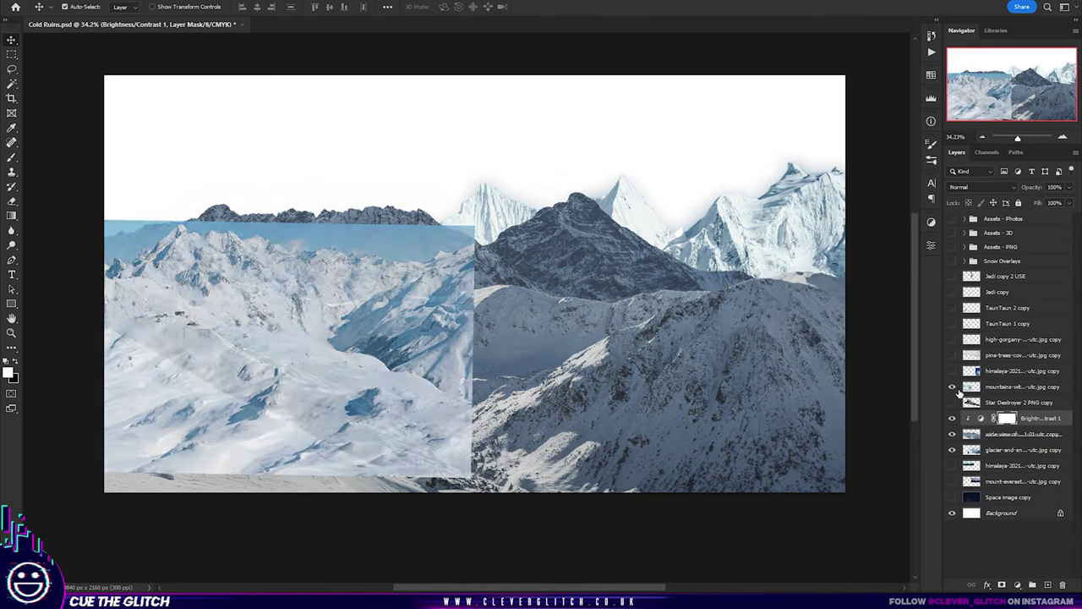
{"action": "left_click", "coordinate": [1019, 386]}
{"action": "left_click", "coordinate": [952, 339]}
{"action": "scroll", "coordinate": [405, 315], "scroll_direction": "up", "scroll_amount": 5, "text": "alt"}
{"action": "key", "text": "l"}
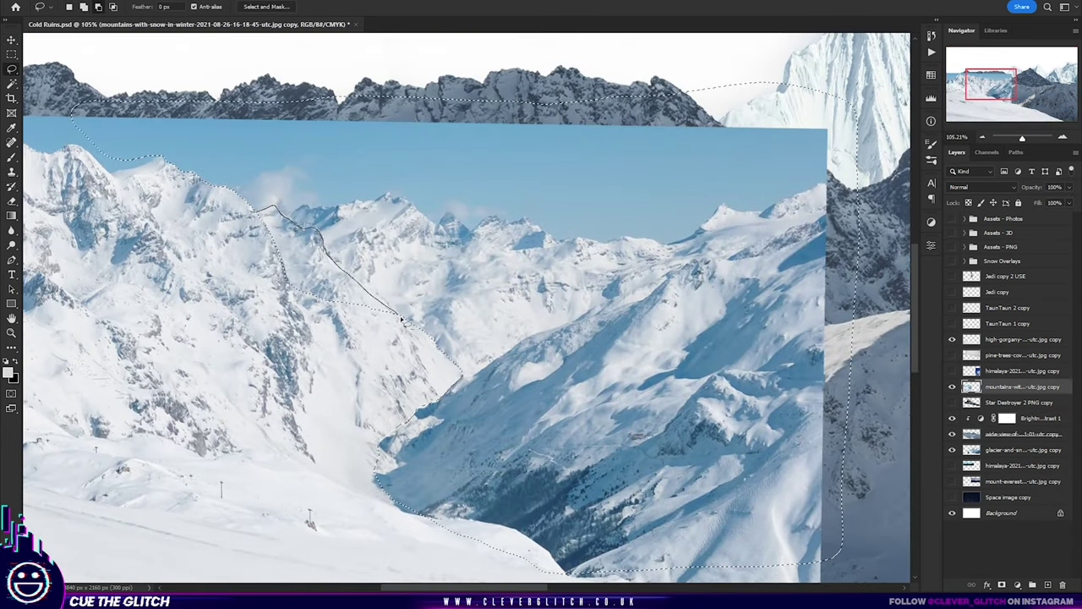
{"action": "left_click_drag", "start_coordinate": [108, 88], "coordinate": [602, 173]}
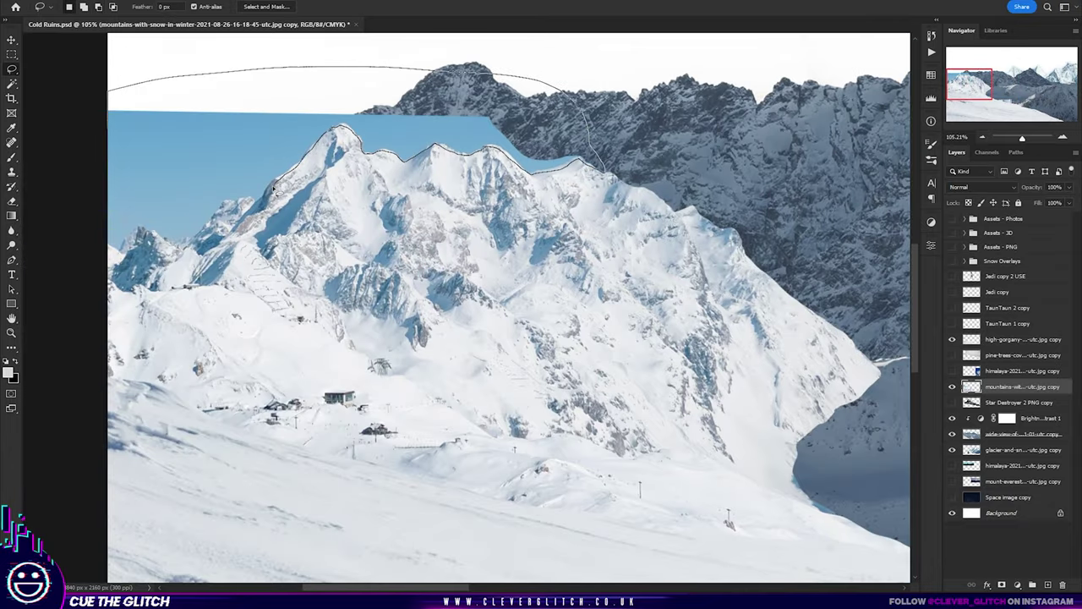
{"action": "scroll", "coordinate": [602, 173], "scroll_direction": "up", "scroll_amount": 5}
{"action": "scroll", "coordinate": [573, 358], "scroll_direction": "down", "scroll_amount": 5}
{"action": "scroll", "coordinate": [572, 357], "scroll_direction": "up", "scroll_amount": 4}
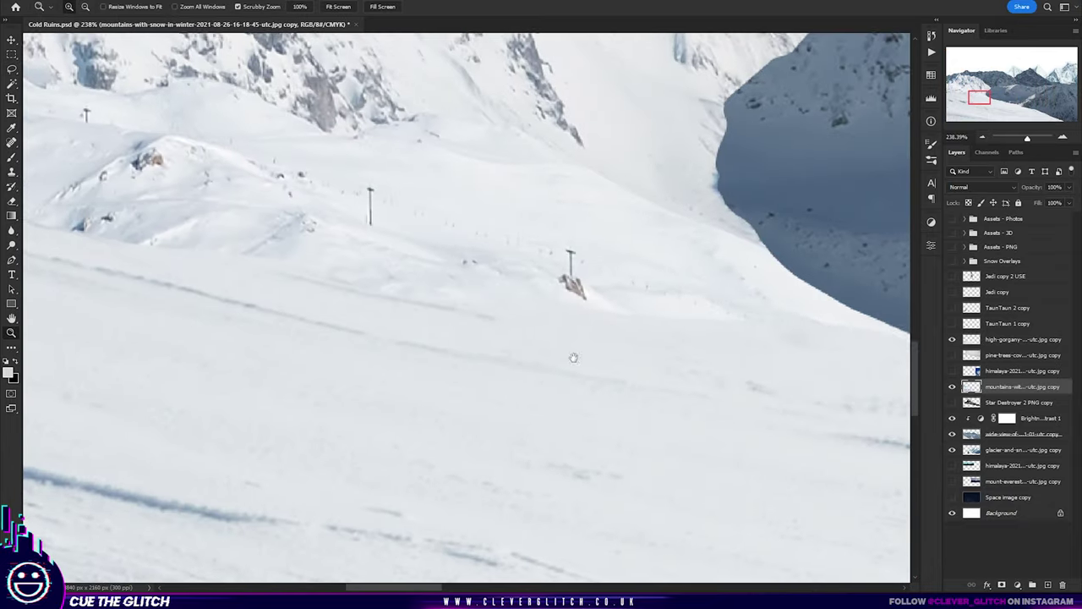
{"action": "left_click_drag", "start_coordinate": [568, 228], "coordinate": [548, 306]}
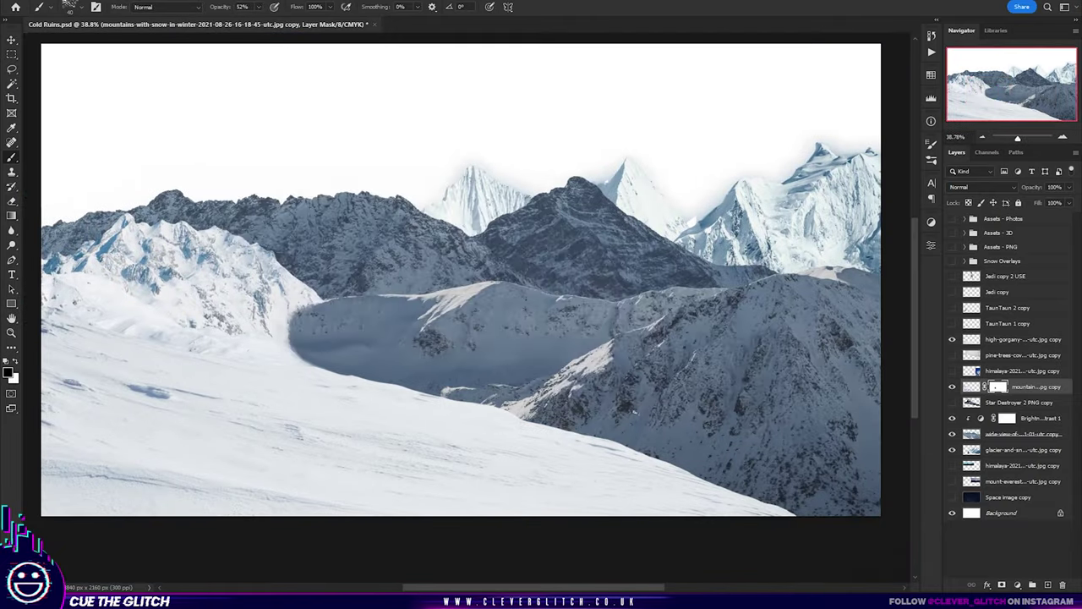
{"action": "left_click", "coordinate": [952, 402]}
Step: Move the mountain over the ship's lower left and enlarge the Everest photo across the top right
{"action": "key", "text": "l"}
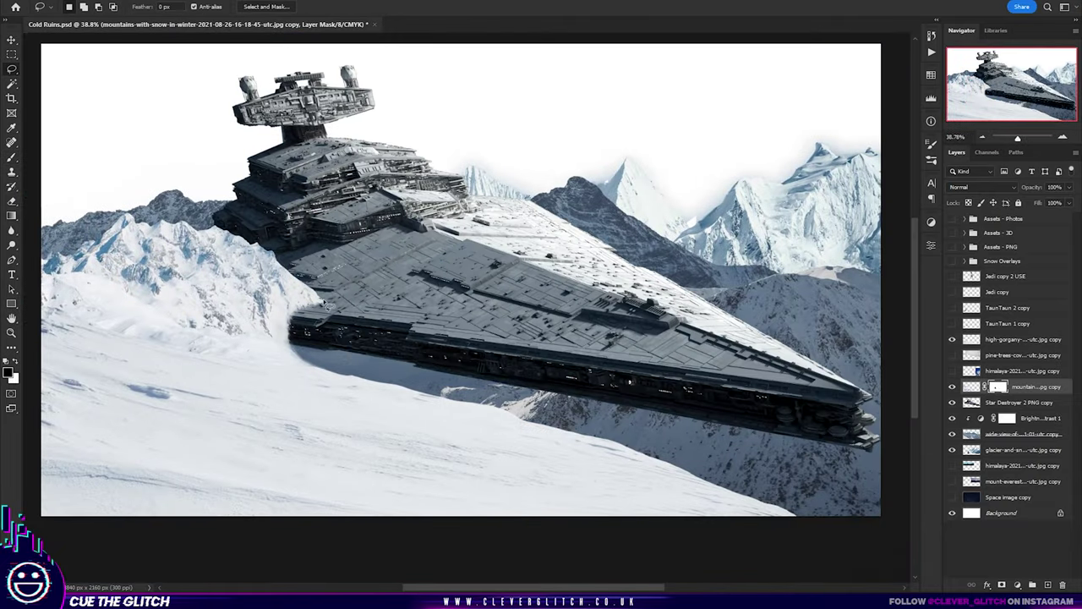
{"action": "key", "text": "ctrl+d"}
{"action": "key", "text": "v"}
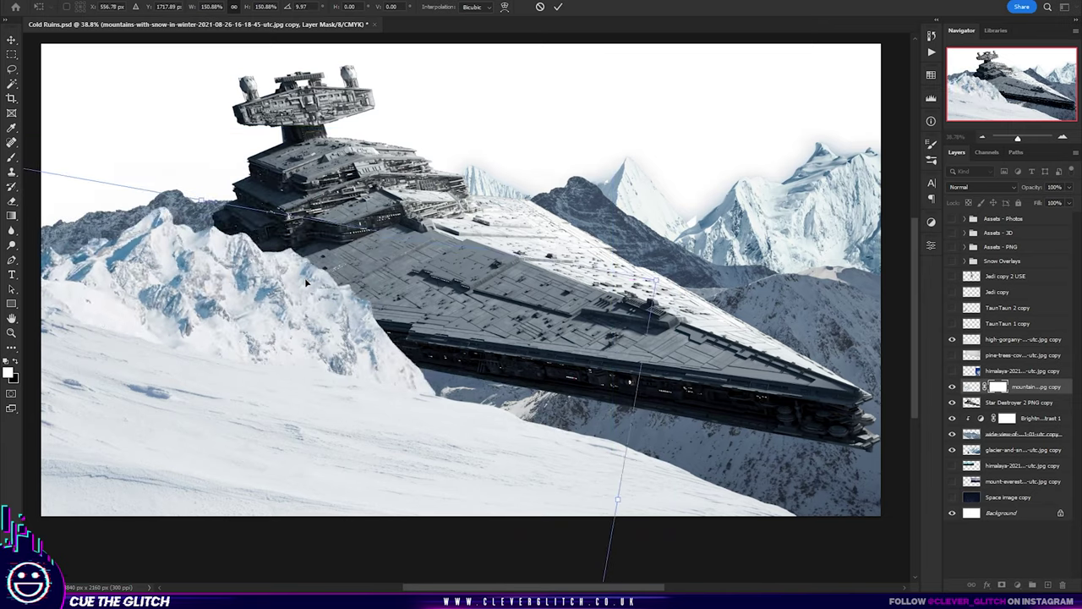
{"action": "left_click_drag", "start_coordinate": [93, 115], "coordinate": [190, 300]}
{"action": "left_click", "coordinate": [1023, 481]}
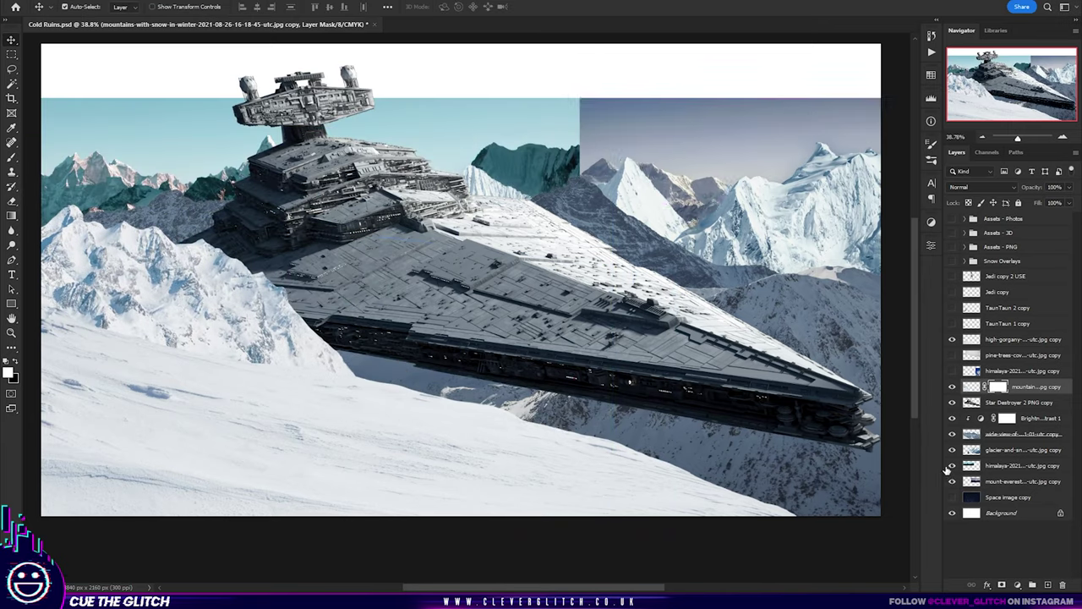
{"action": "key", "text": "ctrl+t"}
{"action": "left_click_drag", "start_coordinate": [564, 193], "coordinate": [494, 230]}
{"action": "key", "text": "Return"}
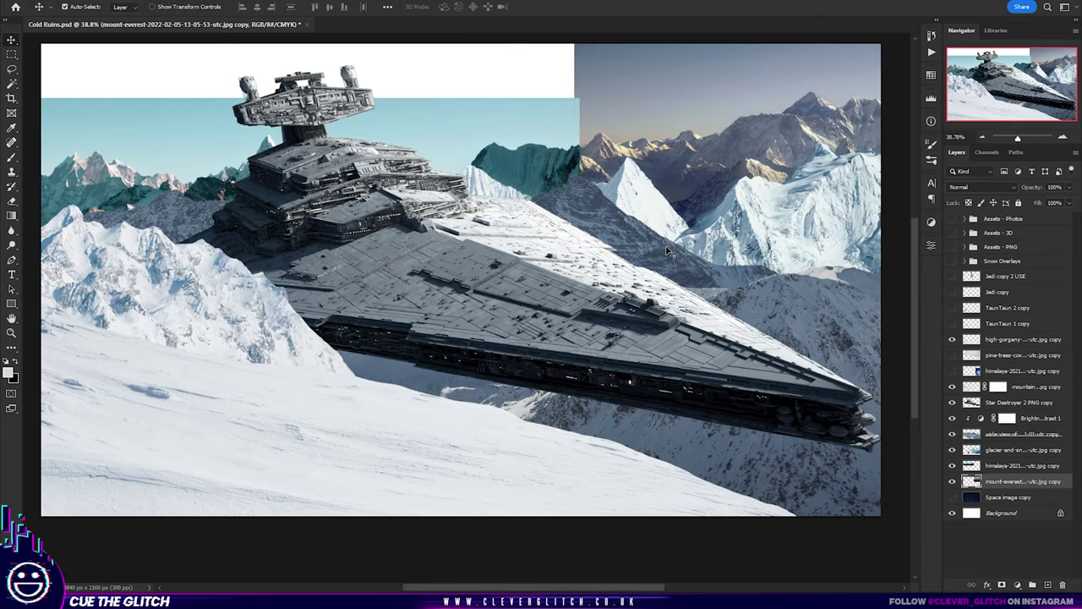
Step: Move the himalaya photo onto the canvas, flip it horizontally, and delete its blue sky
{"action": "left_click", "coordinate": [952, 370]}
{"action": "left_click_drag", "start_coordinate": [850, 202], "coordinate": [755, 333]}
{"action": "key", "text": "ctrl+t"}
{"action": "right_click", "coordinate": [647, 310]}
{"action": "left_click", "coordinate": [689, 536]}
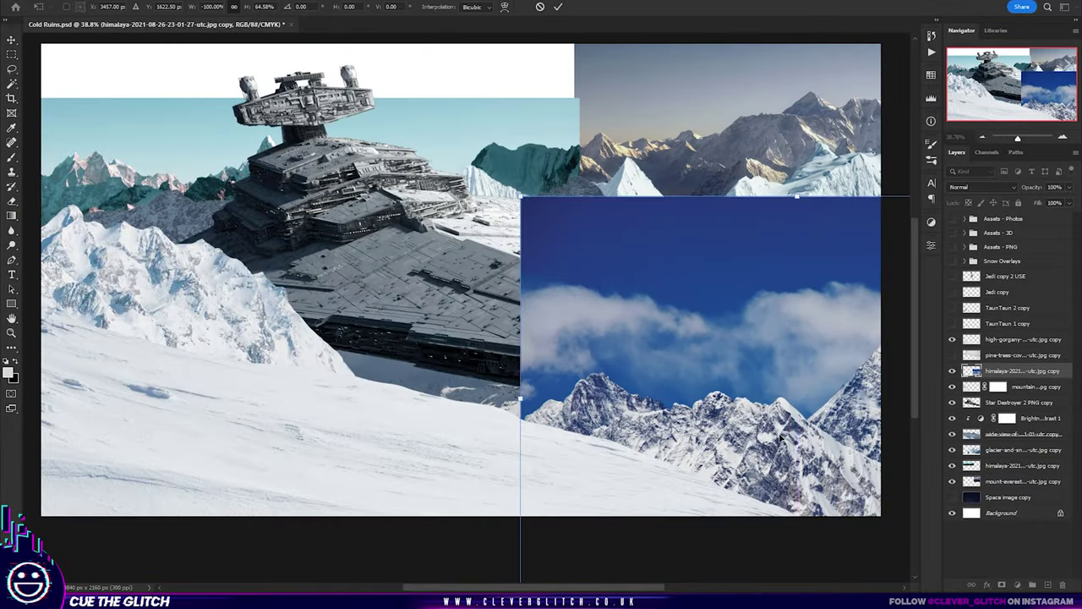
{"action": "key", "text": "Return"}
{"action": "key", "text": "l"}
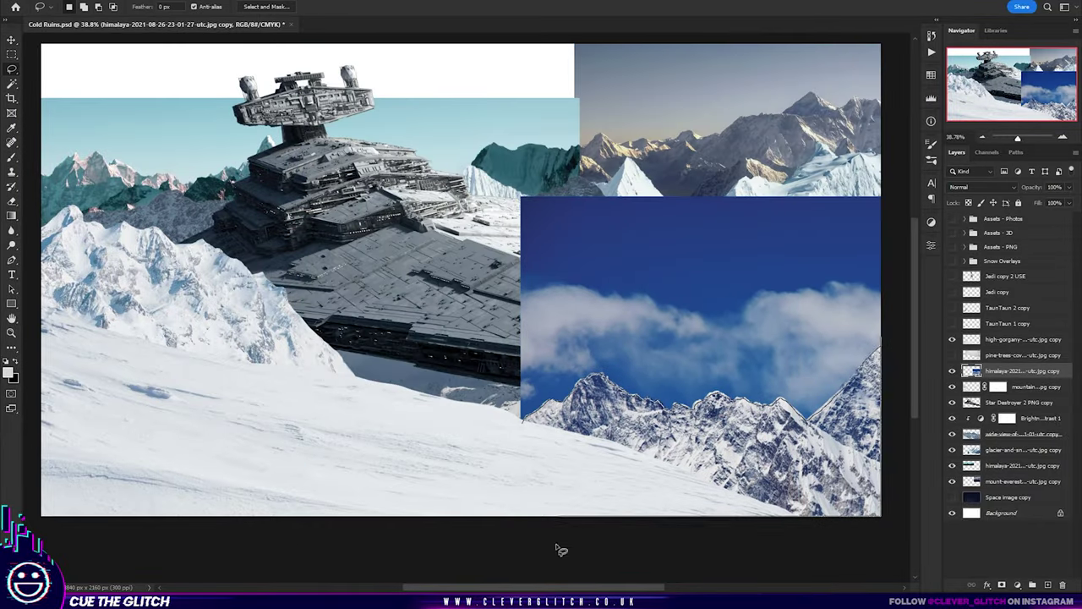
{"action": "key", "text": "Delete"}
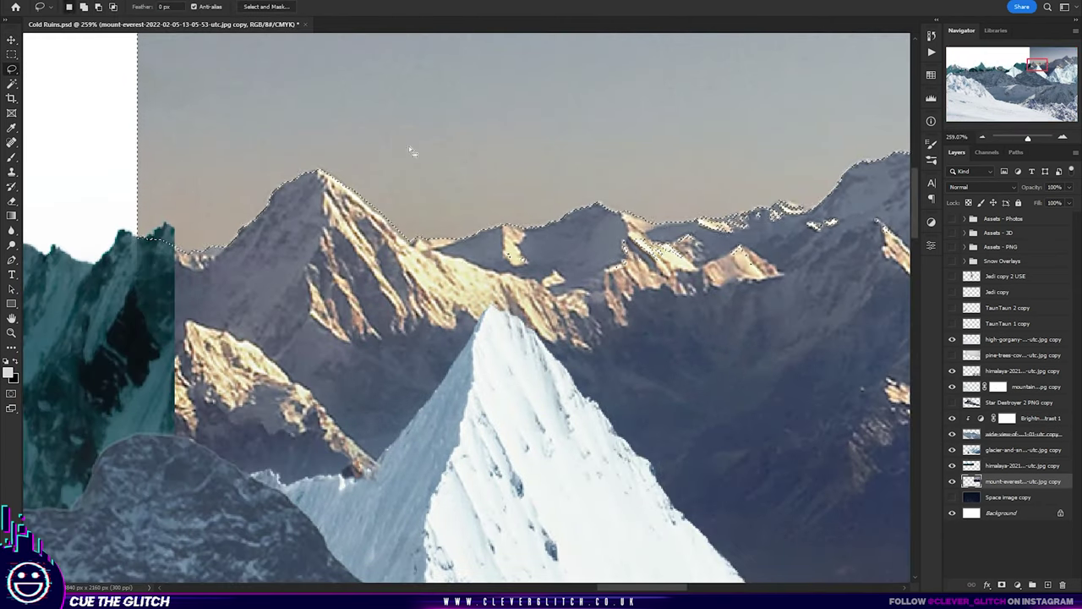
Step: Fill the grey haze above the peaks with white and deselect
{"action": "left_click_drag", "start_coordinate": [664, 233], "coordinate": [432, 202]}
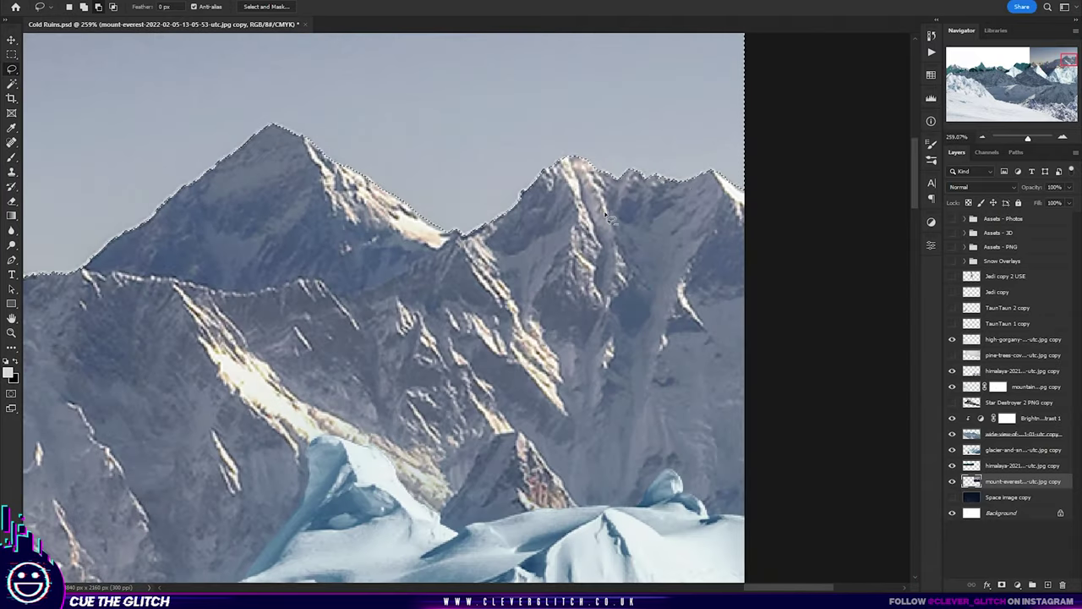
{"action": "key", "text": "z"}
{"action": "left_click_drag", "start_coordinate": [609, 218], "coordinate": [180, 397]}
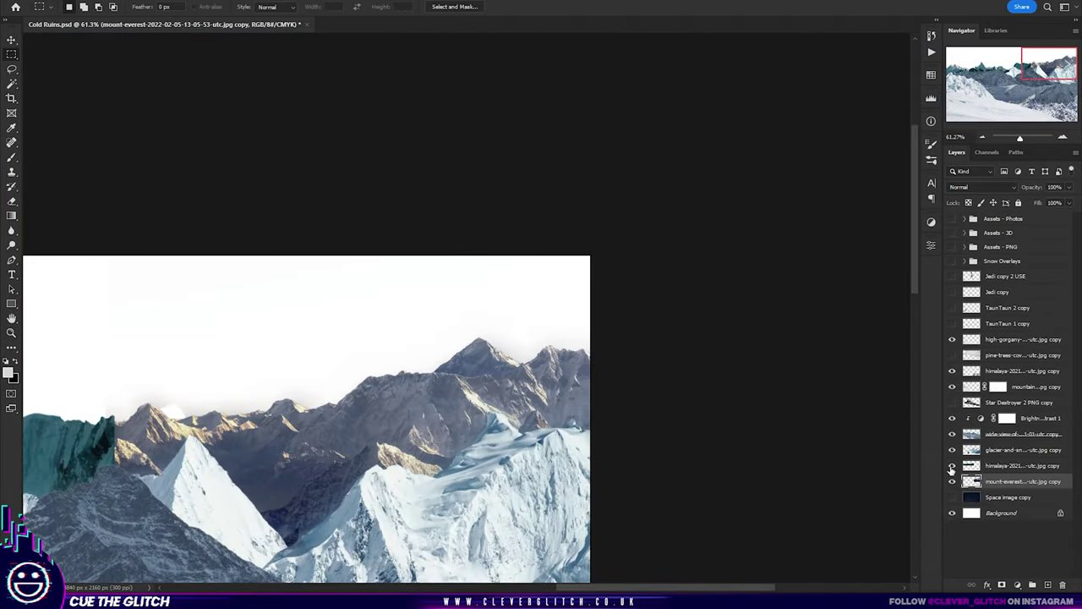
{"action": "key", "text": "ctrl+0"}
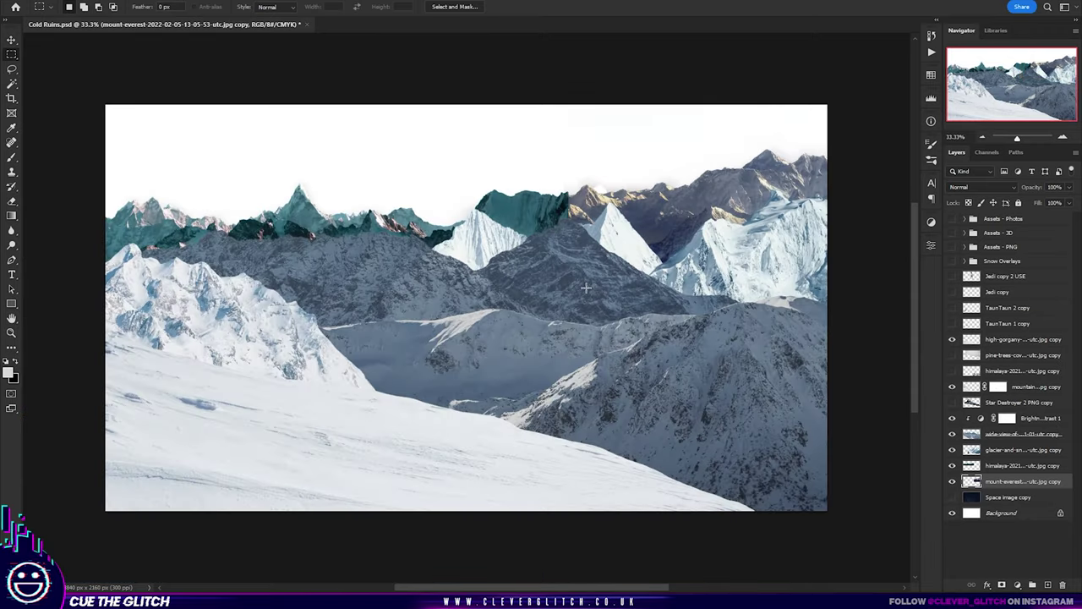
{"action": "scroll", "coordinate": [559, 403], "scroll_direction": "up", "scroll_amount": 5}
{"action": "key", "text": "ctrl+0"}
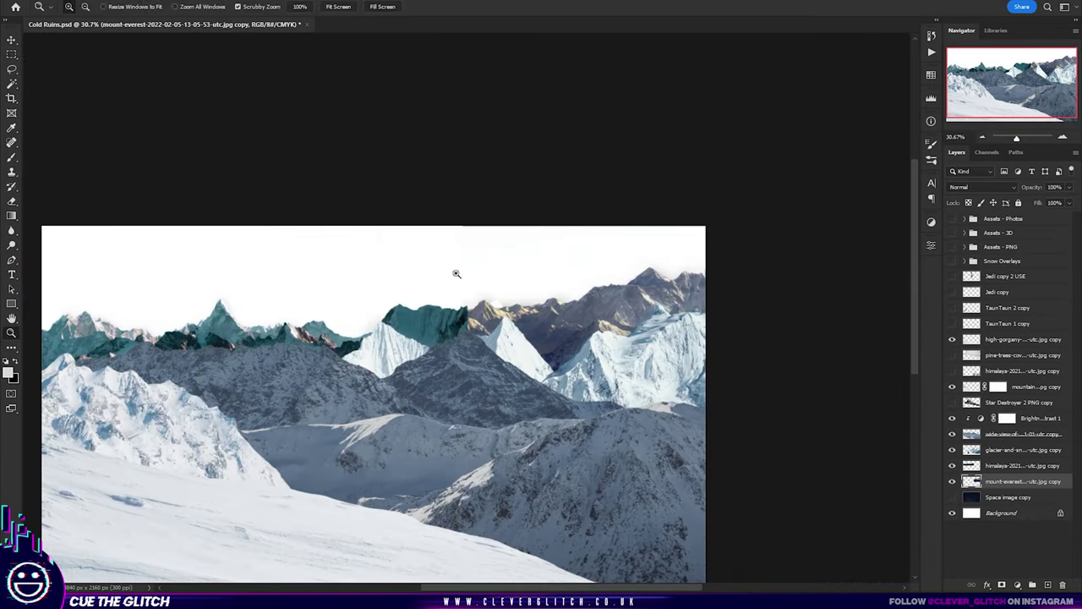
{"action": "scroll", "coordinate": [355, 279], "scroll_direction": "up", "scroll_amount": 4}
{"action": "key", "text": "l"}
{"action": "left_click_drag", "start_coordinate": [286, 264], "coordinate": [353, 284]}
{"action": "key", "text": "Delete"}
{"action": "key", "text": "ctrl+d"}
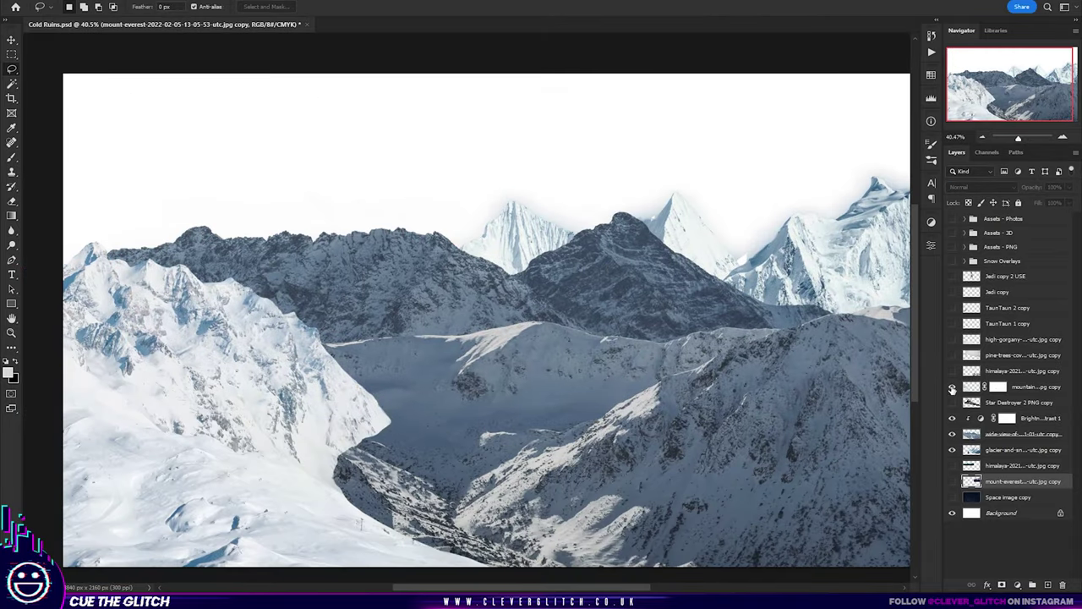
Step: Add a Color Balance pushing the mountains' shadows toward blue, plus a clipped Brightness/Contrast
{"action": "left_click", "coordinate": [841, 258]}
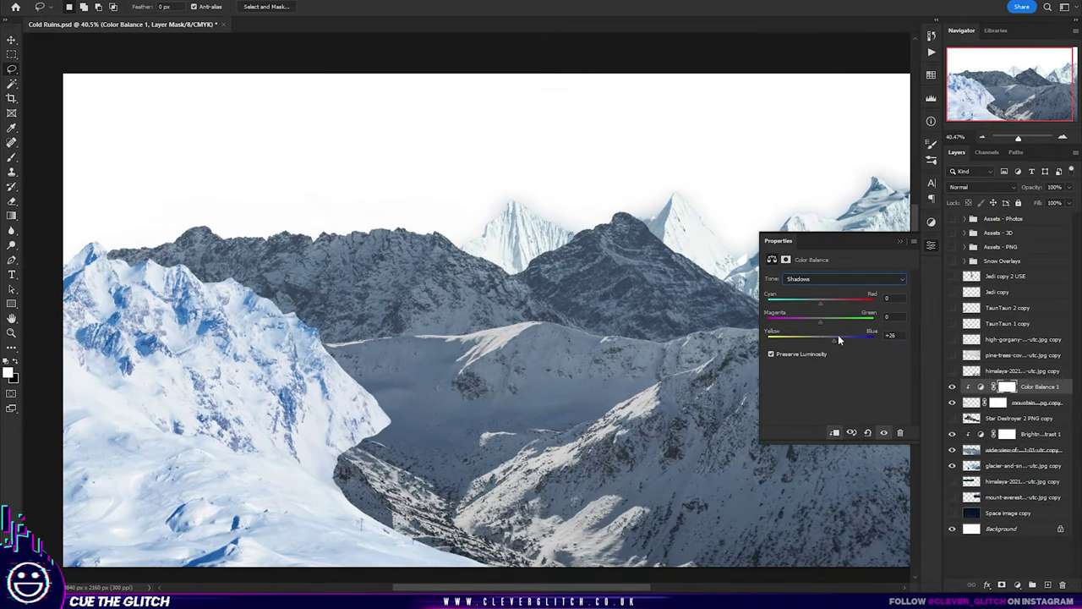
{"action": "mouse_move", "coordinate": [908, 321]}
{"action": "left_mouse_down"}
{"action": "mouse_move", "coordinate": [811, 346]}
{"action": "mouse_move", "coordinate": [792, 326]}
{"action": "left_mouse_up"}
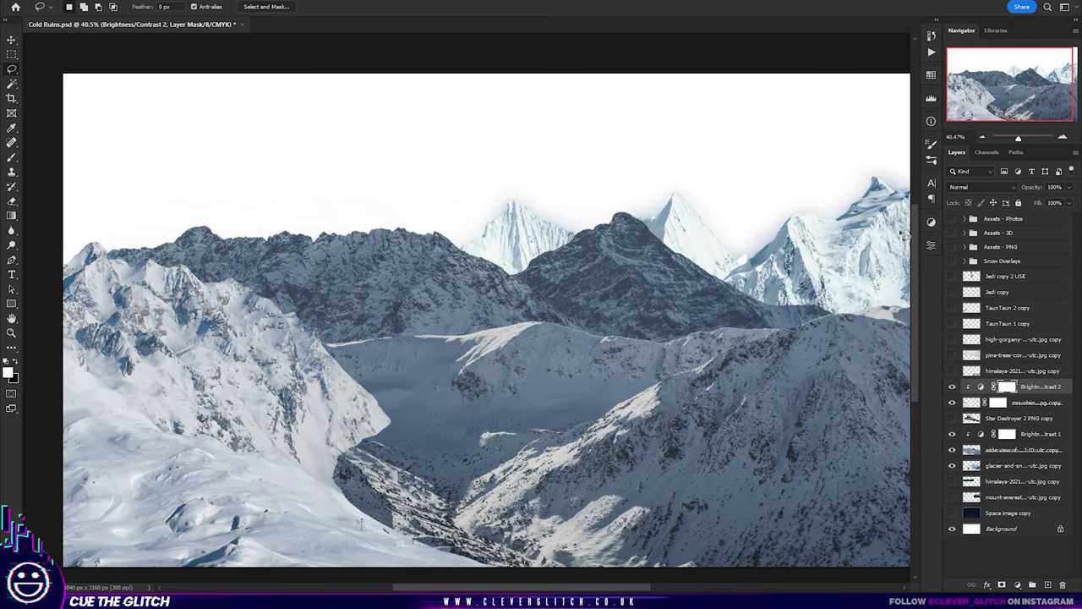
{"action": "left_click", "coordinate": [953, 339]}
{"action": "left_click", "coordinate": [931, 222]}
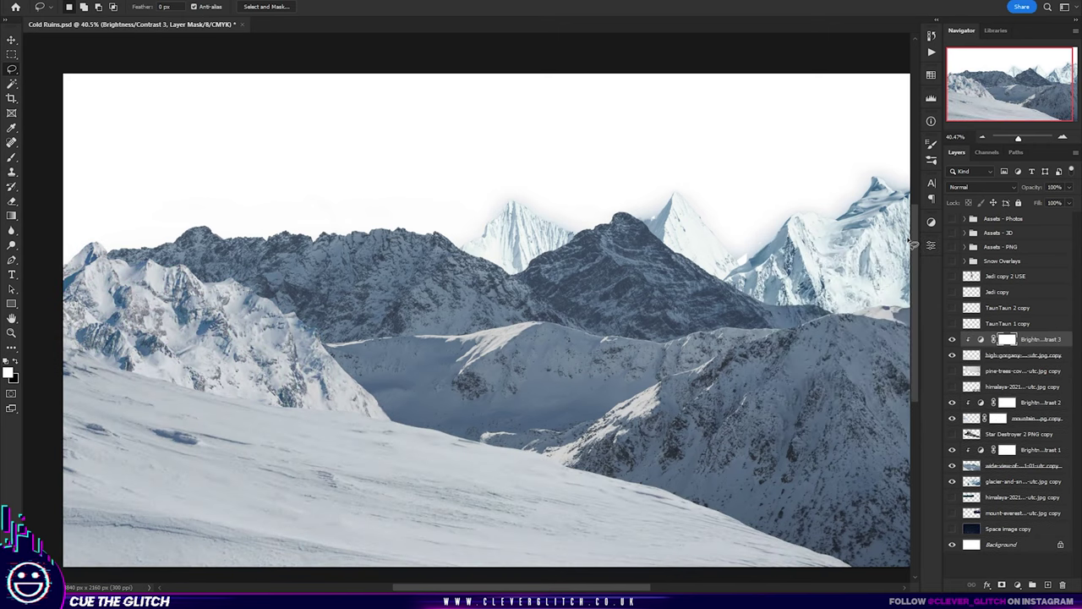
Step: Make the distant teal mountains visible and raise the mountain's brightness to 66
{"action": "left_click", "coordinate": [952, 513]}
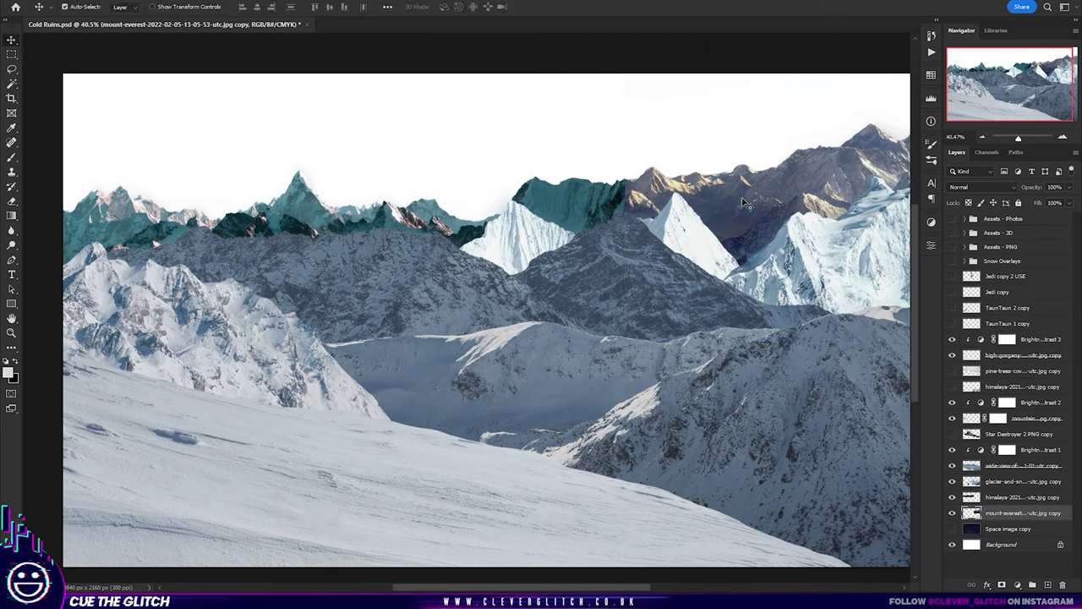
{"action": "mouse_move", "coordinate": [820, 321]}
{"action": "left_mouse_down"}
{"action": "mouse_move", "coordinate": [866, 313]}
{"action": "mouse_move", "coordinate": [812, 330]}
{"action": "mouse_move", "coordinate": [805, 310]}
{"action": "left_mouse_up"}
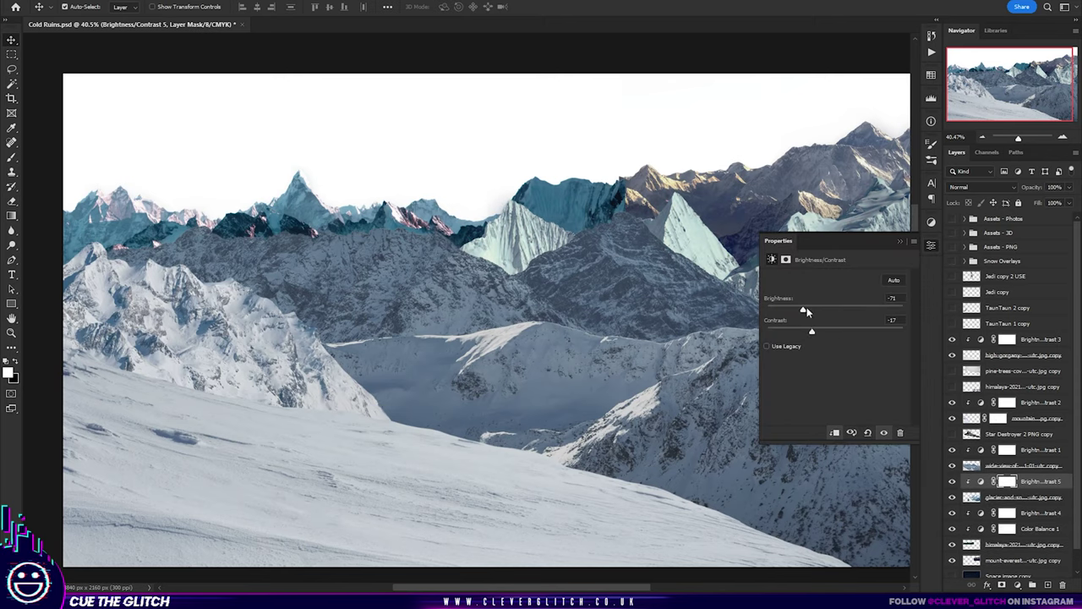
{"action": "left_click", "coordinate": [900, 241]}
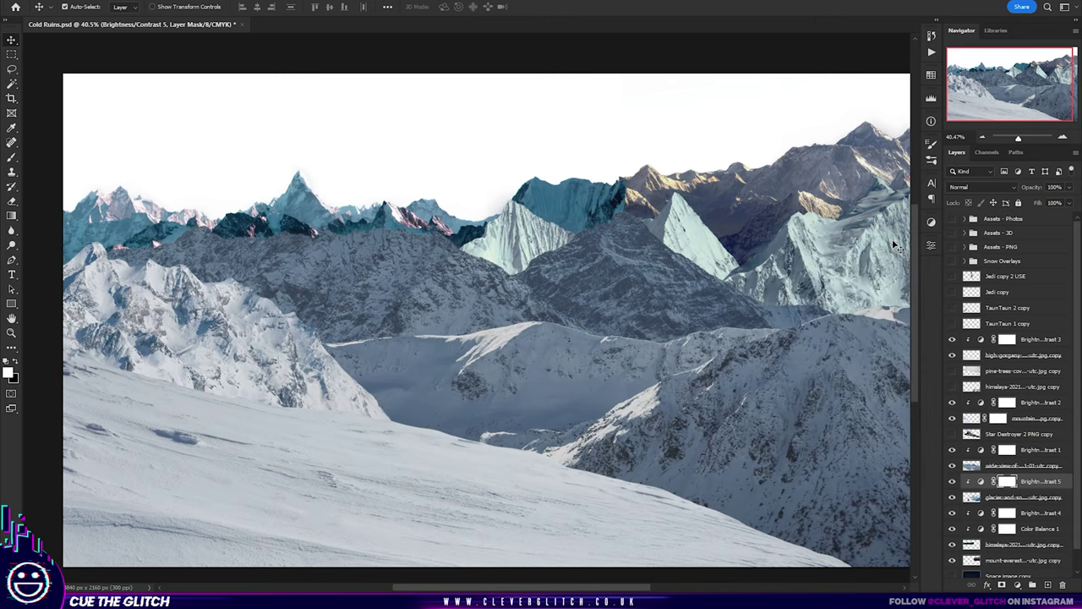
Step: Add a second Color Balance adjustment tinting the mountain toward blue
{"action": "left_click", "coordinate": [931, 221]}
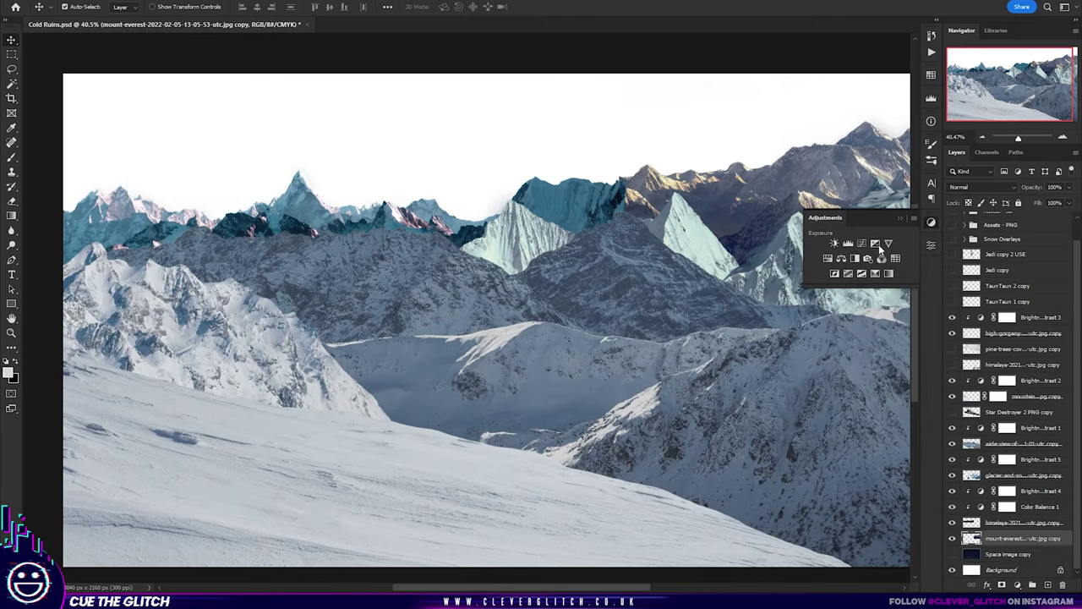
{"action": "left_click", "coordinate": [832, 264]}
{"action": "left_click_drag", "start_coordinate": [820, 339], "coordinate": [832, 340]}
{"action": "left_click", "coordinate": [816, 279]}
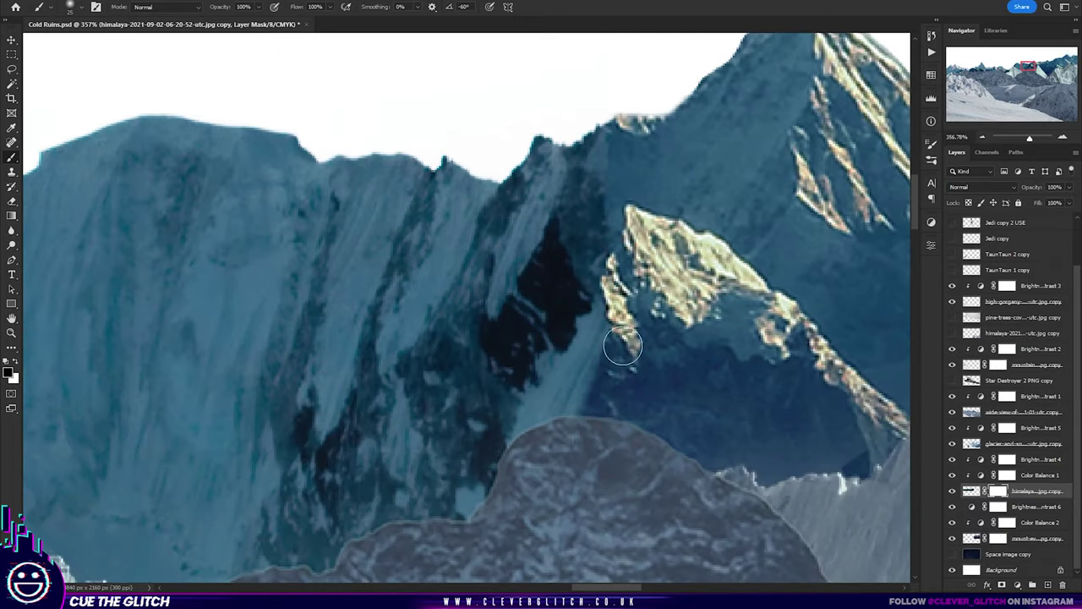
Step: Clip the teal Color Fill to Layer 1 and raise its opacity
{"action": "scroll", "coordinate": [623, 346], "scroll_direction": "down", "scroll_amount": 1}
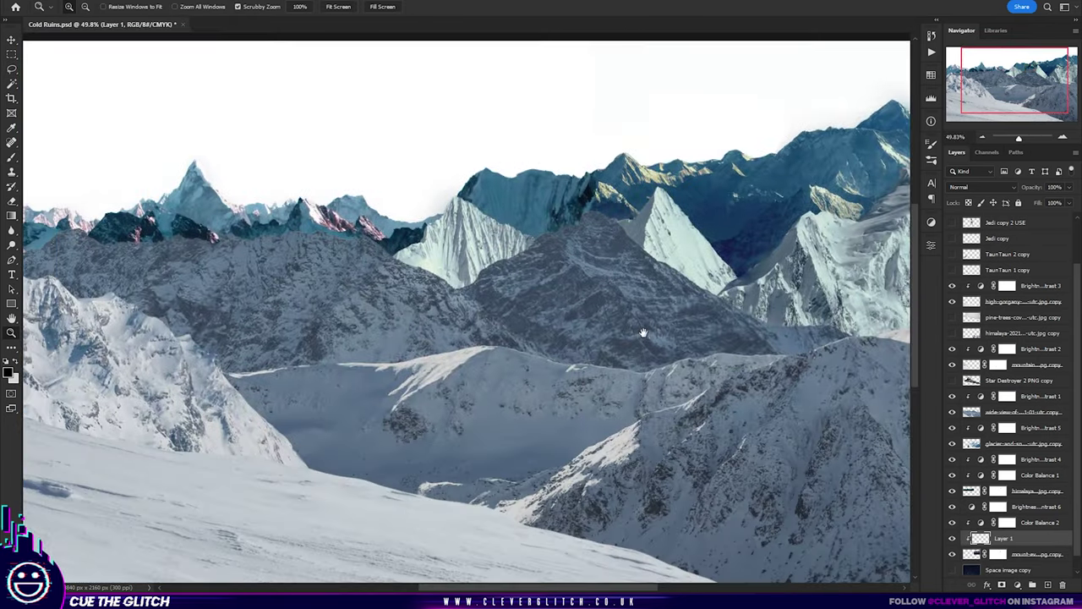
{"action": "scroll", "coordinate": [548, 381], "scroll_direction": "down", "scroll_amount": 1}
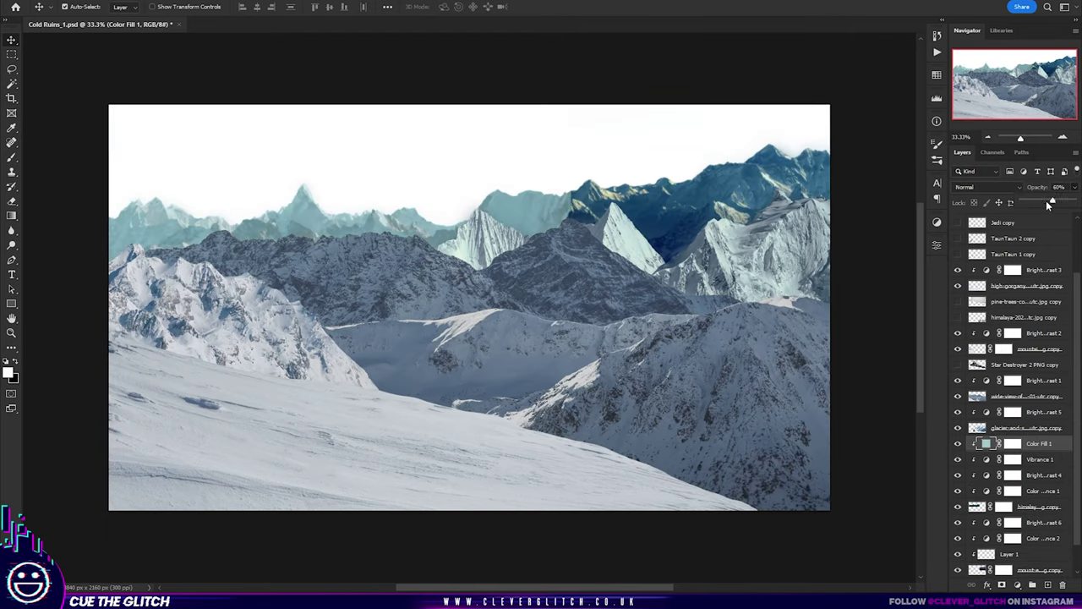
{"action": "left_click_drag", "start_coordinate": [1030, 554], "coordinate": [1030, 551]}
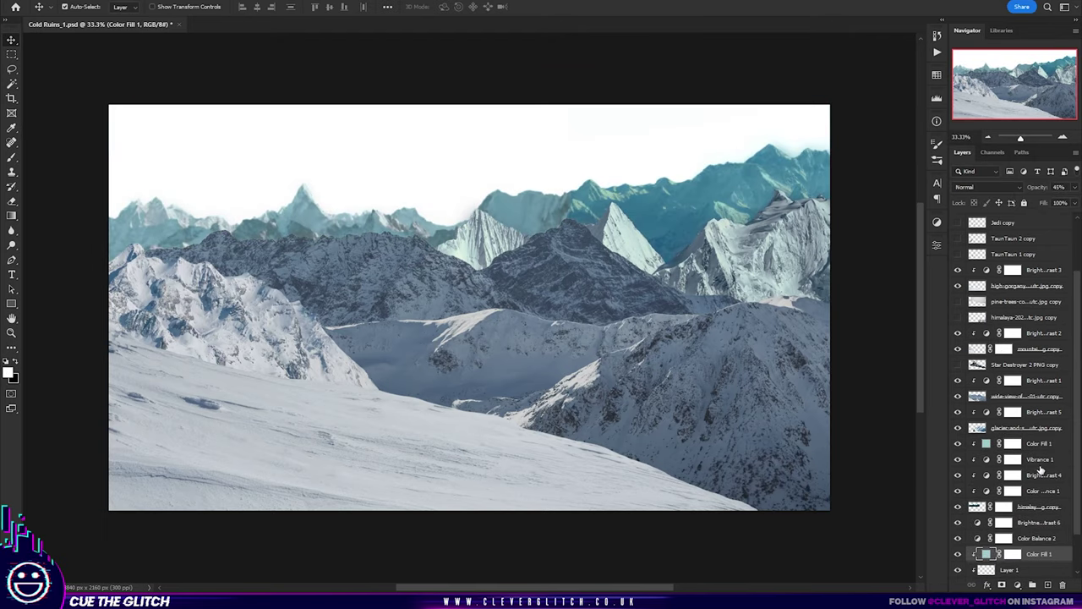
{"action": "left_click", "coordinate": [1073, 187]}
{"action": "left_click_drag", "start_coordinate": [1045, 201], "coordinate": [1053, 201]}
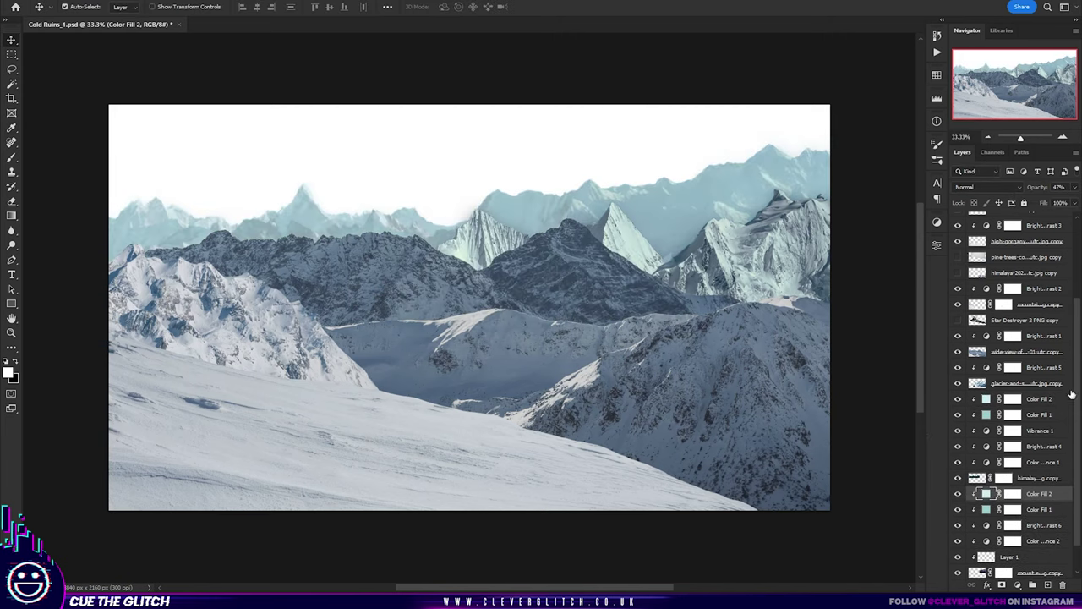
Step: Send the pine-trees image to the bottom of the stack and scale it across the frame
{"action": "key", "text": "ctrl+shift+bracketleft"}
{"action": "key", "text": "ctrl+t"}
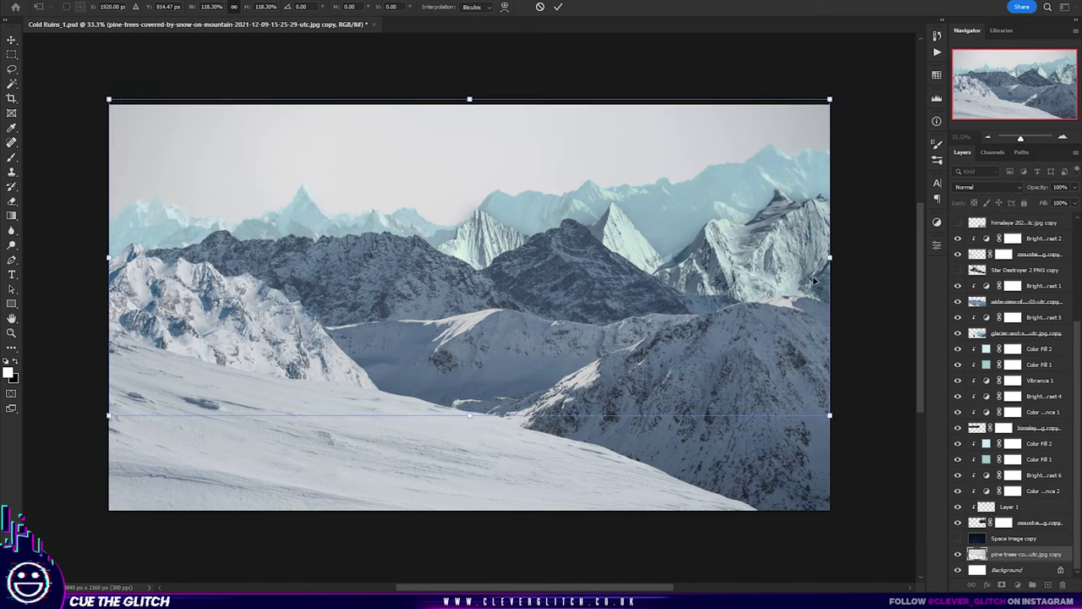
{"action": "key", "text": "Return"}
{"action": "left_click_drag", "start_coordinate": [1074, 187], "coordinate": [1054, 201]}
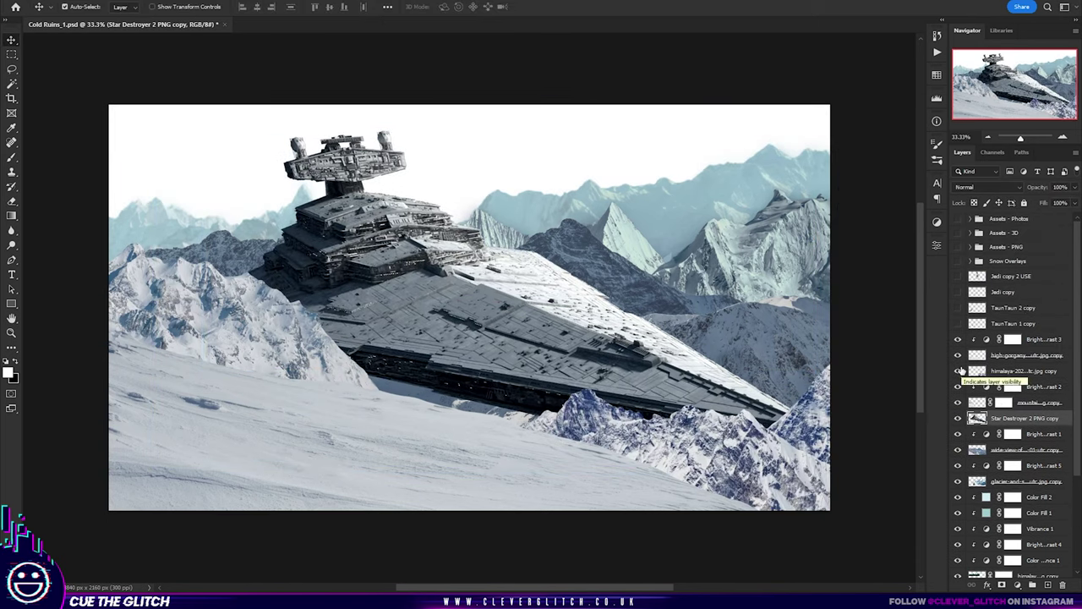
Step: Move the himalaya copy below the side-view layer and position the mountain piece on the right
{"action": "left_click_drag", "start_coordinate": [1018, 438], "coordinate": [1019, 470]}
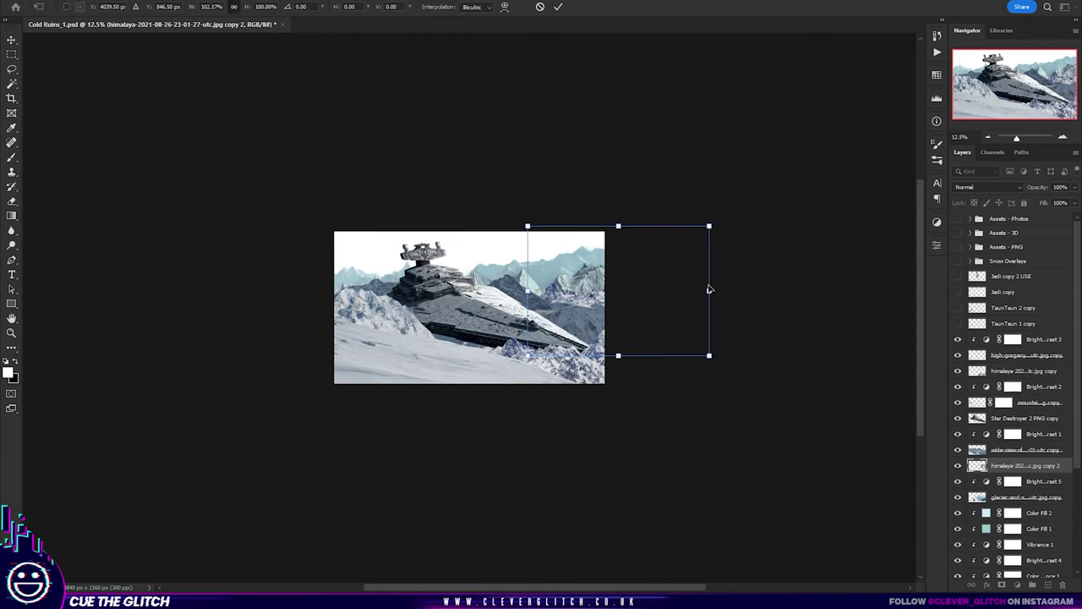
{"action": "left_click_drag", "start_coordinate": [857, 242], "coordinate": [589, 318]}
{"action": "scroll", "coordinate": [1076, 411], "scroll_direction": "down", "scroll_amount": 3}
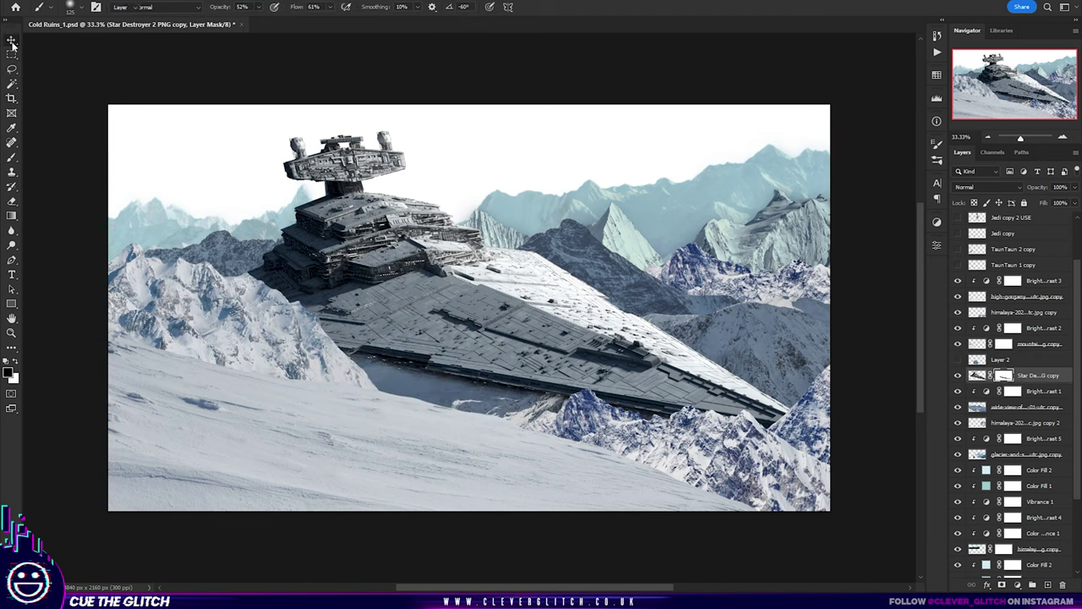
Step: Duplicate the mountain piece to cover the ship's hull, then add an Exposure adjustment above the Star Destroyer
{"action": "key", "text": "ctrl+j"}
{"action": "key", "text": "ctrl+j"}
{"action": "key", "text": "ctrl+t"}
{"action": "left_click_drag", "start_coordinate": [605, 364], "coordinate": [605, 336]}
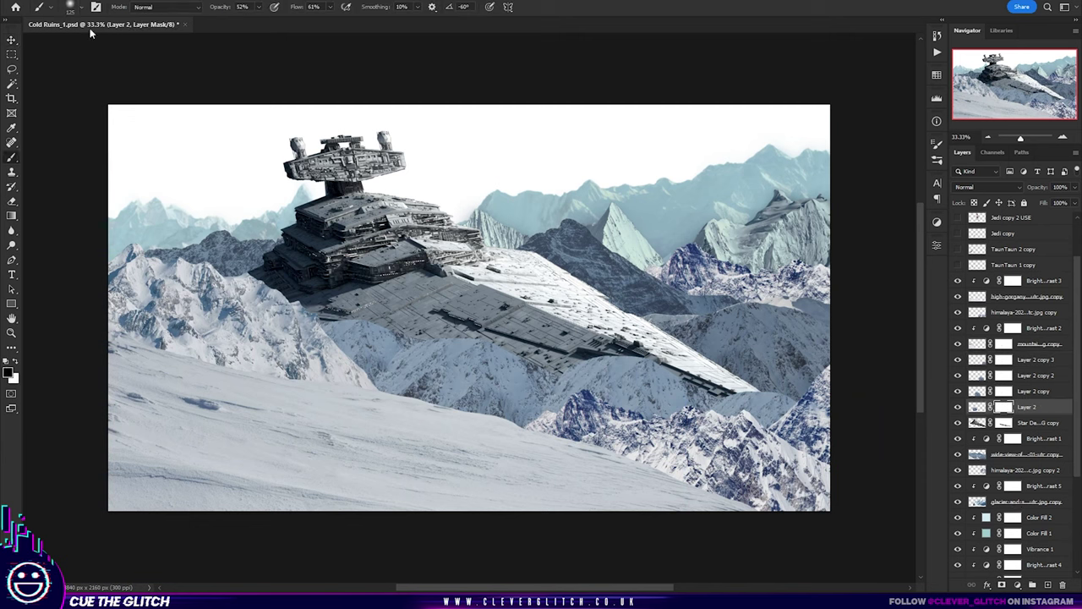
{"action": "left_click", "coordinate": [76, 7]}
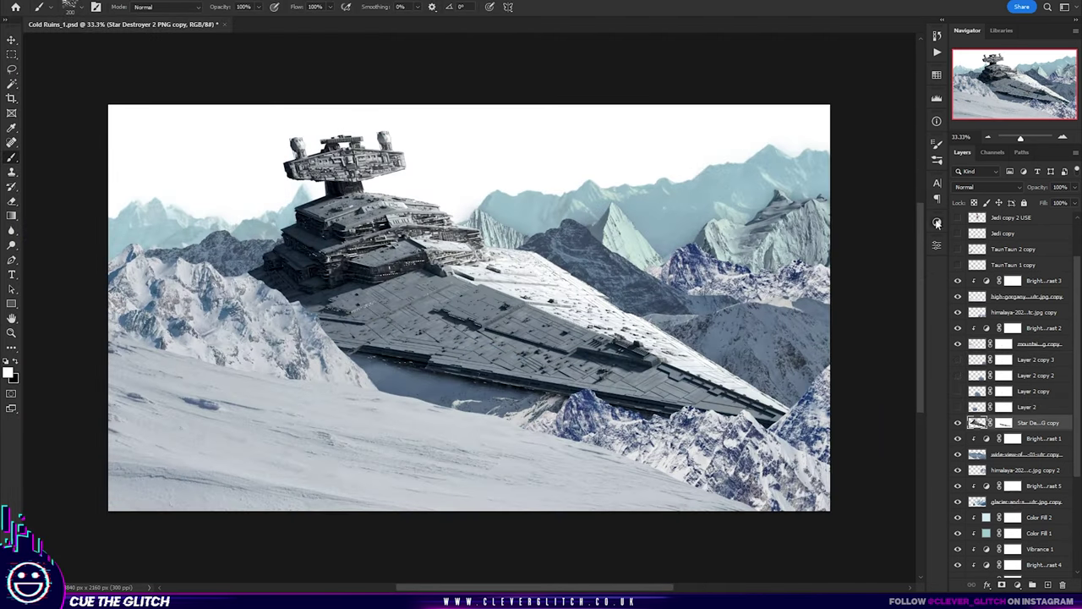
{"action": "left_click", "coordinate": [936, 222]}
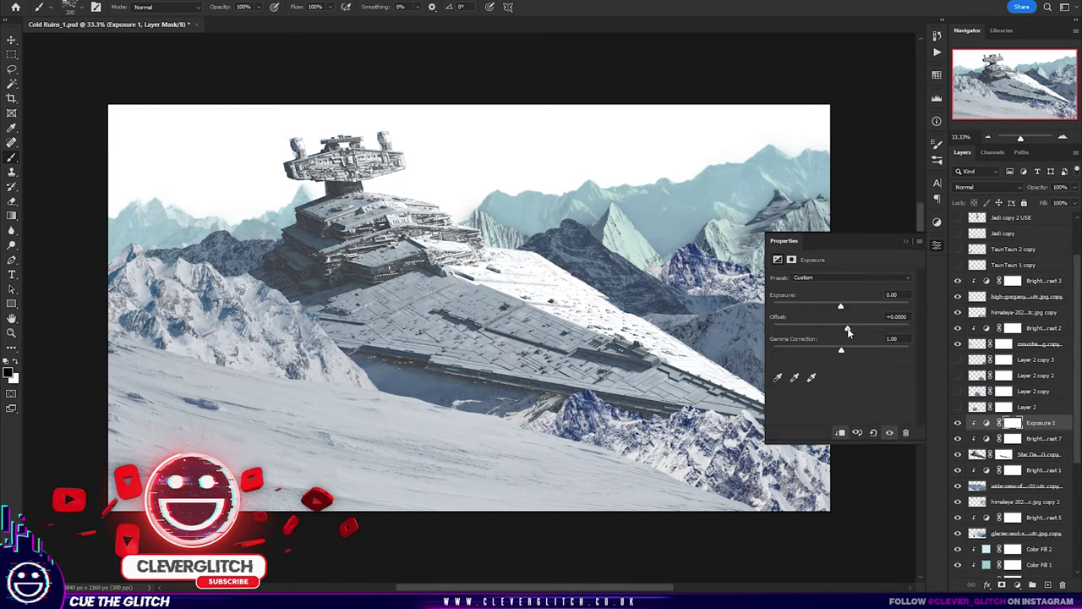
Step: Add a Vibrance adjustment set to +82
{"action": "left_click", "coordinate": [937, 222]}
{"action": "left_click", "coordinate": [893, 243]}
{"action": "left_click_drag", "start_coordinate": [841, 290], "coordinate": [885, 291]}
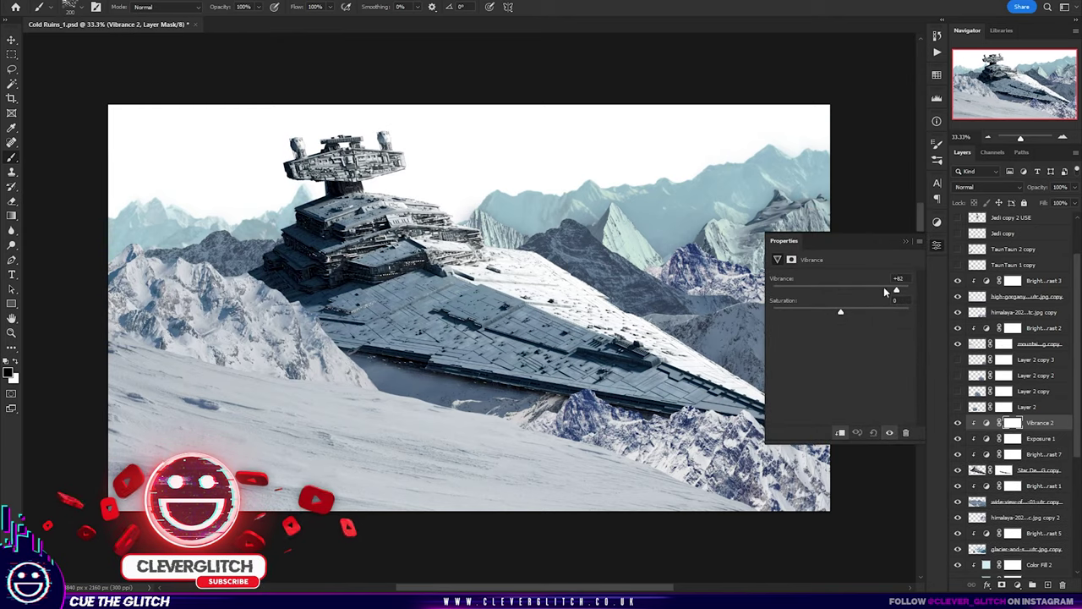
{"action": "left_click", "coordinate": [906, 241]}
Step: Group, duplicate and merge the Layer 2 mountain pieces, then warp them to follow the hull
{"action": "key", "text": "ctrl+g"}
{"action": "key", "text": "ctrl+j"}
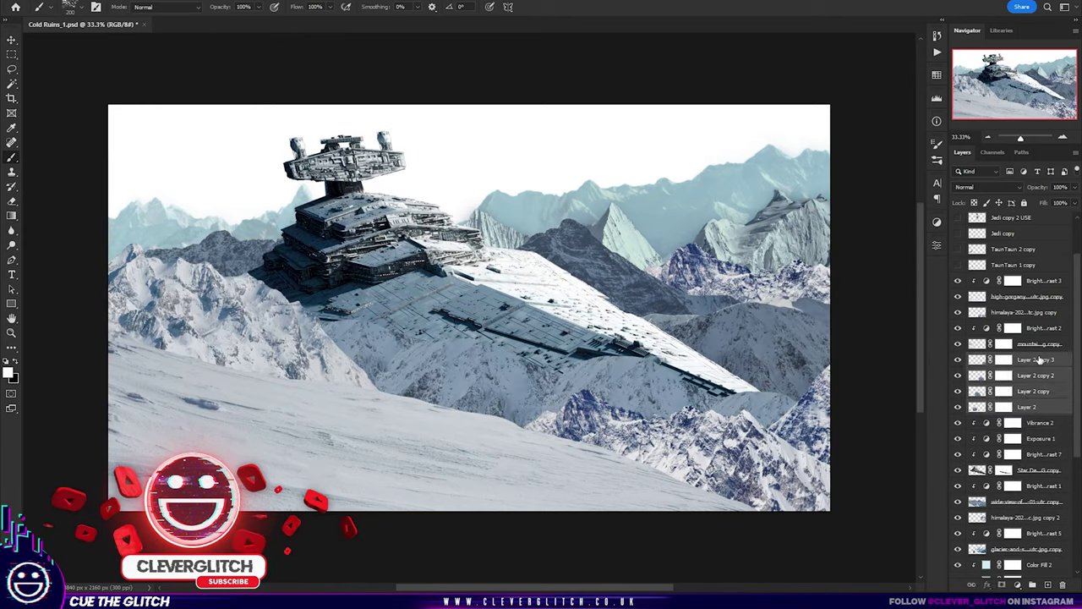
{"action": "key", "text": "ctrl+e"}
{"action": "key", "text": "ctrl+t"}
{"action": "left_click_drag", "start_coordinate": [364, 440], "coordinate": [328, 391]}
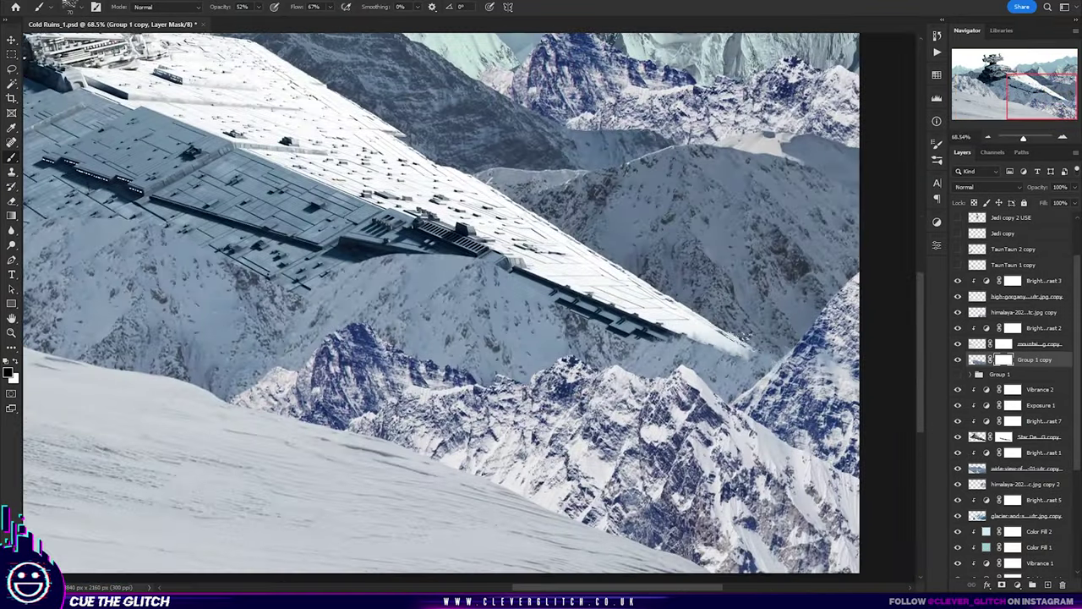
Step: Duplicate the teal colour fills to tint the Star Destroyer
{"action": "left_click_drag", "start_coordinate": [472, 251], "coordinate": [564, 264]}
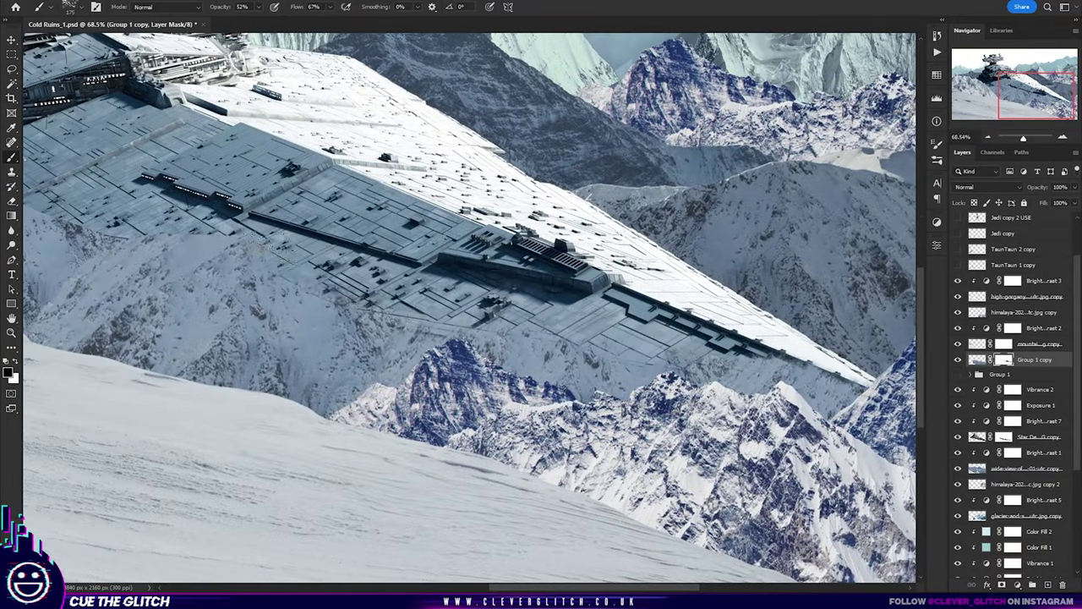
{"action": "left_click_drag", "start_coordinate": [84, 249], "coordinate": [406, 384]}
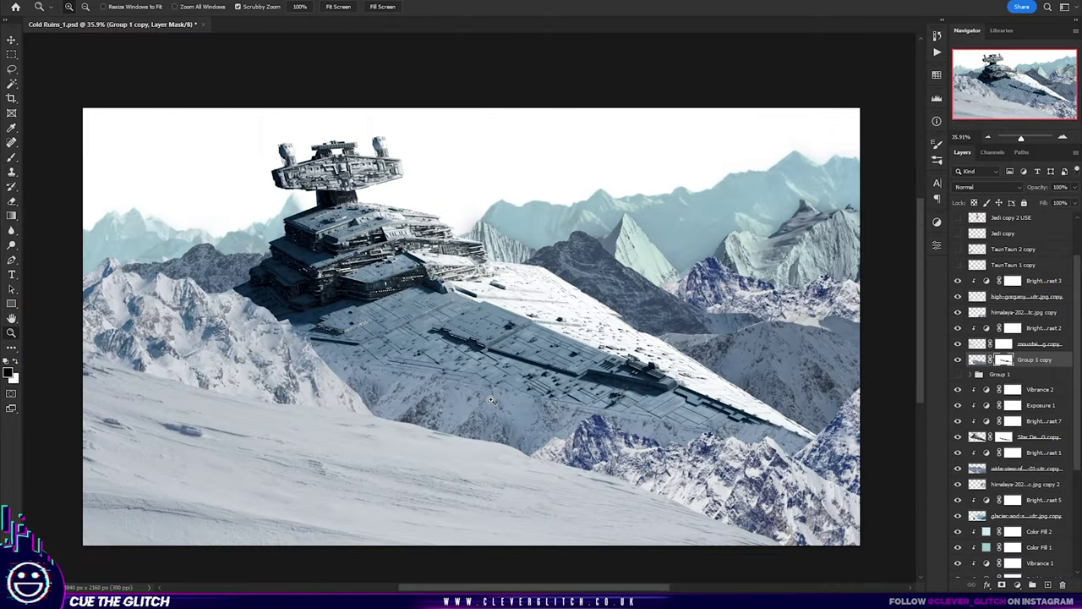
{"action": "right_click", "coordinate": [1038, 538]}
{"action": "left_click", "coordinate": [930, 230]}
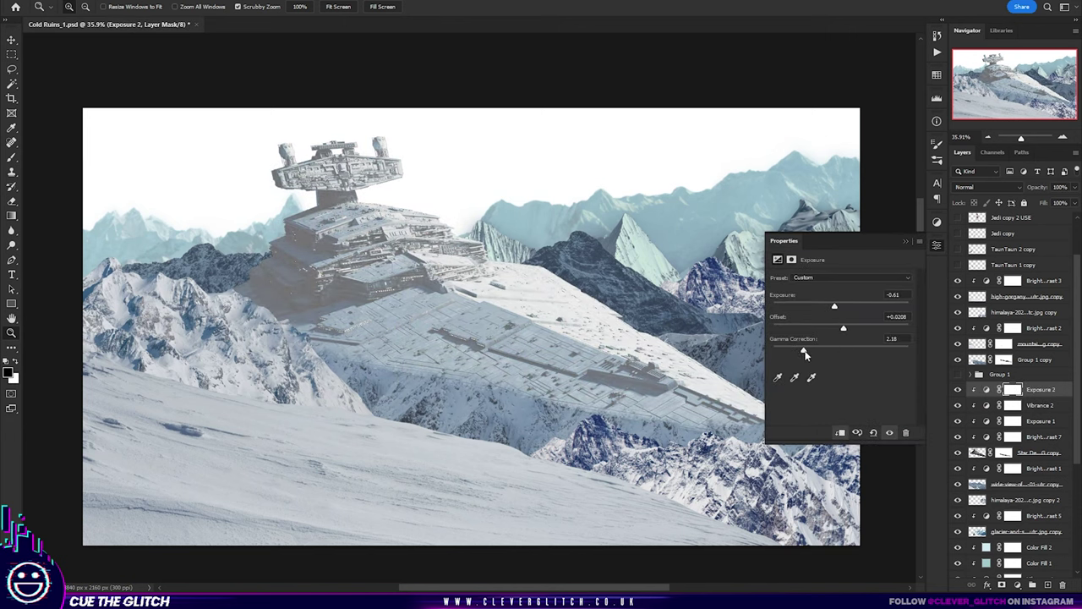
Step: Move the Star Destroyer below Group 1 under its four clipped adjustments and stamp it to a new layer
{"action": "left_click", "coordinate": [978, 453]}
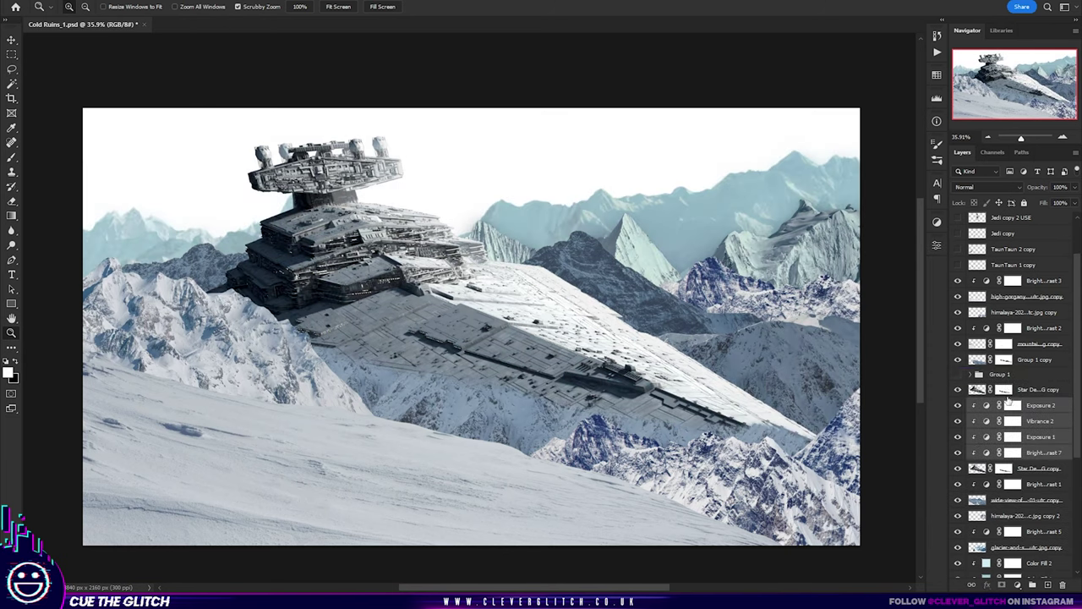
{"action": "left_click_drag", "start_coordinate": [1006, 453], "coordinate": [1015, 387]}
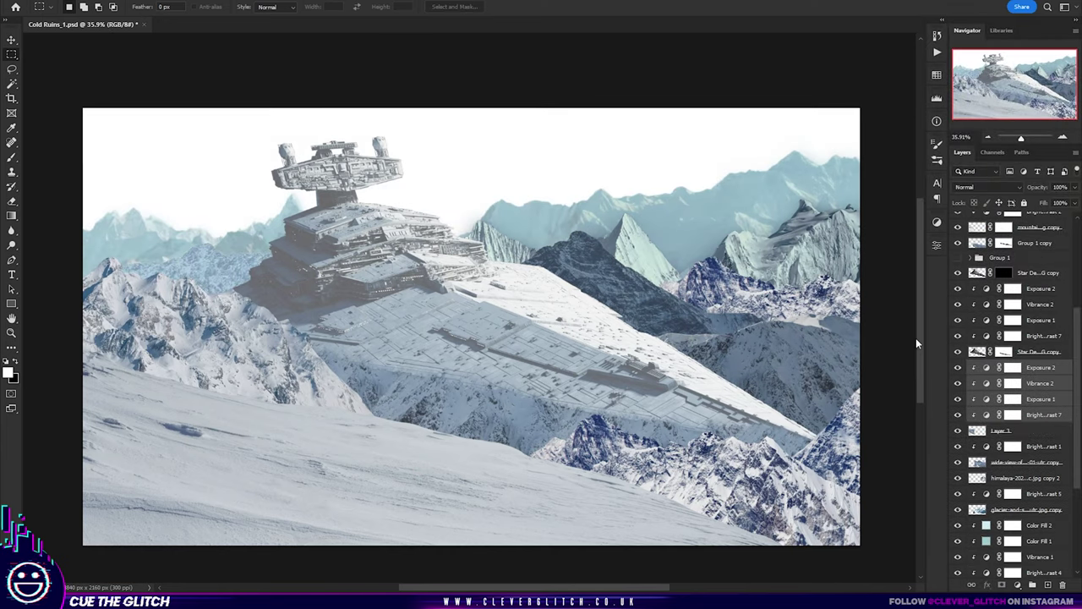
{"action": "left_click", "coordinate": [1004, 272]}
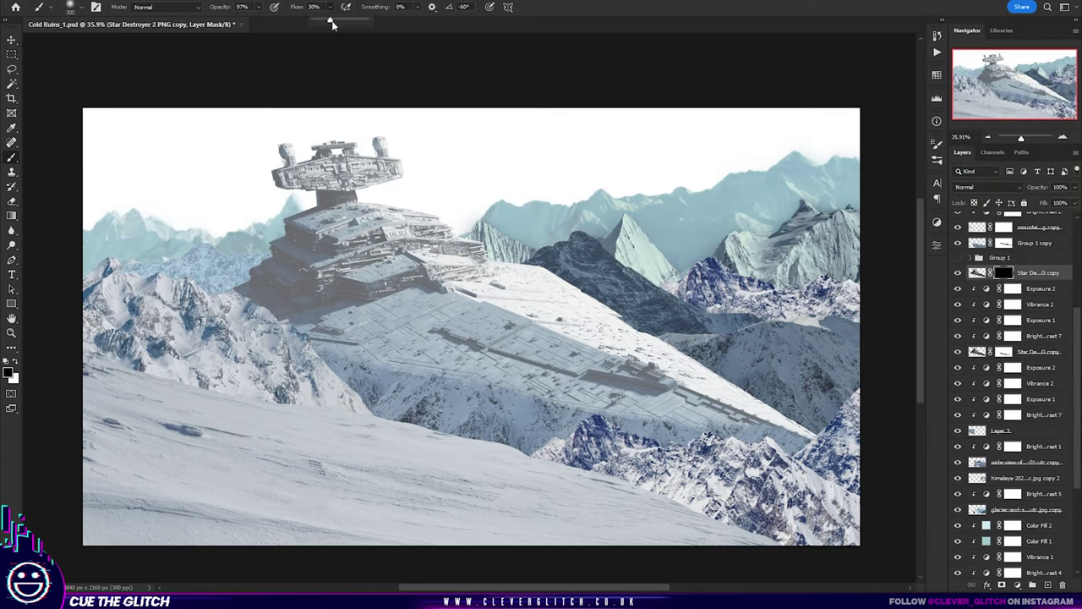
{"action": "left_click_drag", "start_coordinate": [981, 272], "coordinate": [1029, 334]}
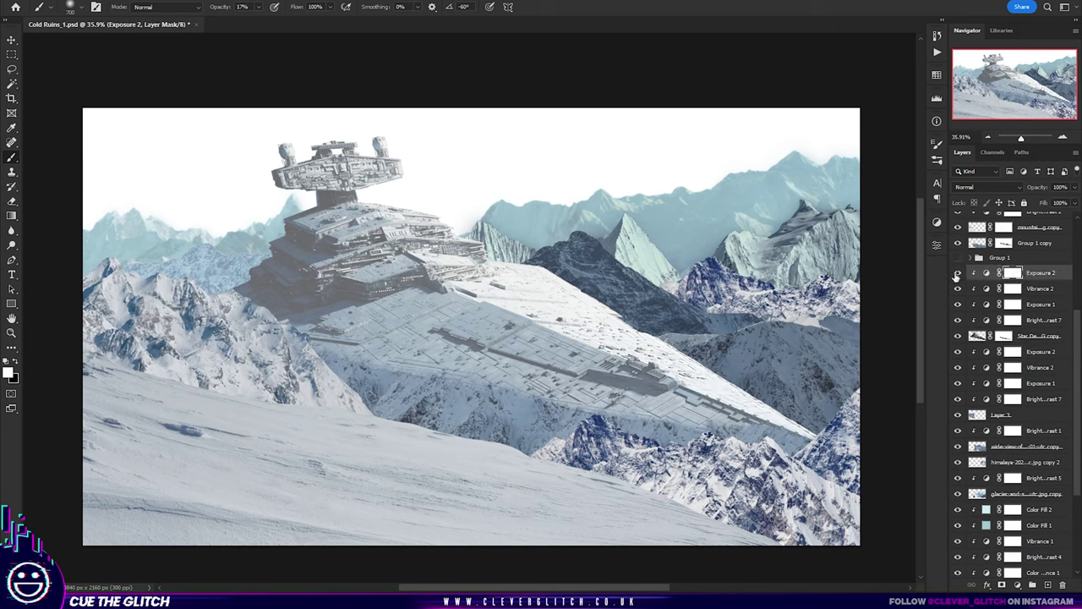
{"action": "key", "text": "ctrl+alt+e"}
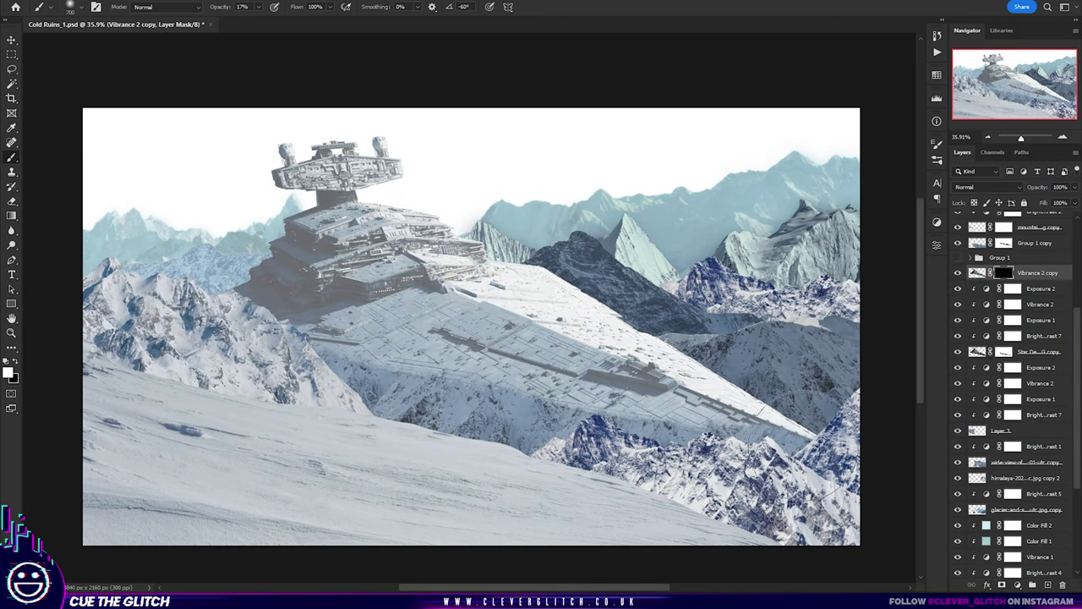
Step: Set the new Color Fill 2 haze layers to low opacity, about 15%
{"action": "left_click_drag", "start_coordinate": [1039, 525], "coordinate": [1039, 289]}
{"action": "left_click", "coordinate": [1072, 187]}
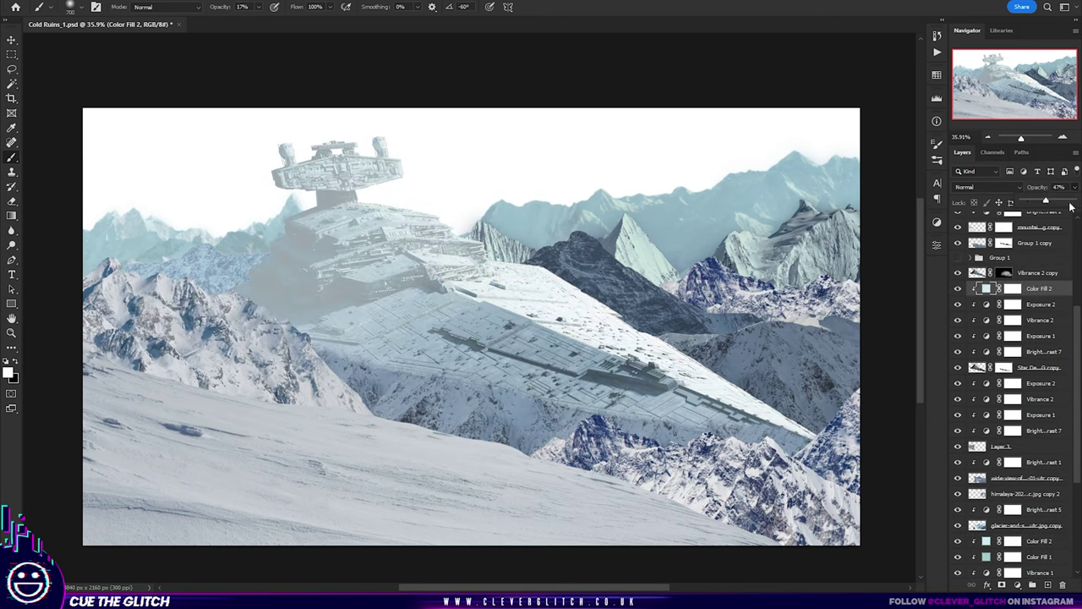
{"action": "left_click_drag", "start_coordinate": [1071, 200], "coordinate": [1030, 201]}
{"action": "scroll", "coordinate": [1014, 381], "scroll_direction": "up", "scroll_amount": 5}
{"action": "double_click", "coordinate": [986, 349]}
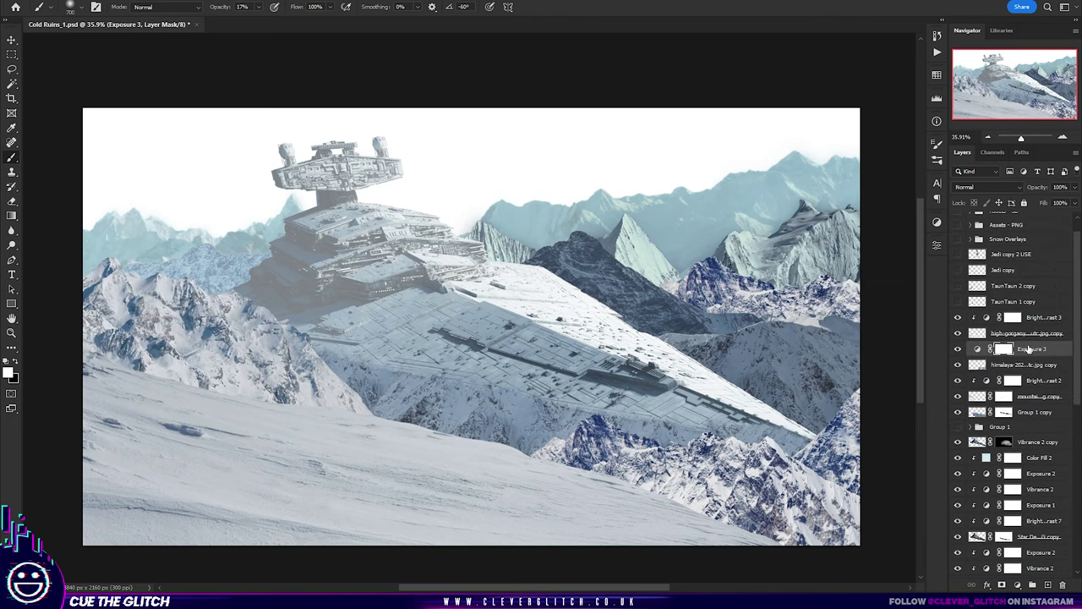
{"action": "left_click", "coordinate": [1032, 341]}
{"action": "right_click", "coordinate": [1073, 325]}
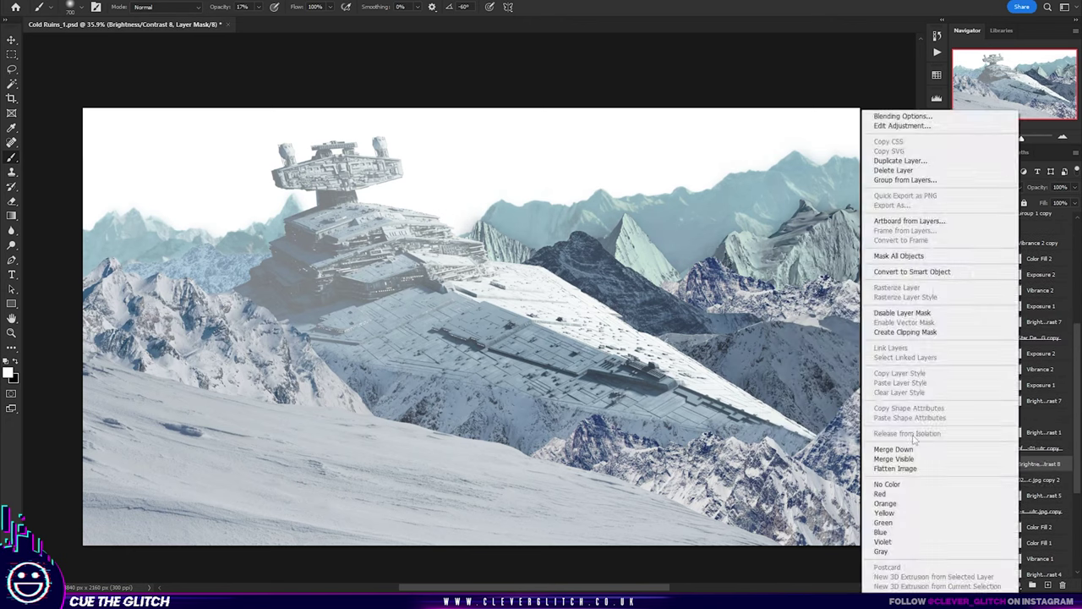
{"action": "left_click", "coordinate": [1038, 484]}
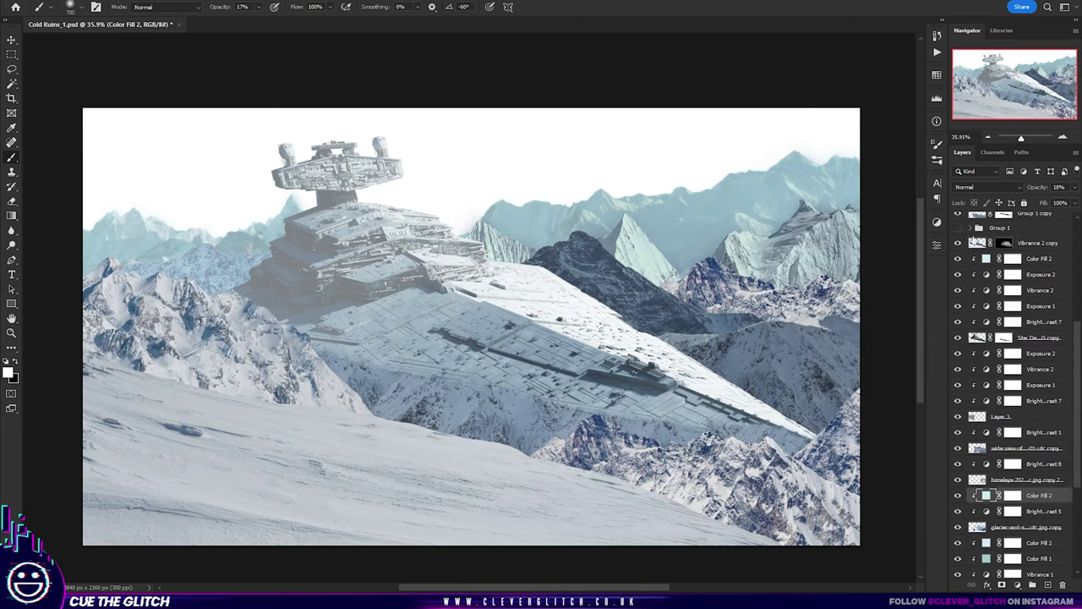
{"action": "left_click_drag", "start_coordinate": [1028, 201], "coordinate": [1033, 201]}
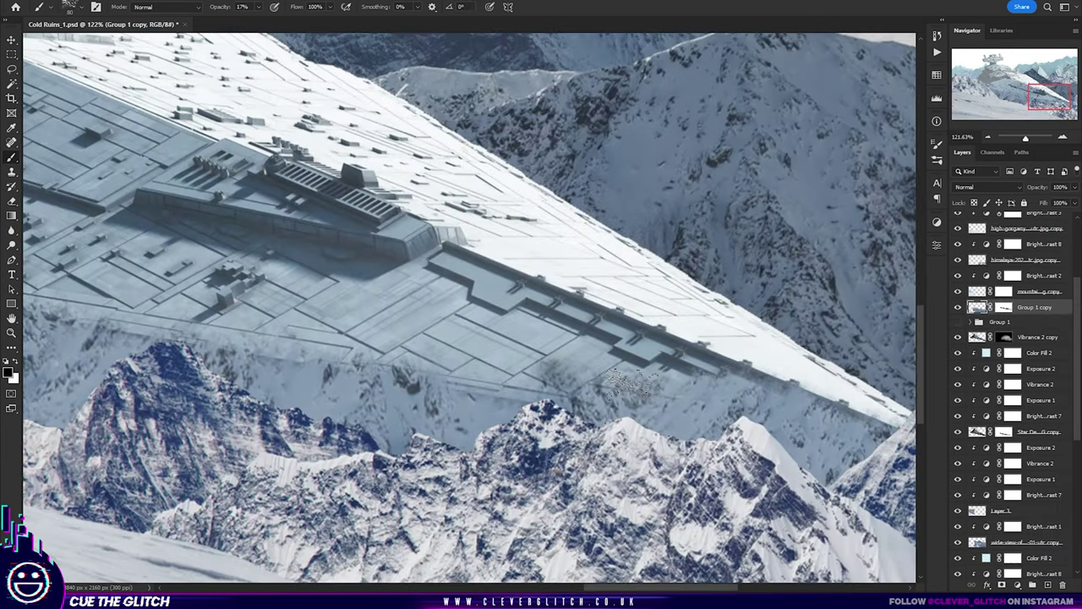
Step: Paint white at 40% opacity on the Group 1 copy mask along the lower hull
{"action": "key", "text": "ctrl+backslash"}
{"action": "key", "text": "x"}
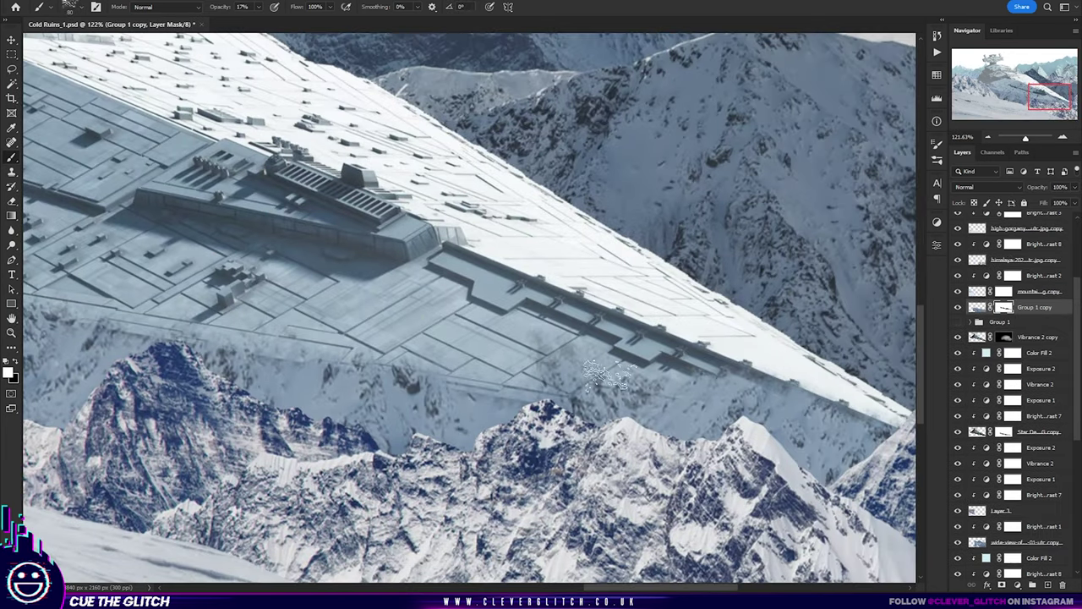
{"action": "key", "text": "4"}
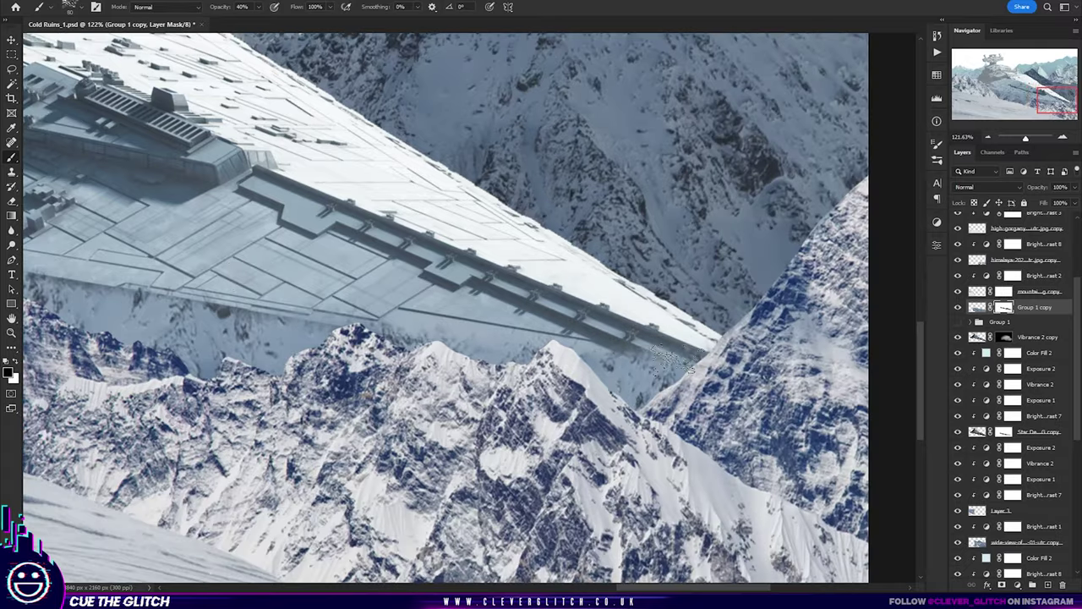
{"action": "scroll", "coordinate": [198, 233], "scroll_direction": "left", "scroll_amount": 10}
{"action": "key", "text": "z"}
{"action": "key", "text": "ctrl+0"}
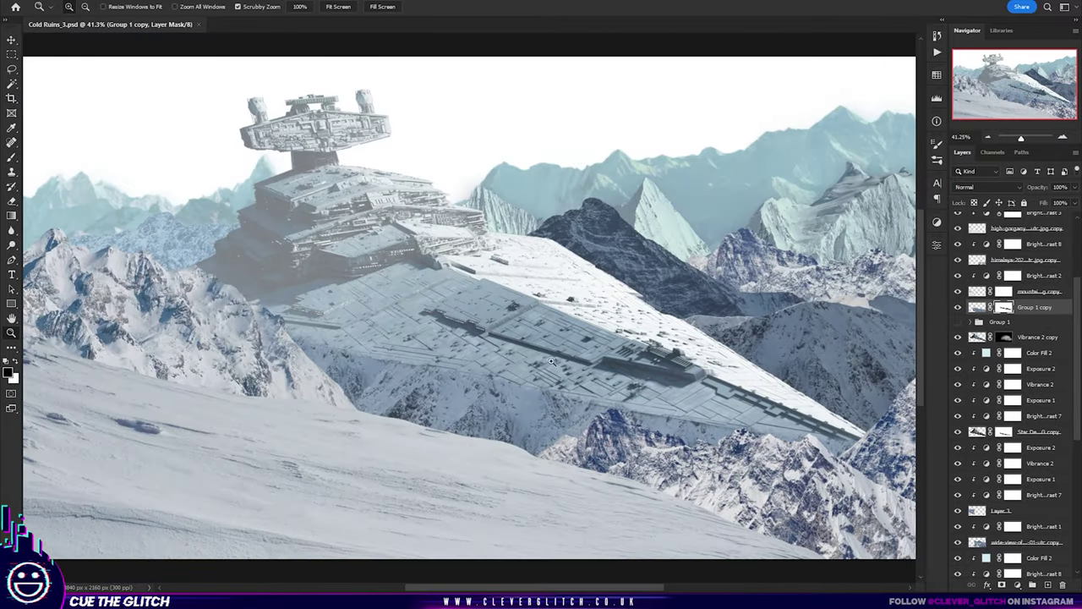
Step: Add a dark teal fill with a black mask and paint shadow onto the snow below the ship
{"action": "key", "text": "ctrl+alt+shift+n"}
{"action": "left_click", "coordinate": [592, 186]}
{"action": "key", "text": "Return"}
{"action": "key", "text": "ctrl+i"}
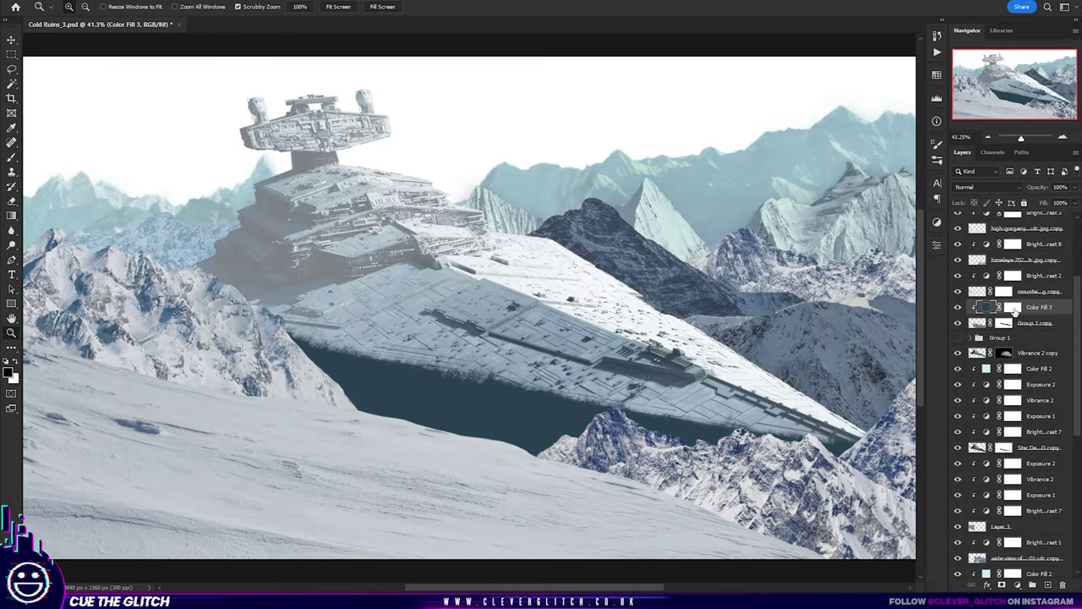
{"action": "key", "text": "b"}
{"action": "left_click_drag", "start_coordinate": [412, 435], "coordinate": [541, 423]}
{"action": "key", "text": "bracketright"}
{"action": "key", "text": "bracketright"}
{"action": "key", "text": "bracketright"}
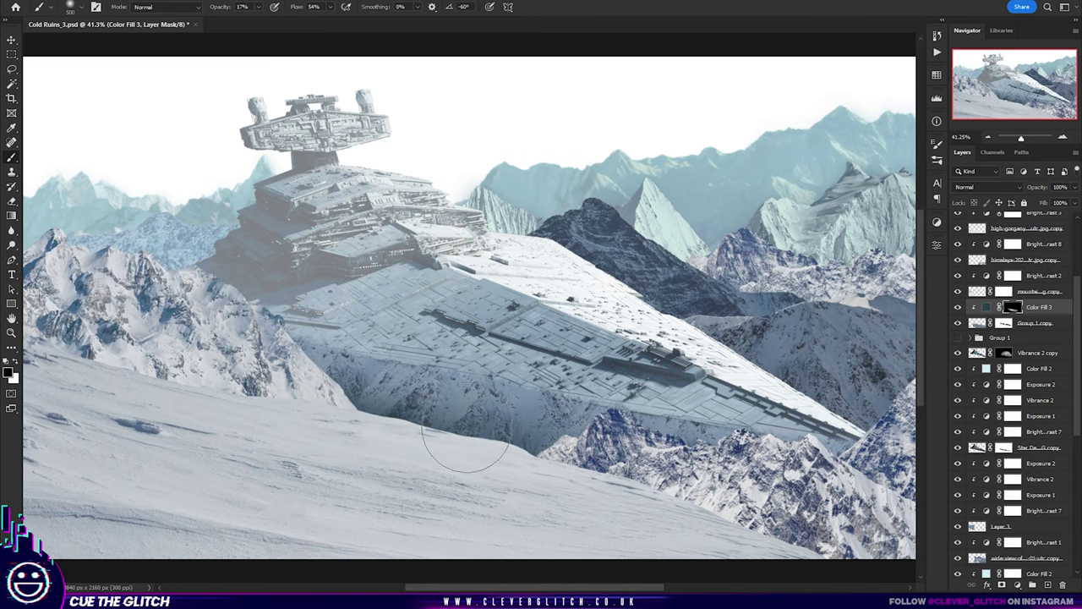
{"action": "left_click_drag", "start_coordinate": [575, 300], "coordinate": [402, 208]}
{"action": "left_click_drag", "start_coordinate": [1038, 307], "coordinate": [1036, 341]}
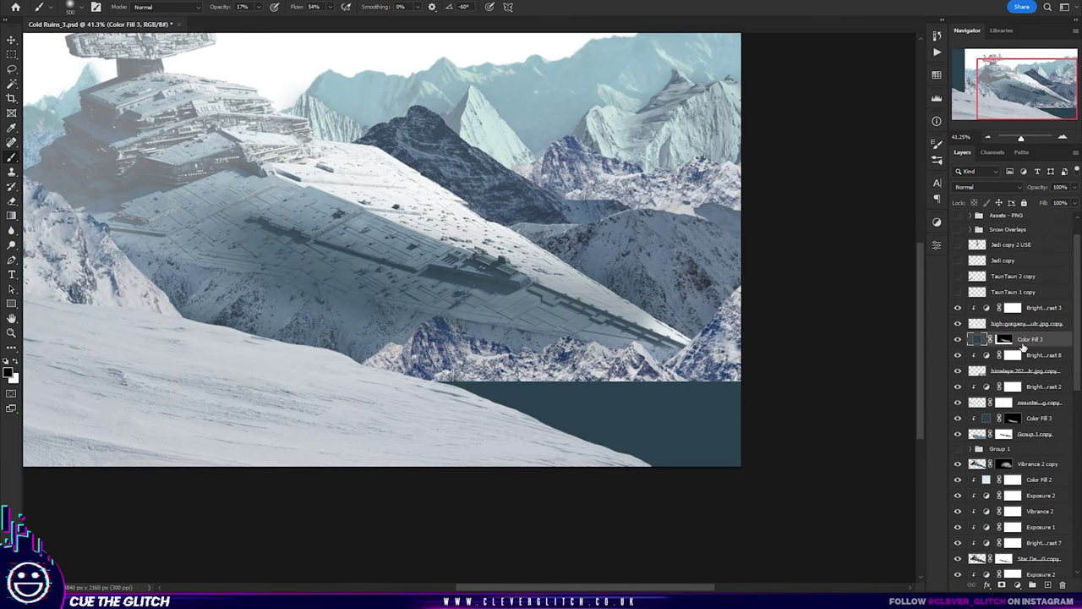
{"action": "key", "text": "ctrl+z"}
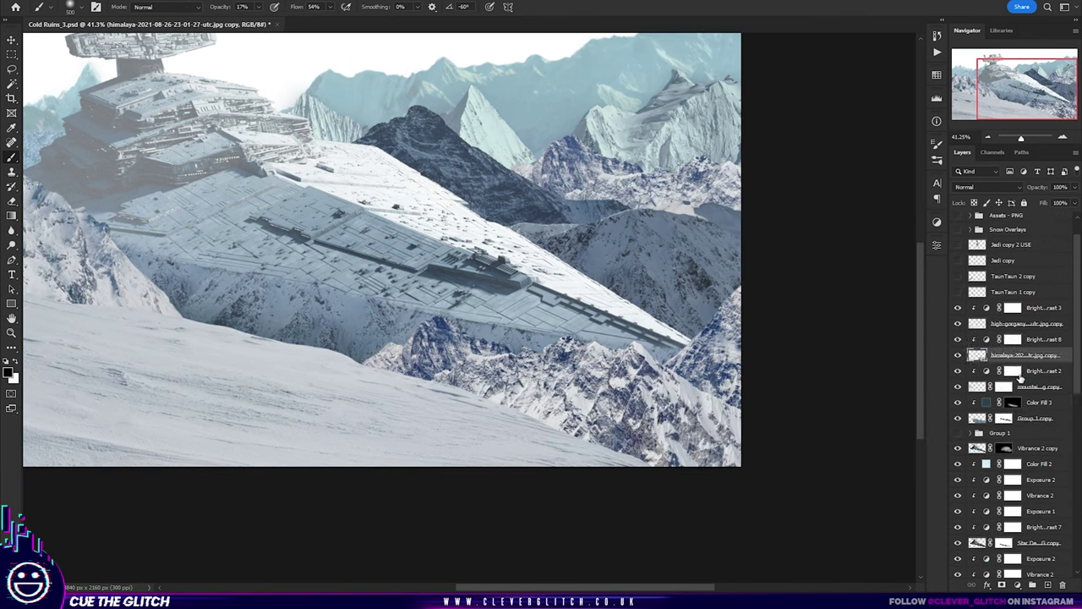
Step: Add a tint colour fill over the mountains and duplicate Color Fill 4 with a black mask
{"action": "key", "text": "Return"}
{"action": "left_click", "coordinate": [1014, 346], "text": "alt"}
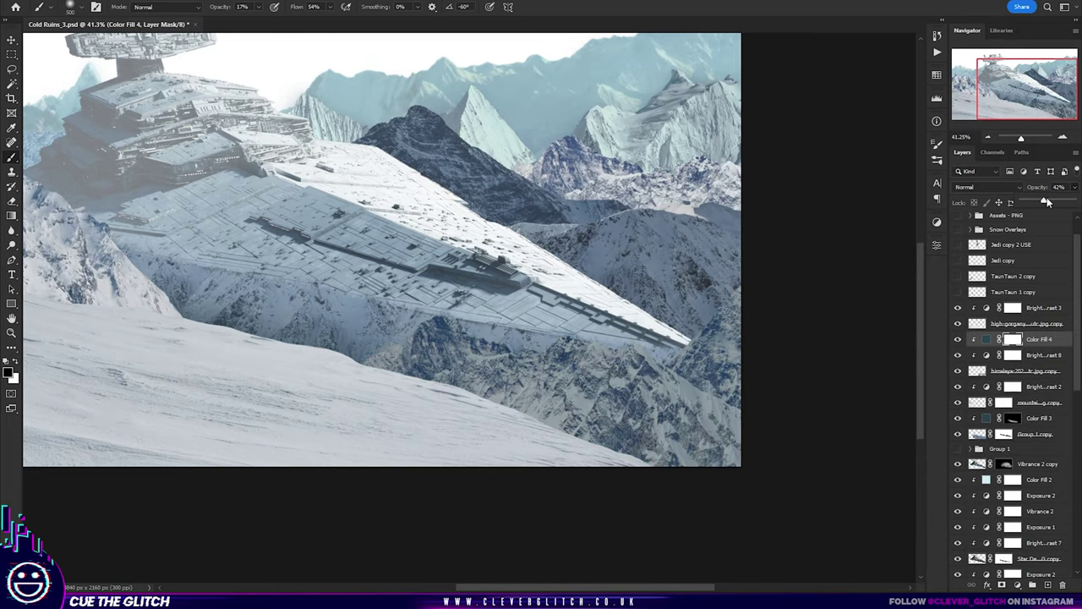
{"action": "key", "text": "ctrl+minus"}
{"action": "key", "text": "ctrl+j"}
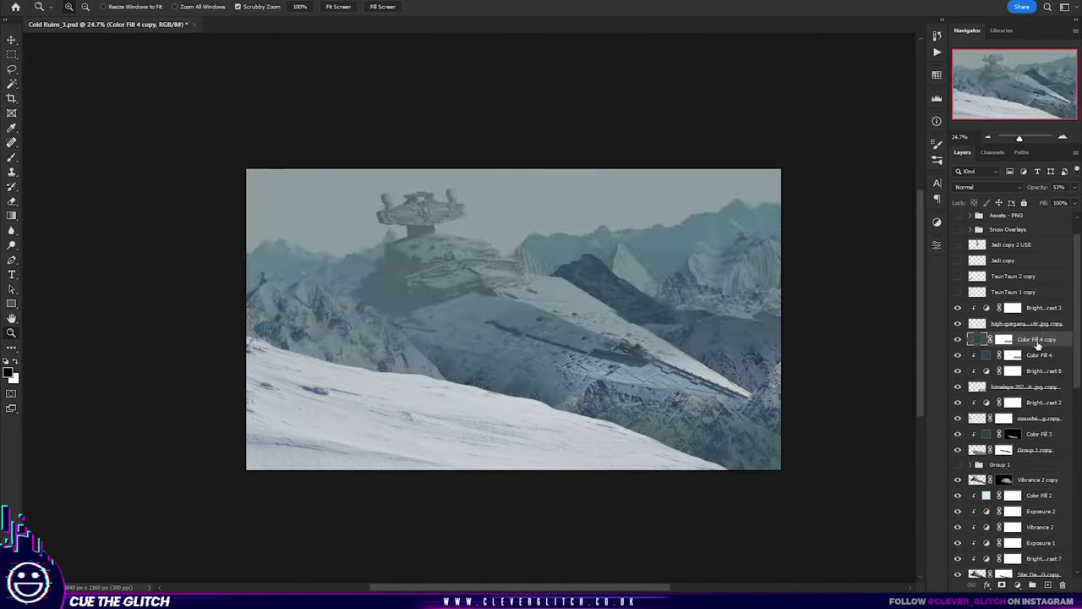
{"action": "key", "text": "ctrl+i"}
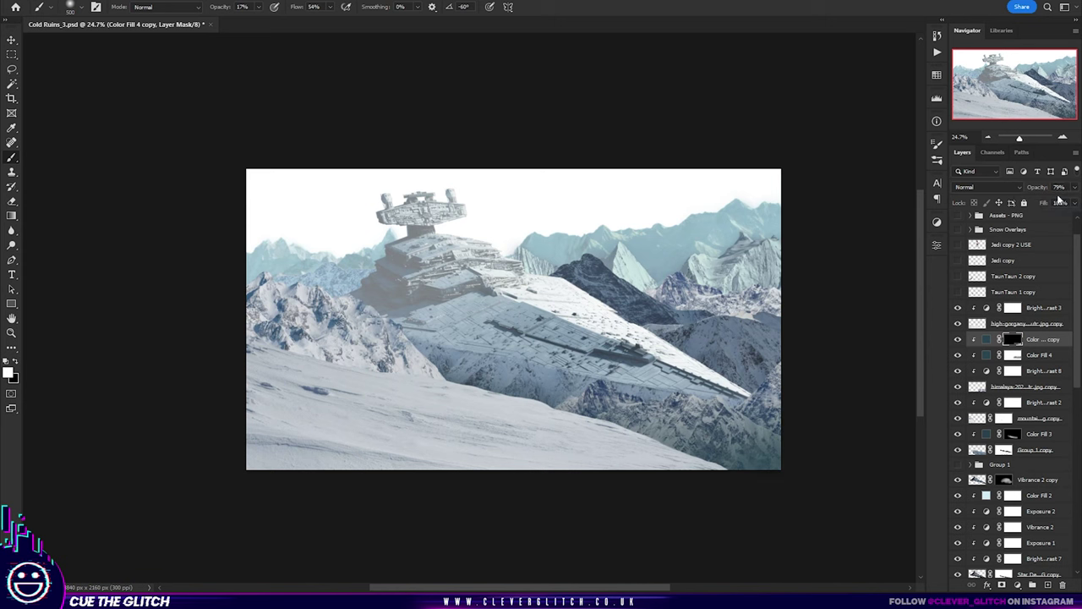
Step: Select the lower Color Fill 2 layer and zoom the canvas to 33.3%
{"action": "key", "text": "v"}
{"action": "scroll", "coordinate": [1015, 398], "scroll_direction": "down", "scroll_amount": 5}
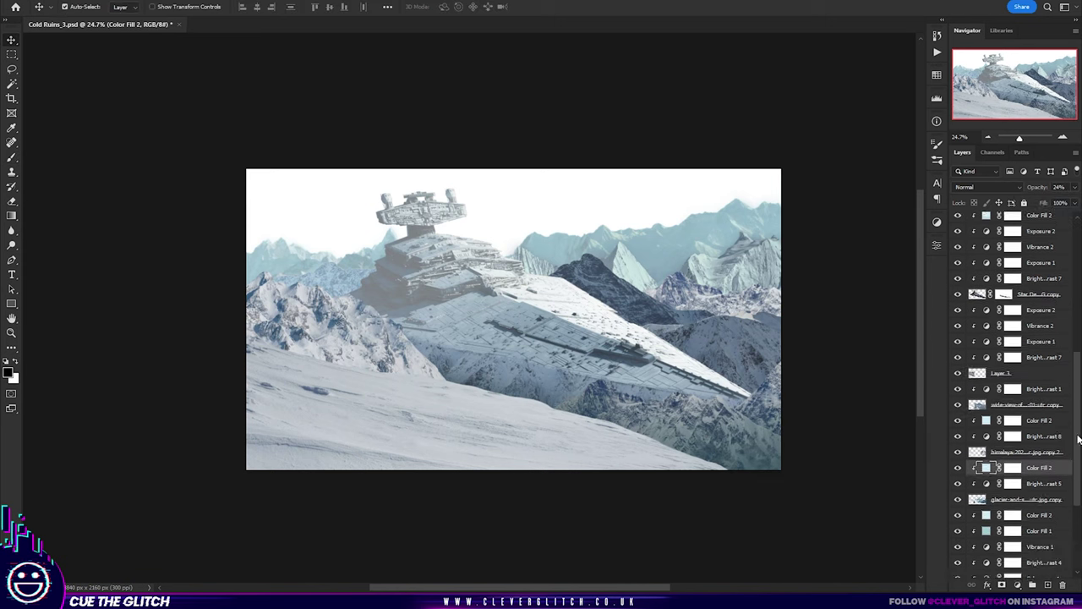
{"action": "left_click", "coordinate": [1038, 468]}
{"action": "key", "text": "ctrl+plus"}
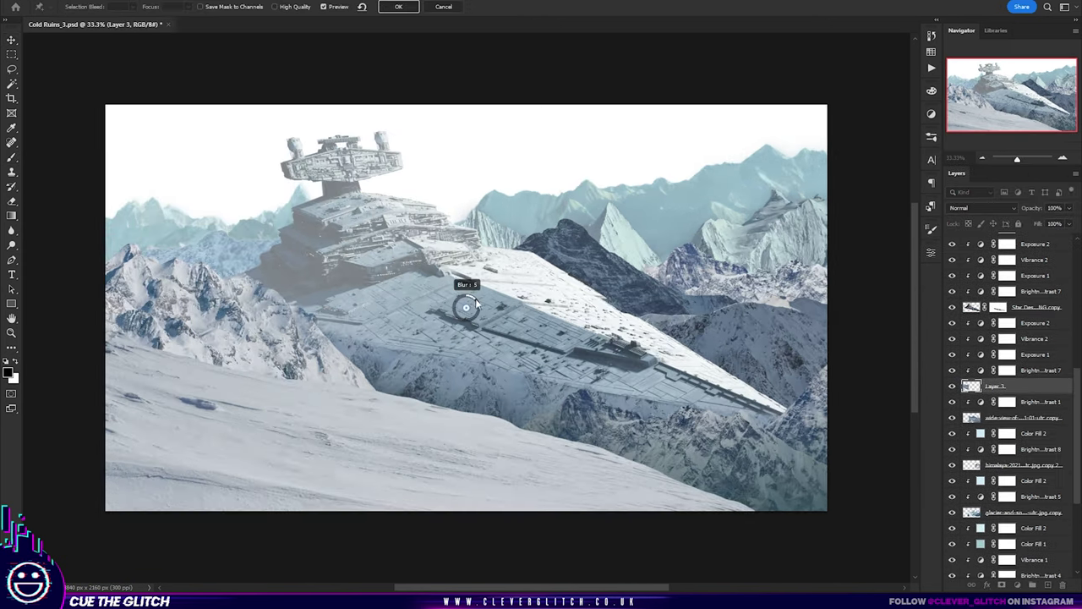
Step: Duplicate the Vibrance 2 copy ship layer and apply a field blur to the copy
{"action": "scroll", "coordinate": [1076, 359], "scroll_direction": "up", "scroll_amount": 3}
{"action": "left_click", "coordinate": [1039, 293]}
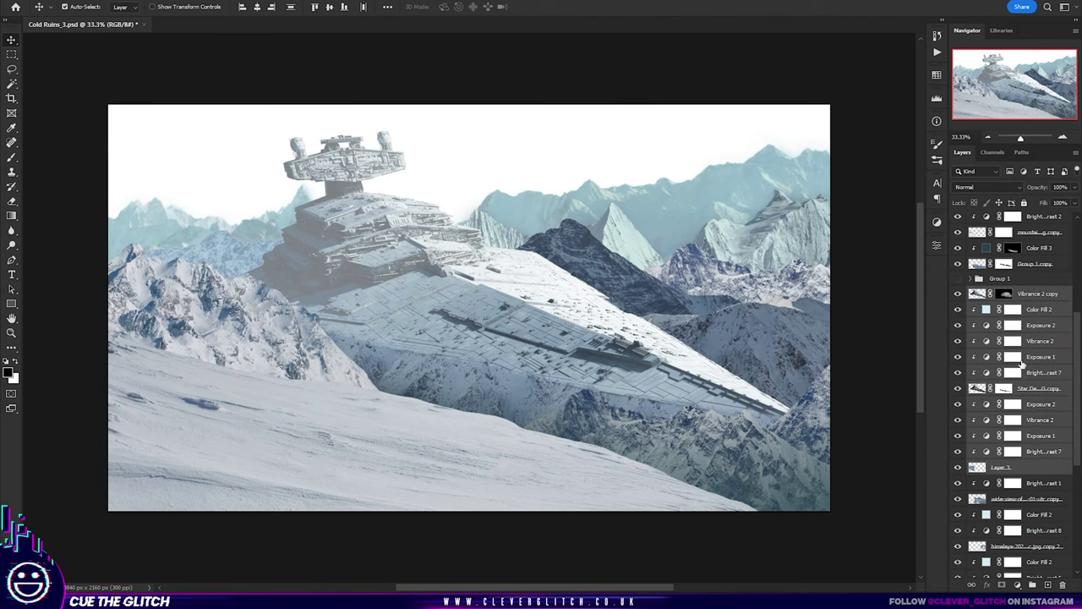
{"action": "key", "text": "ctrl+j"}
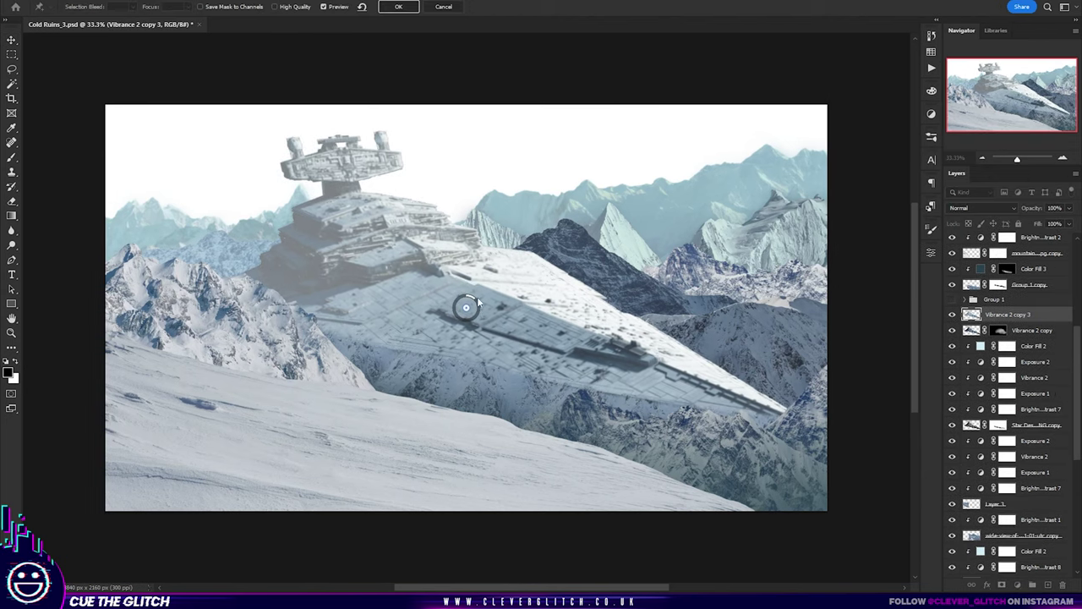
{"action": "left_click", "coordinate": [398, 6]}
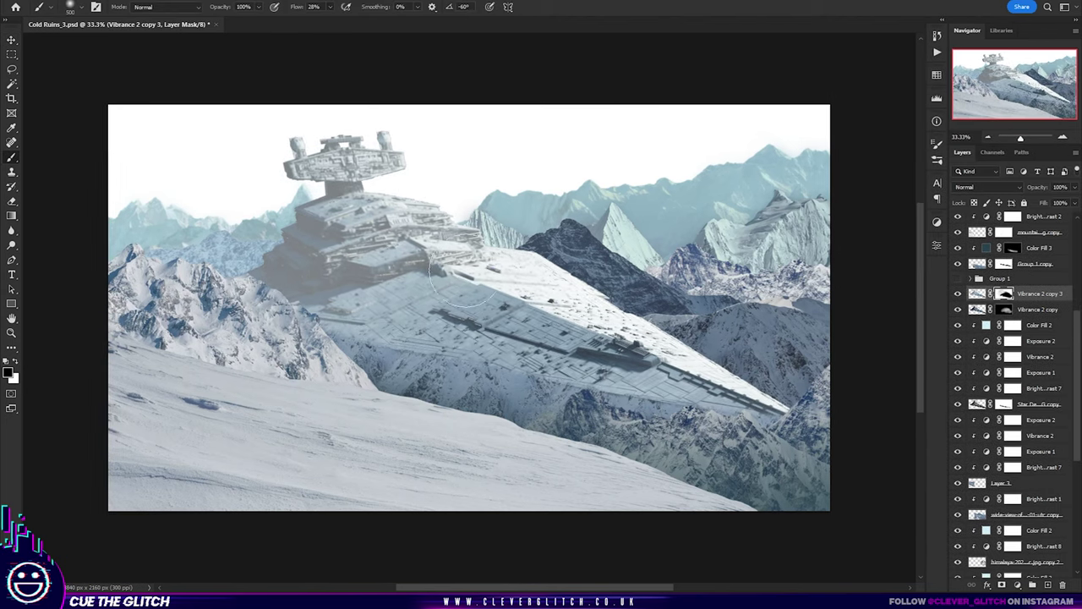
Step: Apply a field blur to the glacier-and-snow and himalaya copy 2 mountain layers
{"action": "scroll", "coordinate": [1065, 392], "scroll_direction": "down", "scroll_amount": 5}
{"action": "left_click", "coordinate": [1027, 463]}
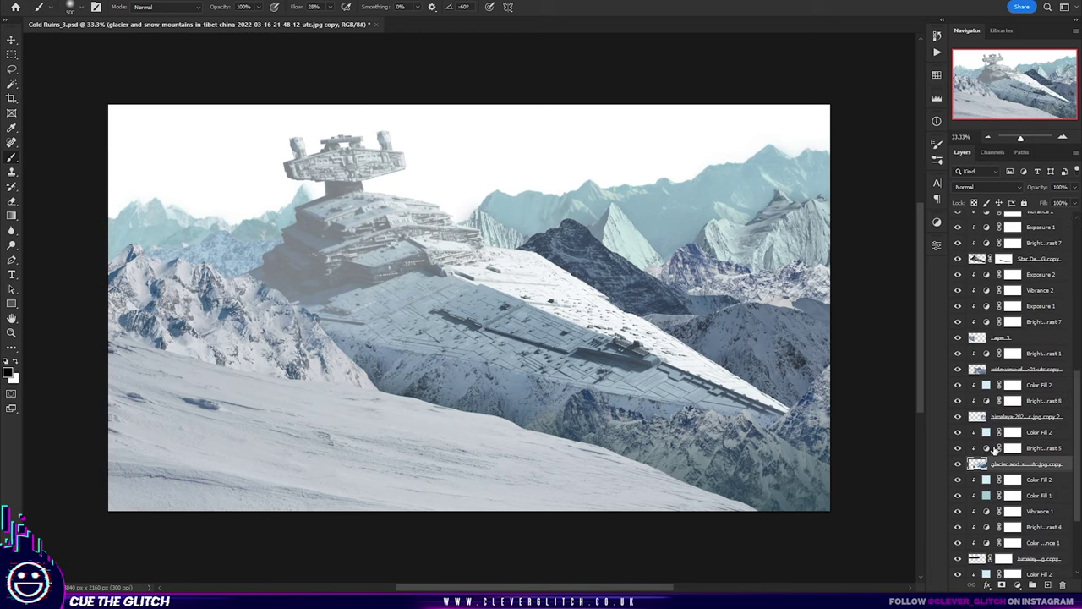
{"action": "left_click", "coordinate": [1048, 423]}
{"action": "key", "text": "ctrl+alt+f"}
{"action": "left_click", "coordinate": [398, 6]}
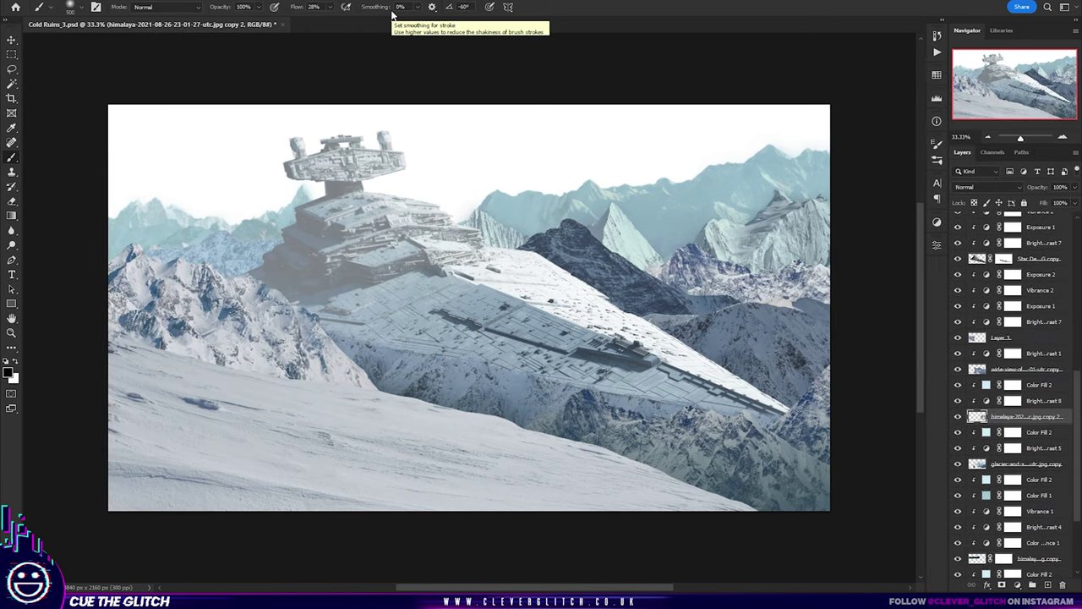
Step: Paint Vibrance 2 copy 3's mask at 24% brush opacity to haze the lower hull
{"action": "scroll", "coordinate": [1065, 355], "scroll_direction": "up", "scroll_amount": 5}
{"action": "scroll", "coordinate": [1064, 345], "scroll_direction": "up", "scroll_amount": 3}
{"action": "left_click", "coordinate": [1046, 508]}
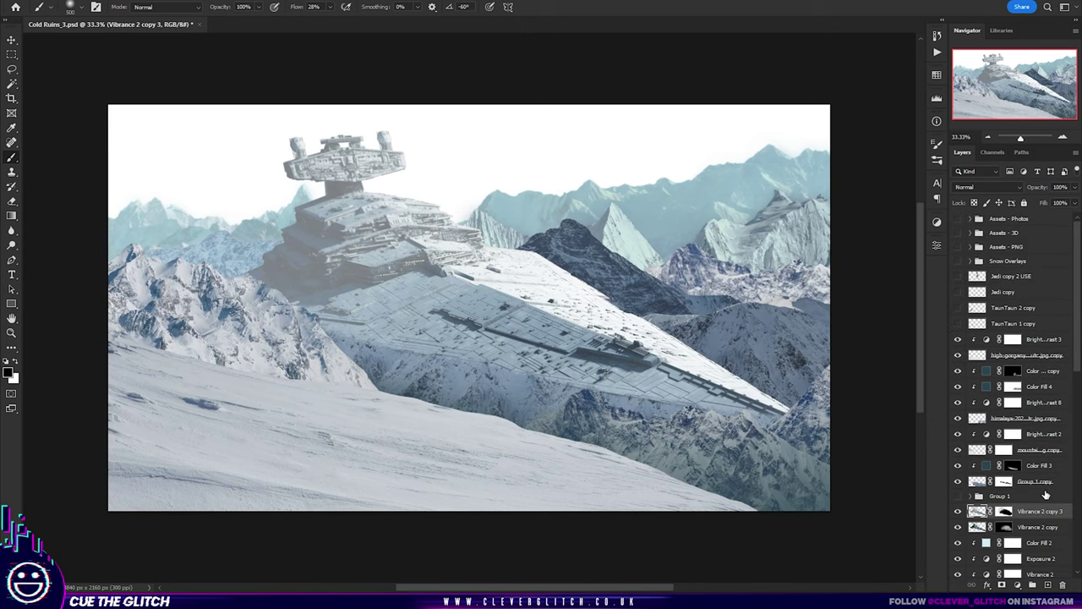
{"action": "key", "text": "2"}
{"action": "key", "text": "4"}
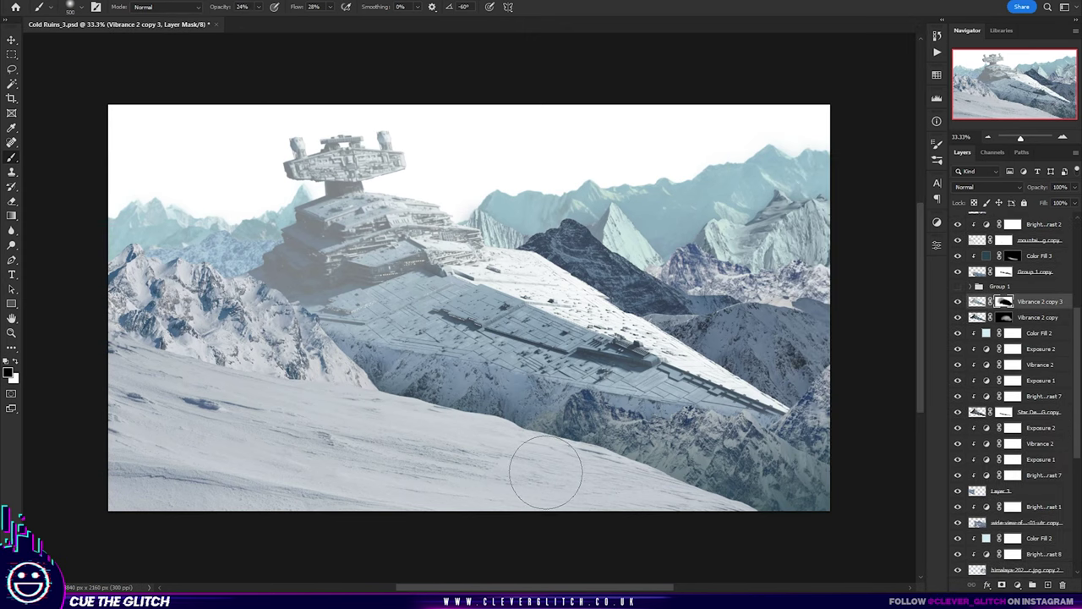
{"action": "key", "text": "v"}
{"action": "left_click_drag", "start_coordinate": [823, 433], "coordinate": [814, 394]}
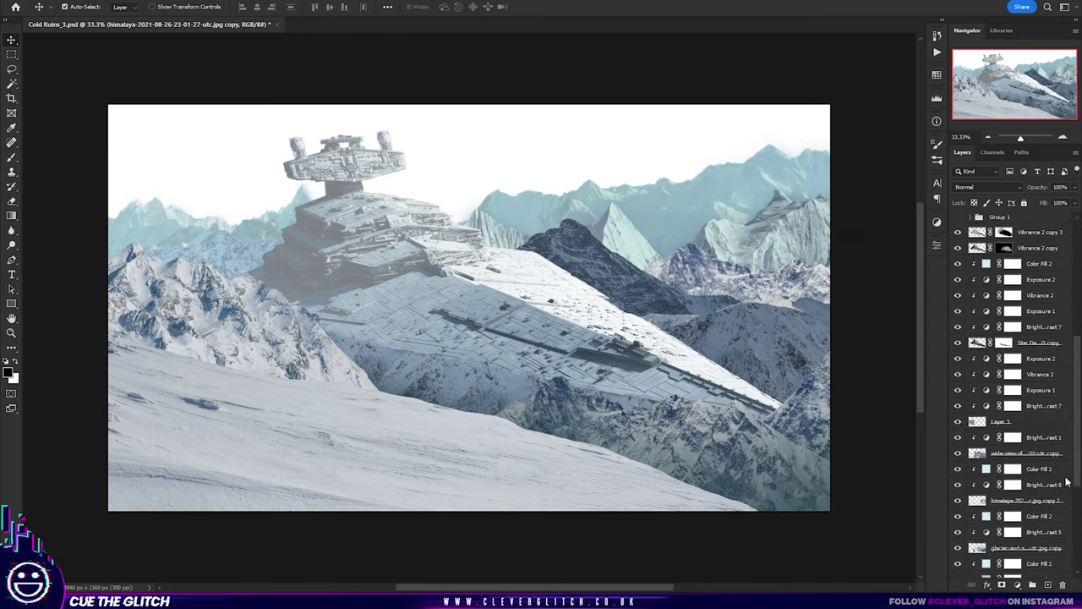
Step: Make Color Fill 5 pale teal with a black mask and paint mist near the ship
{"action": "scroll", "coordinate": [1067, 482], "scroll_direction": "down", "scroll_amount": 3}
{"action": "double_click", "coordinate": [977, 364]}
{"action": "left_click", "coordinate": [428, 168]}
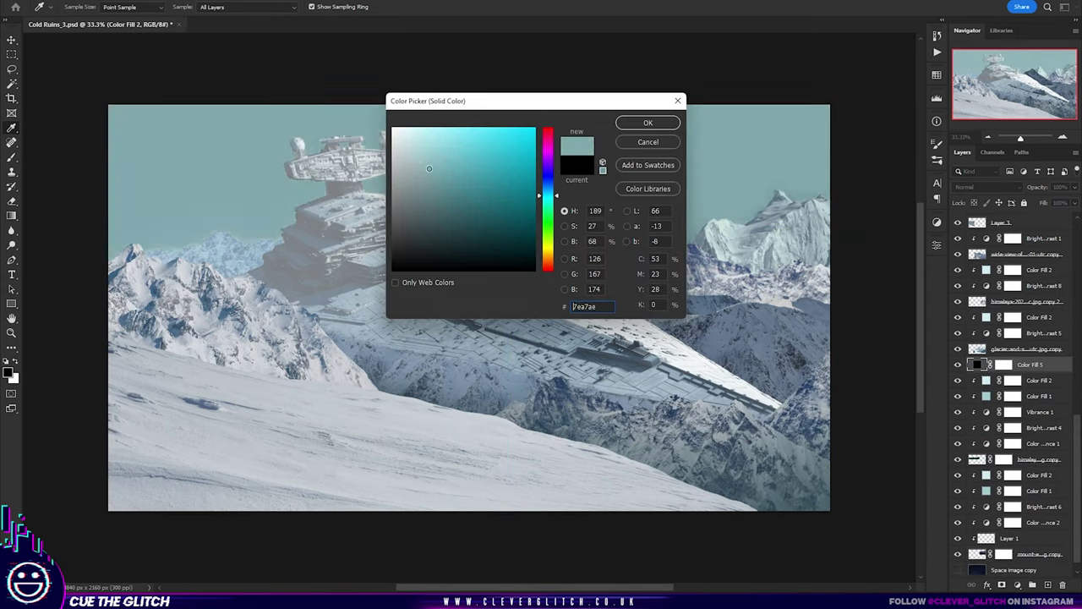
{"action": "key", "text": "Return"}
{"action": "key", "text": "ctrl+i"}
{"action": "key", "text": "b"}
{"action": "left_click_drag", "start_coordinate": [500, 239], "coordinate": [630, 135]}
Step: Add another pale teal fill, Color Fill 7, hidden behind a black mask for more mist
{"action": "key", "text": "ctrl+2"}
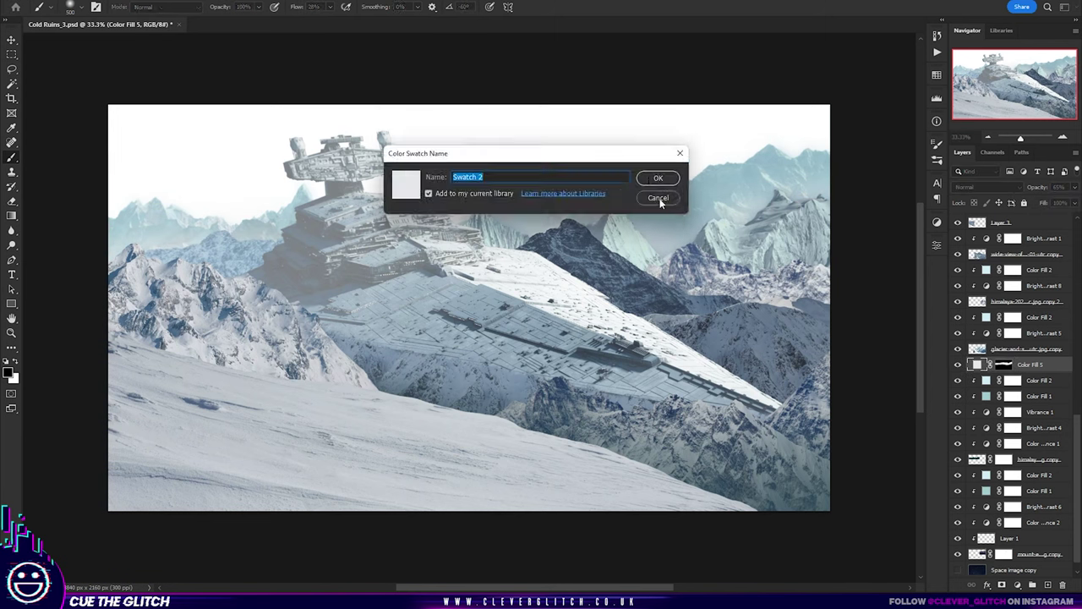
{"action": "left_click", "coordinate": [658, 178]}
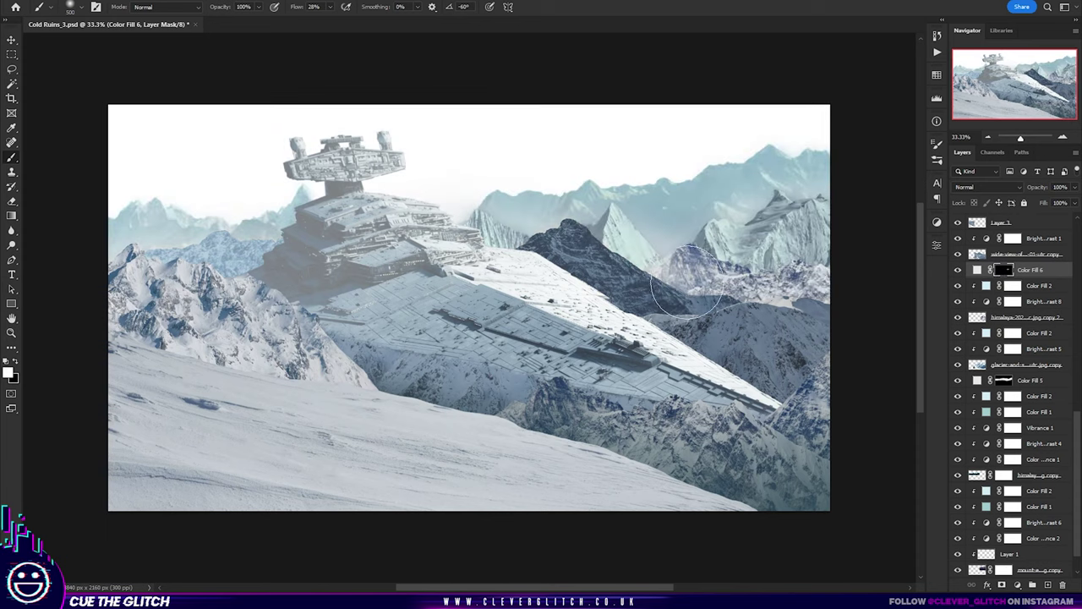
{"action": "key", "text": "ctrl+i"}
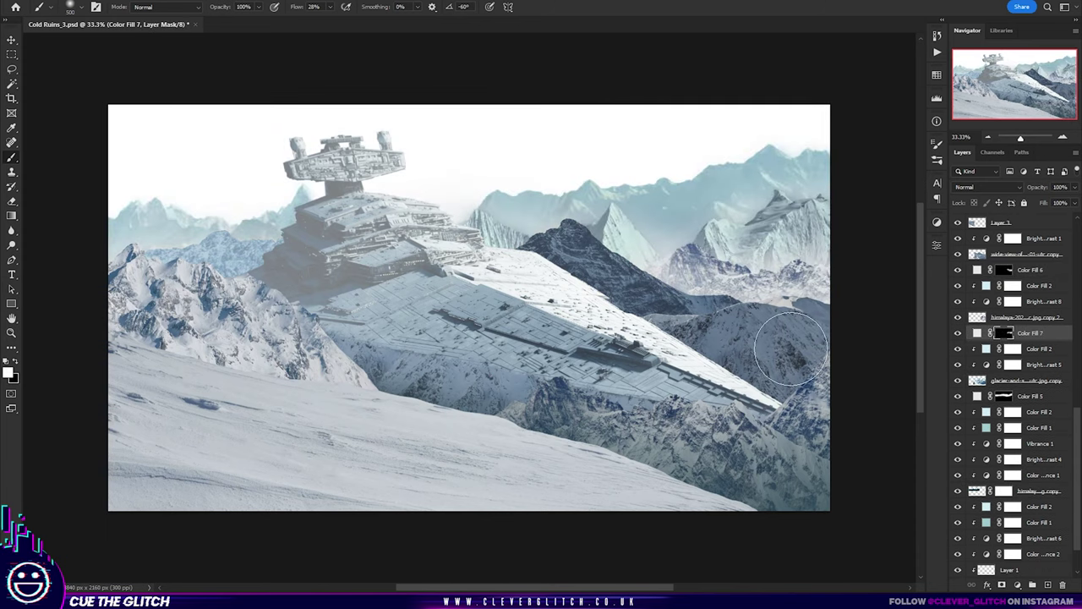
{"action": "scroll", "coordinate": [1006, 338], "scroll_direction": "up", "scroll_amount": 5}
Step: Show the cloudy sky layer and scale it into the upper-right sky area
{"action": "scroll", "coordinate": [1006, 339], "scroll_direction": "up", "scroll_amount": 5}
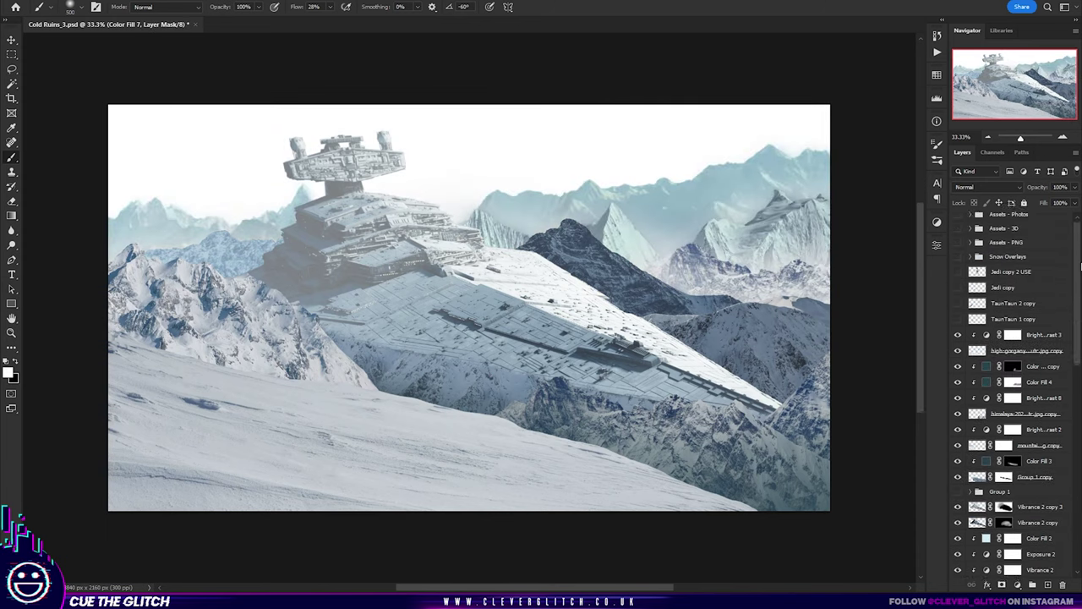
{"action": "scroll", "coordinate": [1006, 339], "scroll_direction": "up", "scroll_amount": 5}
{"action": "scroll", "coordinate": [981, 253], "scroll_direction": "up", "scroll_amount": 5}
{"action": "left_click", "coordinate": [958, 219]}
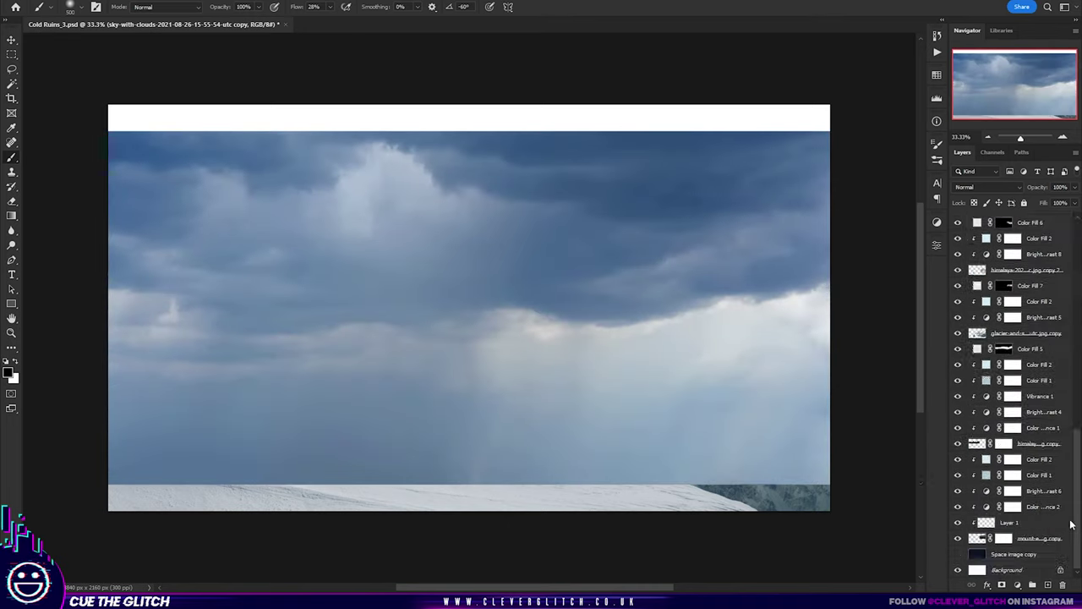
{"action": "left_click_drag", "start_coordinate": [1033, 491], "coordinate": [1077, 524]}
{"action": "key", "text": "ctrl+t"}
{"action": "left_click_drag", "start_coordinate": [539, 133], "coordinate": [752, 169]}
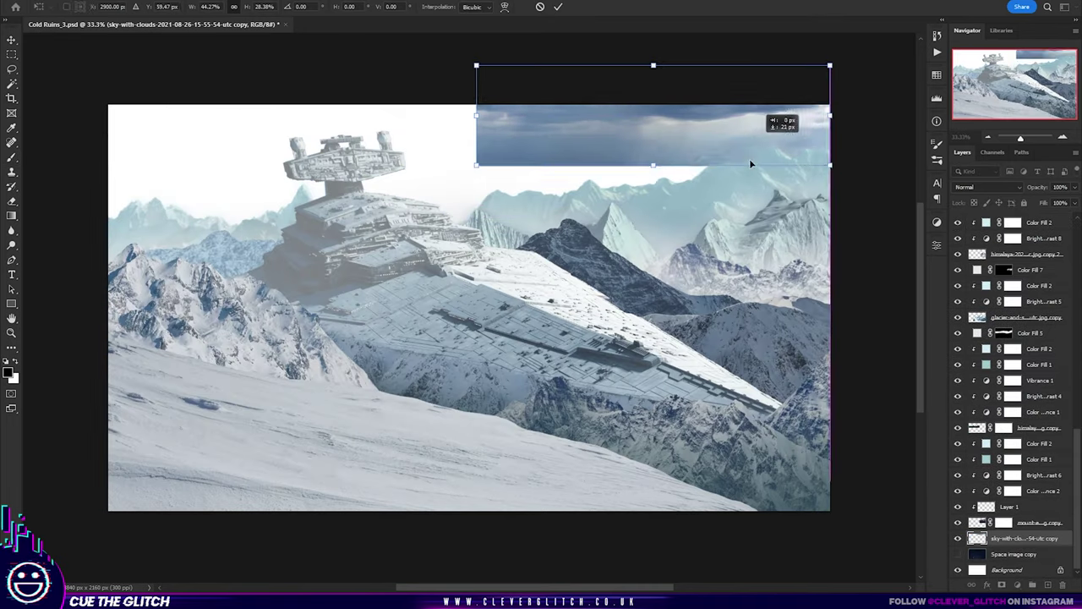
{"action": "key", "text": "Return"}
Step: Lower Color Fill 2's opacity so the sky blends into the snowy scene
{"action": "scroll", "coordinate": [1075, 469], "scroll_direction": "up", "scroll_amount": 1}
{"action": "left_click", "coordinate": [1039, 372]}
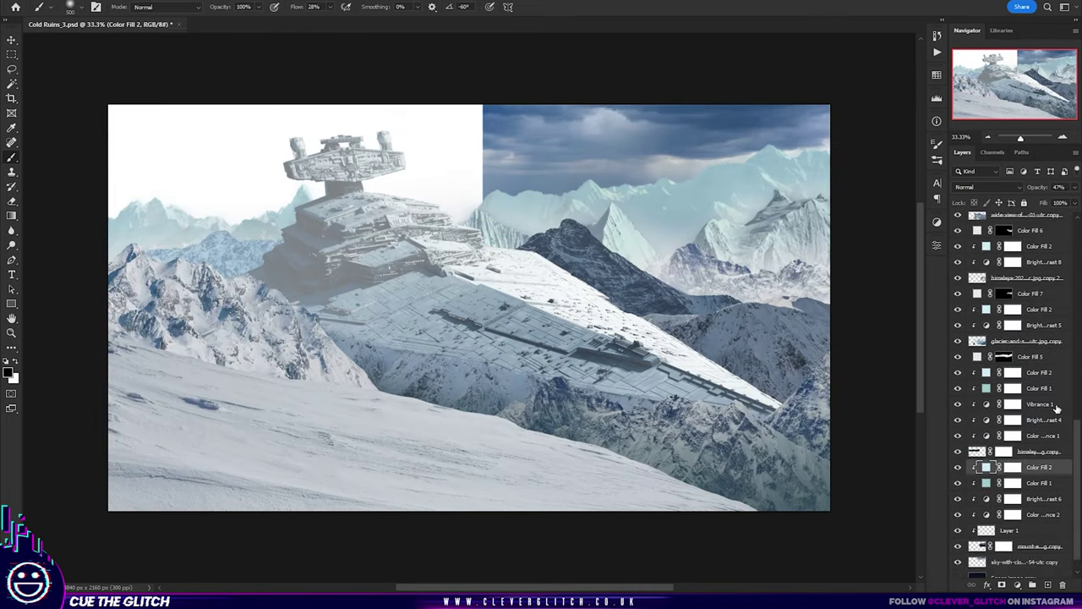
{"action": "left_click_drag", "start_coordinate": [1073, 186], "coordinate": [1039, 206]}
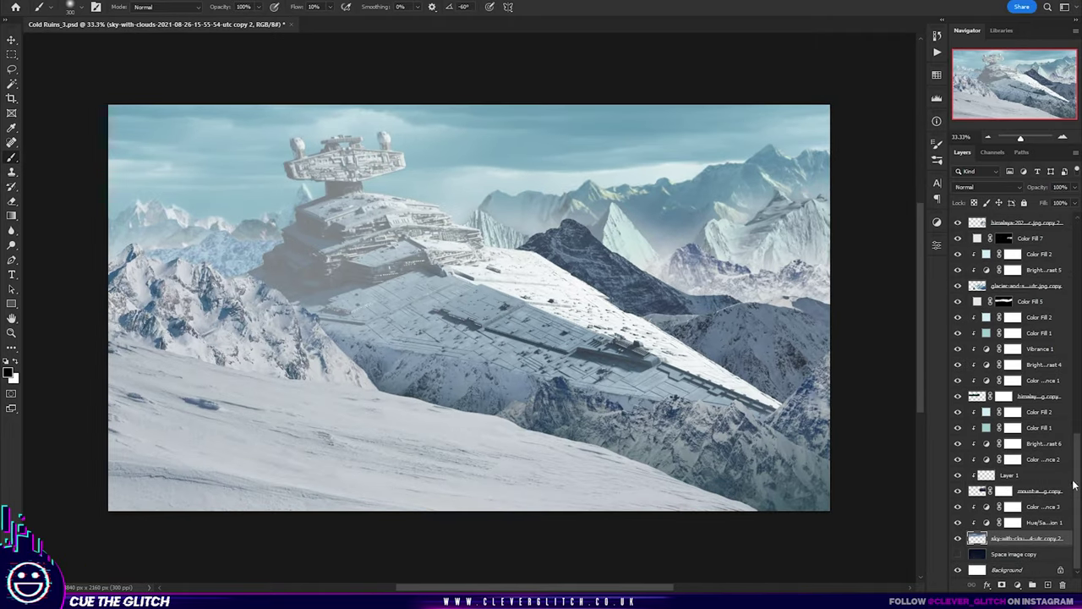
{"action": "left_click_drag", "start_coordinate": [1073, 484], "coordinate": [1039, 314]}
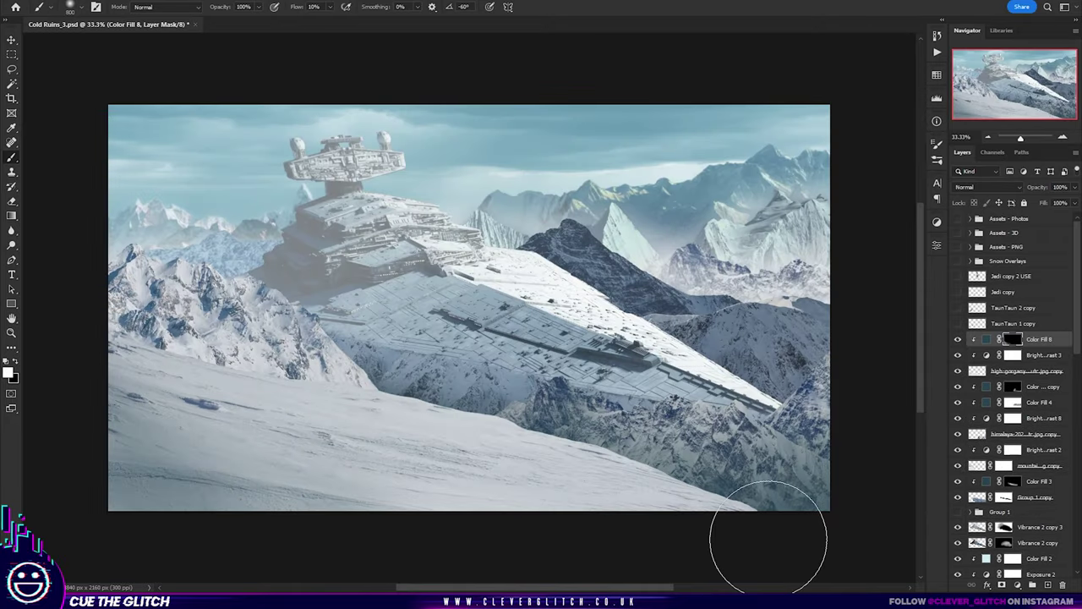
Step: Paint the bluish tint onto the foreground snow, set to Linear Burn at 45% brush opacity
{"action": "left_click_drag", "start_coordinate": [768, 538], "coordinate": [921, 467]}
{"action": "left_click", "coordinate": [984, 186]}
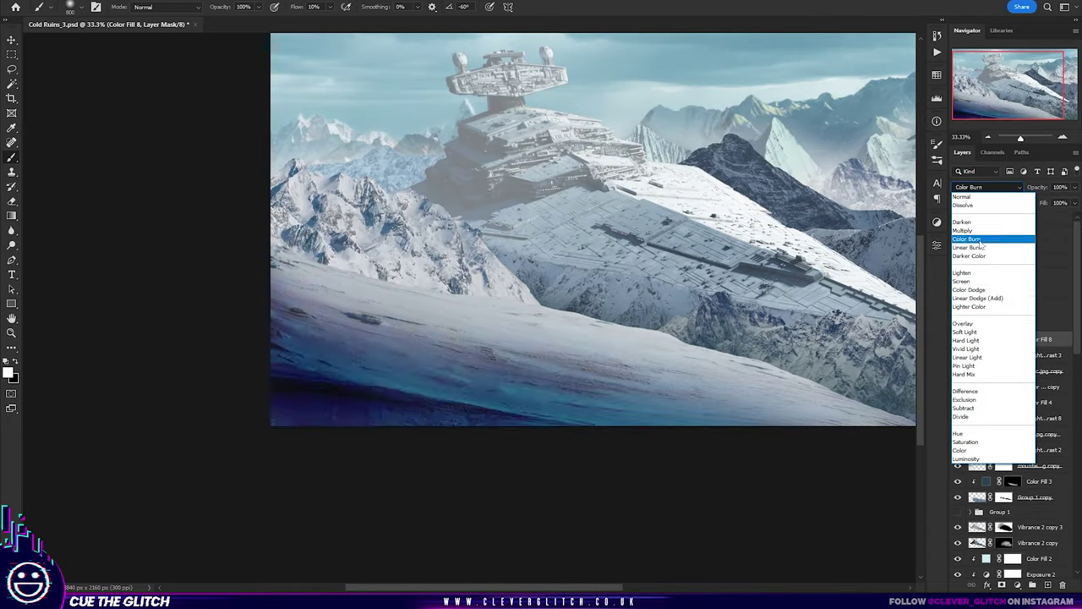
{"action": "left_click", "coordinate": [968, 246]}
{"action": "key", "text": "4"}
{"action": "key", "text": "5"}
Step: Reveal the two tauntaun layers and add masks to TaunTaun 2 copy and TaunTaun 1 copy
{"action": "scroll", "coordinate": [699, 481], "scroll_direction": "left", "scroll_amount": 3}
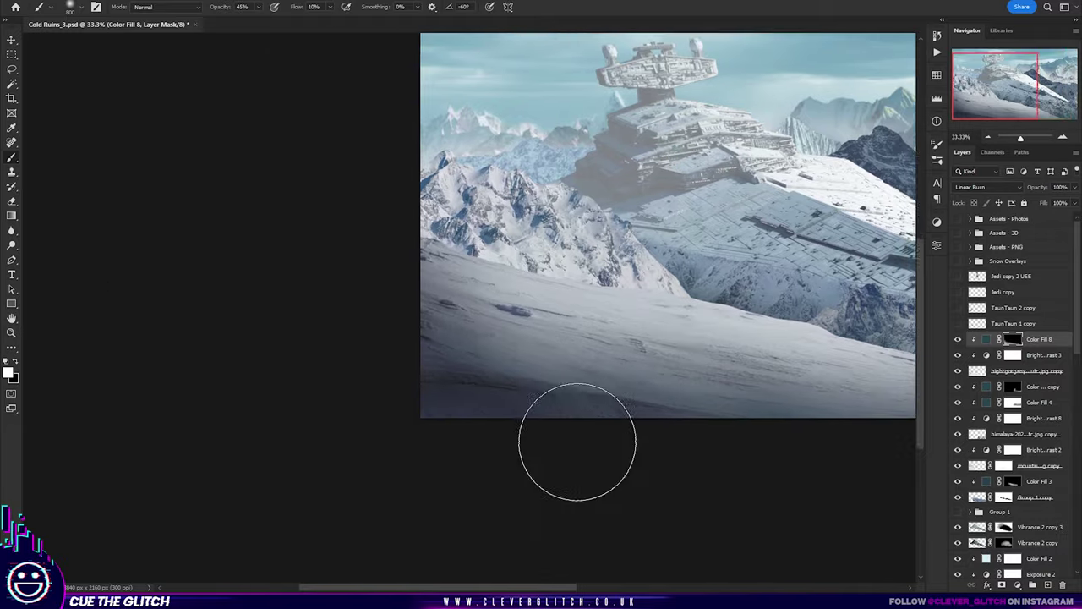
{"action": "scroll", "coordinate": [577, 442], "scroll_direction": "left", "scroll_amount": 5}
{"action": "scroll", "coordinate": [577, 442], "scroll_direction": "up", "scroll_amount": 3}
{"action": "left_click_drag", "start_coordinate": [958, 308], "coordinate": [958, 323]}
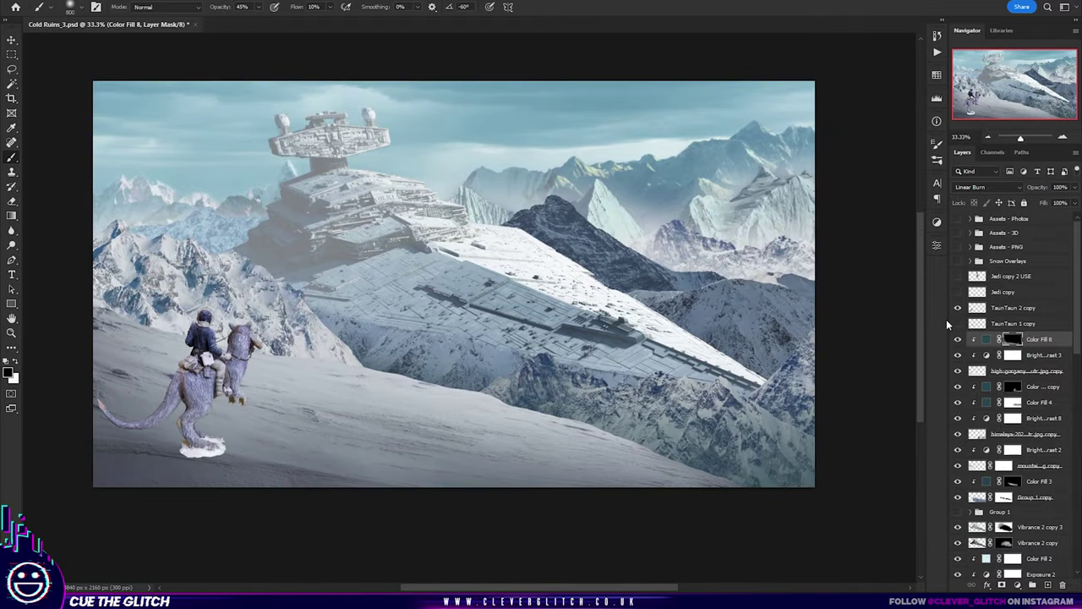
{"action": "scroll", "coordinate": [191, 462], "scroll_direction": "up", "scroll_amount": 3}
{"action": "left_click", "coordinate": [1015, 308]}
{"action": "left_click", "coordinate": [1013, 585]}
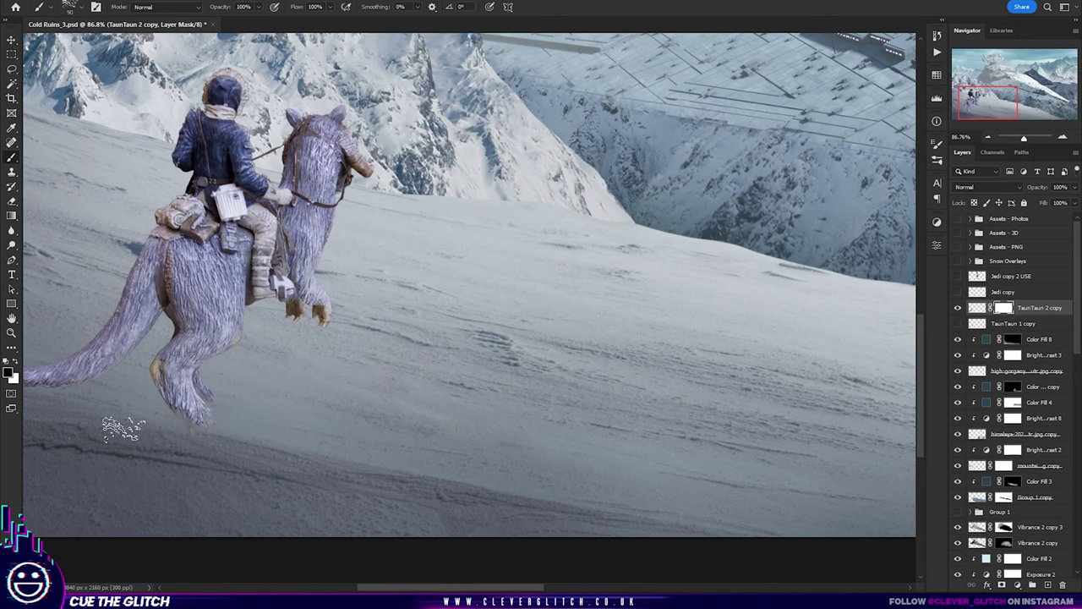
{"action": "key", "text": "z"}
{"action": "scroll", "coordinate": [518, 437], "scroll_direction": "down", "scroll_amount": 5}
{"action": "left_click", "coordinate": [958, 308]}
{"action": "left_click", "coordinate": [1014, 323]}
Step: Mask out the tauntauns' snow bases and move the footprint and couple photos to the top
{"action": "scroll", "coordinate": [485, 451], "scroll_direction": "up", "scroll_amount": 5}
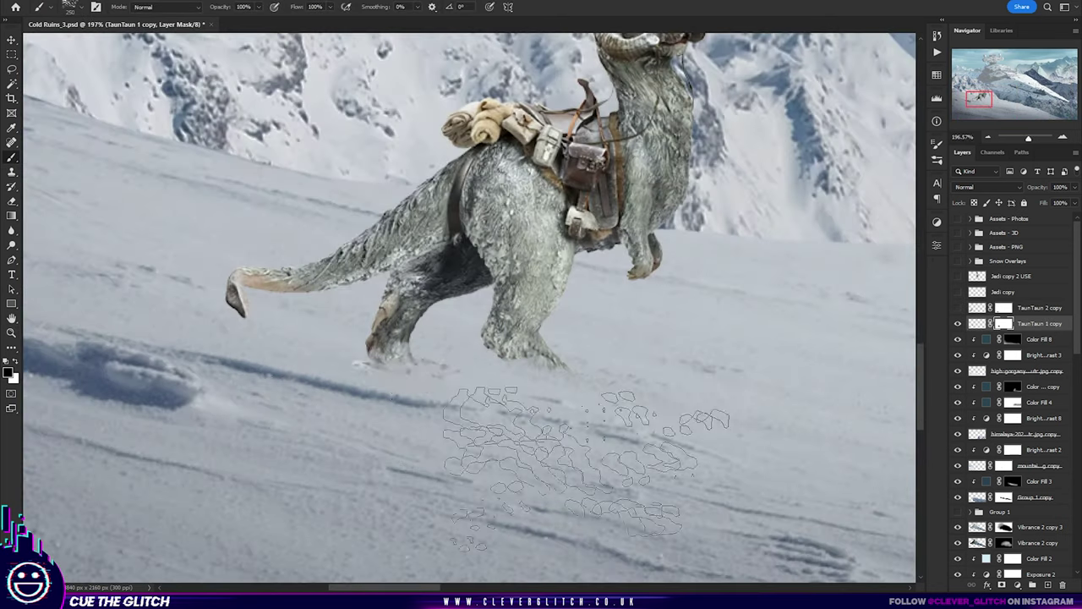
{"action": "key", "text": "b"}
{"action": "key", "text": "z"}
{"action": "scroll", "coordinate": [485, 451], "scroll_direction": "down", "scroll_amount": 5}
{"action": "left_click", "coordinate": [957, 308]}
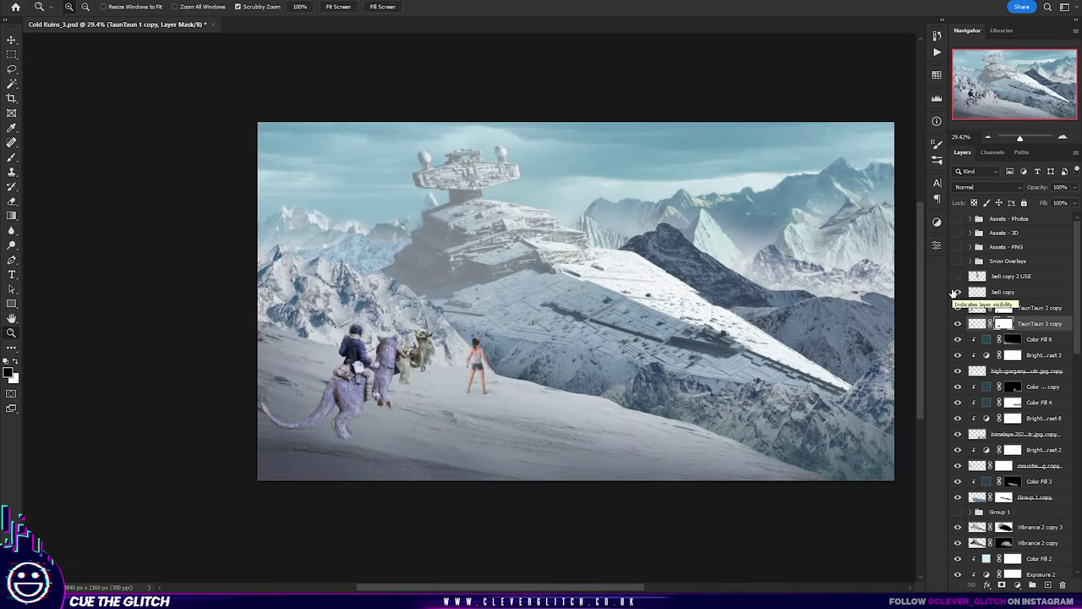
{"action": "left_click_drag", "start_coordinate": [1025, 383], "coordinate": [1015, 284]}
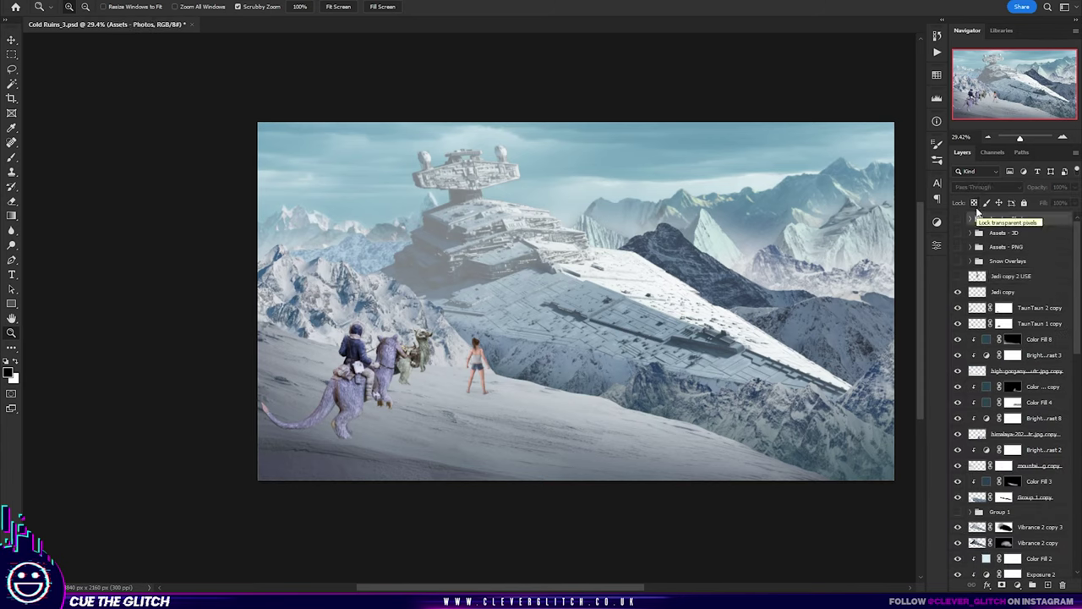
{"action": "left_click", "coordinate": [958, 276]}
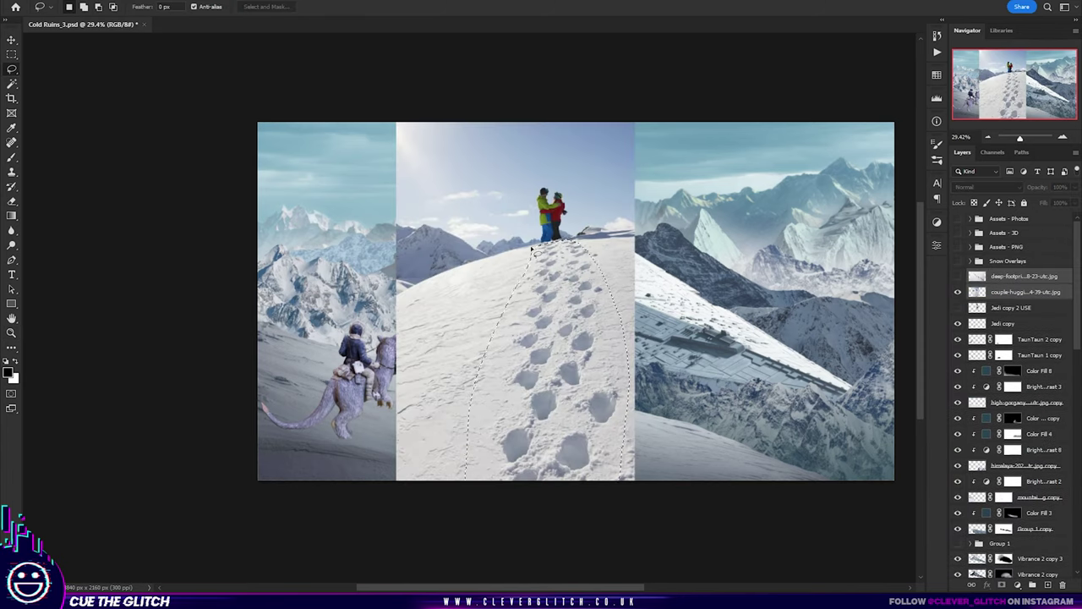
Step: Copy the footprints to their own layer, delete the couple photo, and place them lower left
{"action": "key", "text": "ctrl+j"}
{"action": "left_click", "coordinate": [1014, 307]}
{"action": "key", "text": "Delete"}
{"action": "key", "text": "ctrl+t"}
{"action": "left_click_drag", "start_coordinate": [507, 372], "coordinate": [320, 470]}
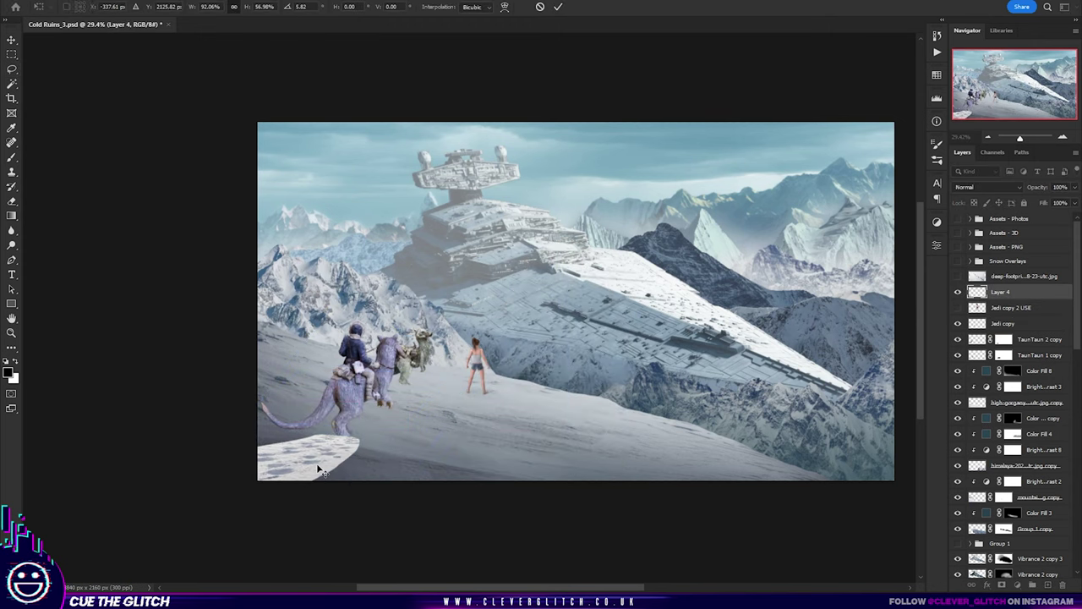
{"action": "key", "text": "Return"}
{"action": "left_click", "coordinate": [988, 187]}
Step: Clip a darkening Brightness/Contrast and a teal colour fill to the footprints
{"action": "left_click", "coordinate": [987, 187]}
{"action": "left_click", "coordinate": [1017, 585]}
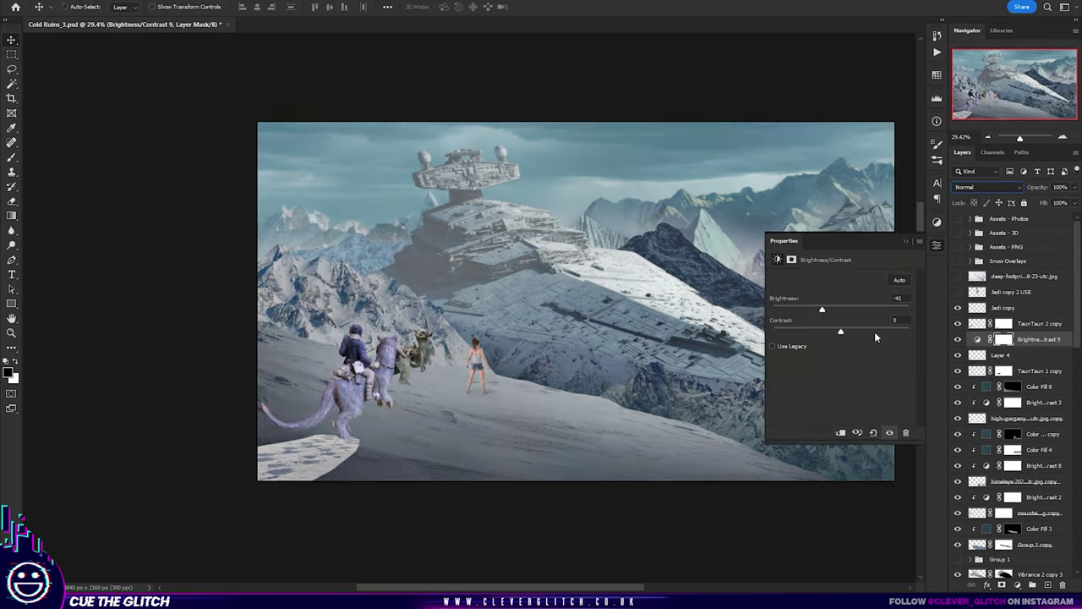
{"action": "key", "text": "ctrl+alt+g"}
{"action": "left_click_drag", "start_coordinate": [822, 309], "coordinate": [799, 310]}
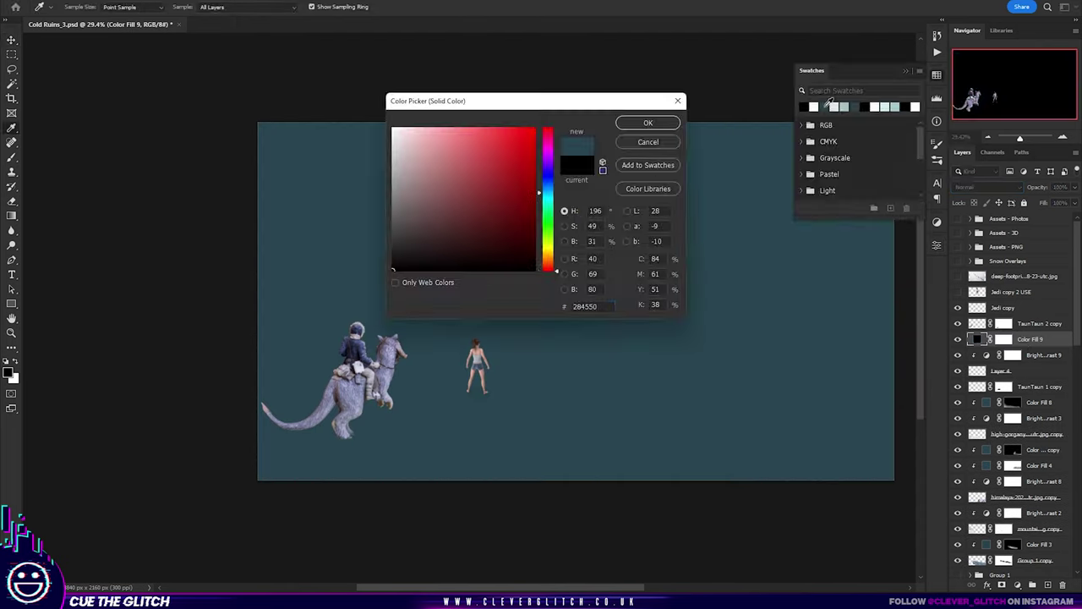
{"action": "left_click", "coordinate": [643, 121]}
{"action": "key", "text": "ctrl+alt+g"}
{"action": "scroll", "coordinate": [304, 485], "scroll_direction": "up", "scroll_amount": 7}
{"action": "key", "text": "b"}
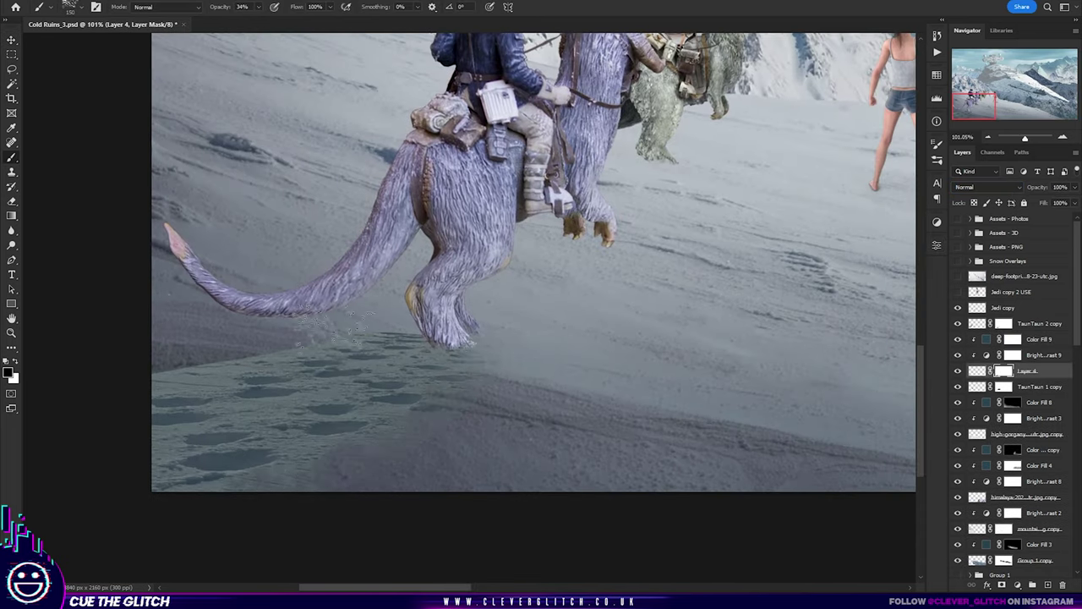
Step: Warp the footprint strip to follow the snow slope
{"action": "key", "text": "ctrl+t"}
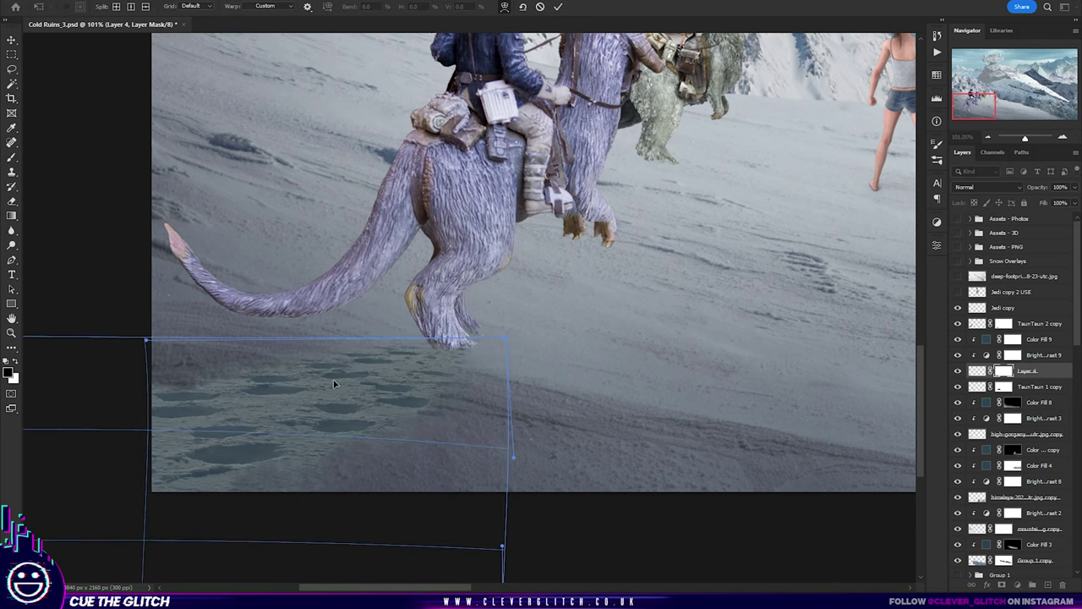
{"action": "left_click_drag", "start_coordinate": [278, 369], "coordinate": [275, 460]}
{"action": "left_click_drag", "start_coordinate": [518, 447], "coordinate": [516, 462]}
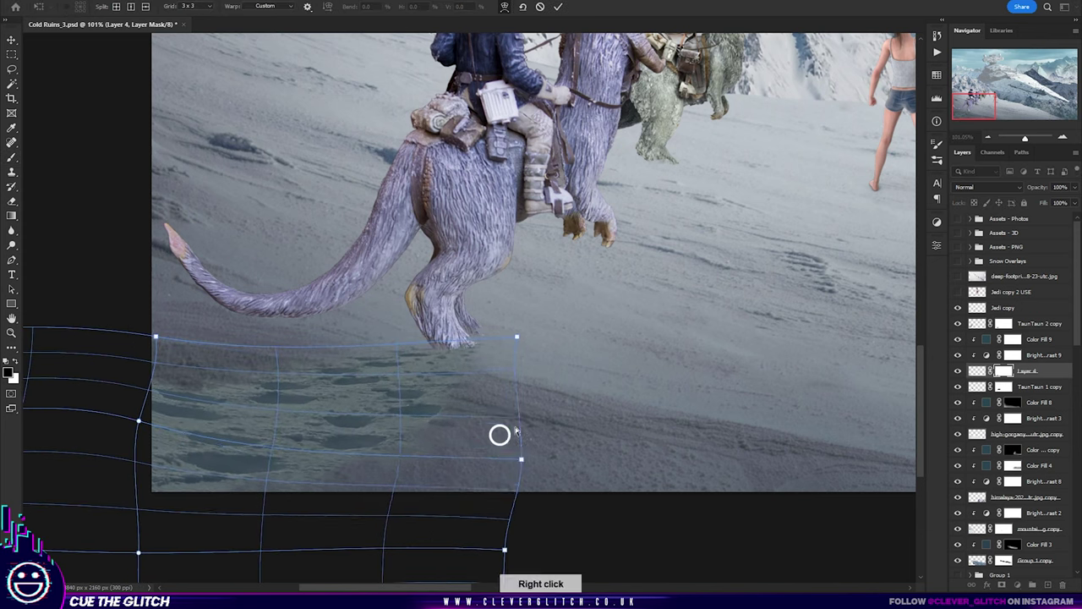
{"action": "key", "text": "Return"}
Step: Add Color Balance and Vibrance adjustments above the Color Fill 9 tint
{"action": "left_click", "coordinate": [1039, 339]}
{"action": "key", "text": "ctrl+b"}
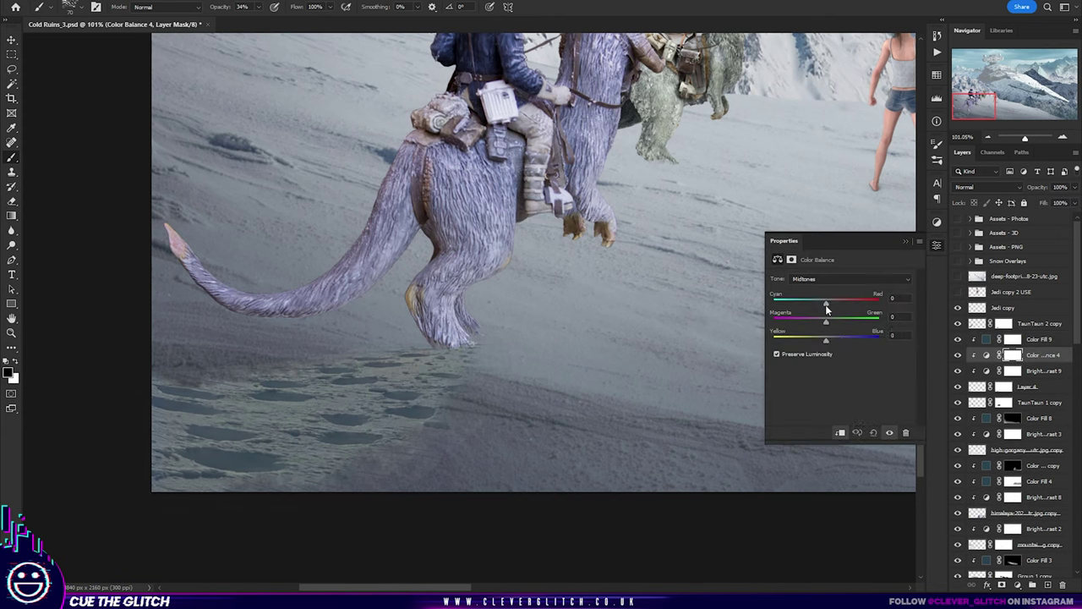
{"action": "left_click", "coordinate": [936, 221]}
{"action": "left_click", "coordinate": [833, 261]}
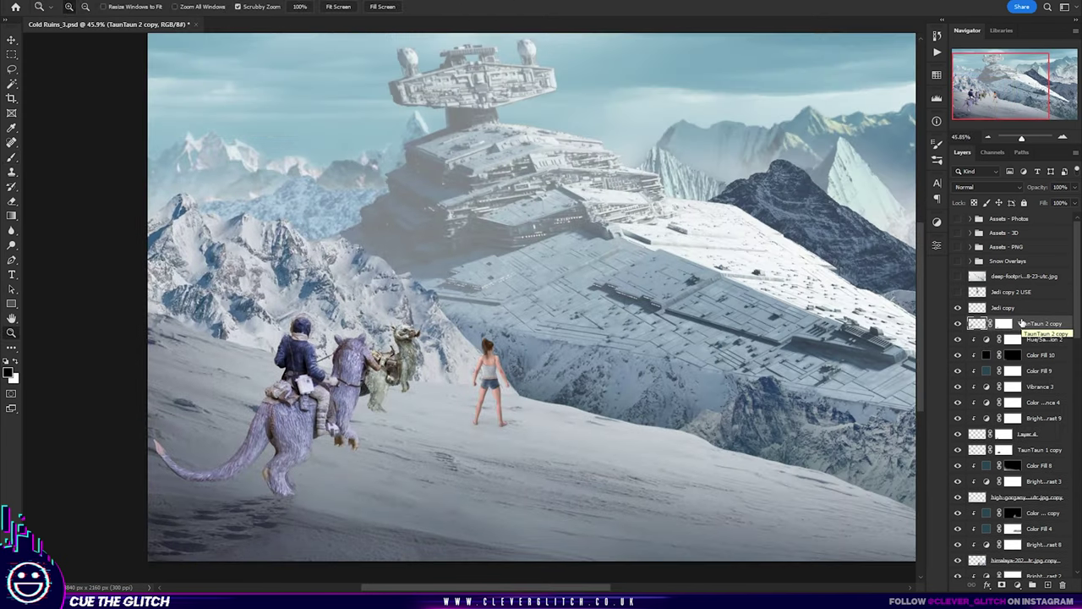
{"action": "key", "text": "ctrl+minus"}
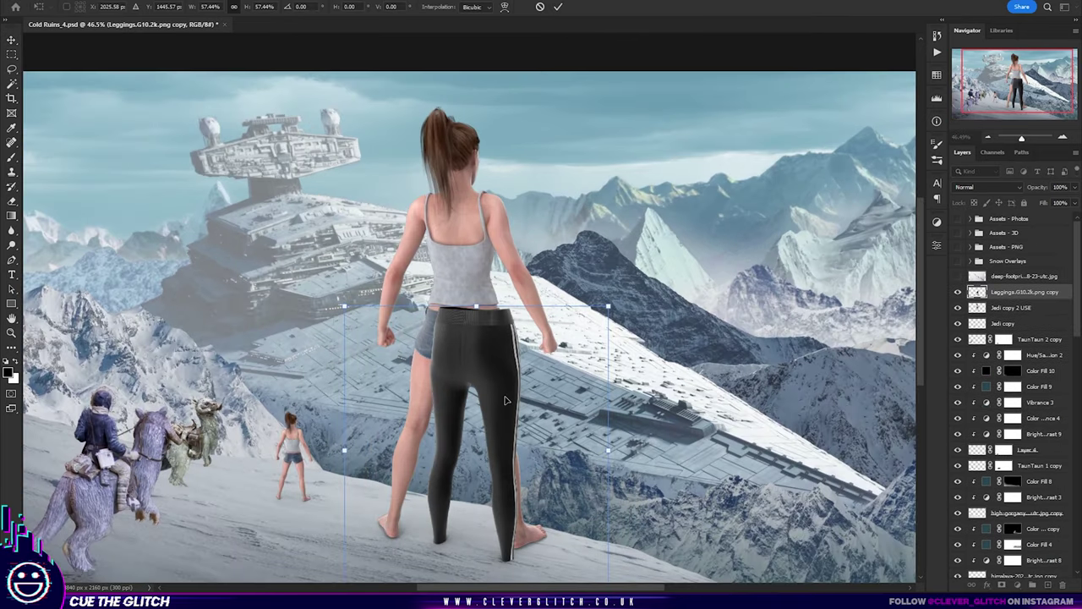
Step: Fit the leggings over the girl and warp a lassoed copy to her left leg
{"action": "left_click_drag", "start_coordinate": [658, 270], "coordinate": [661, 264]}
{"action": "left_click_drag", "start_coordinate": [535, 461], "coordinate": [666, 415]}
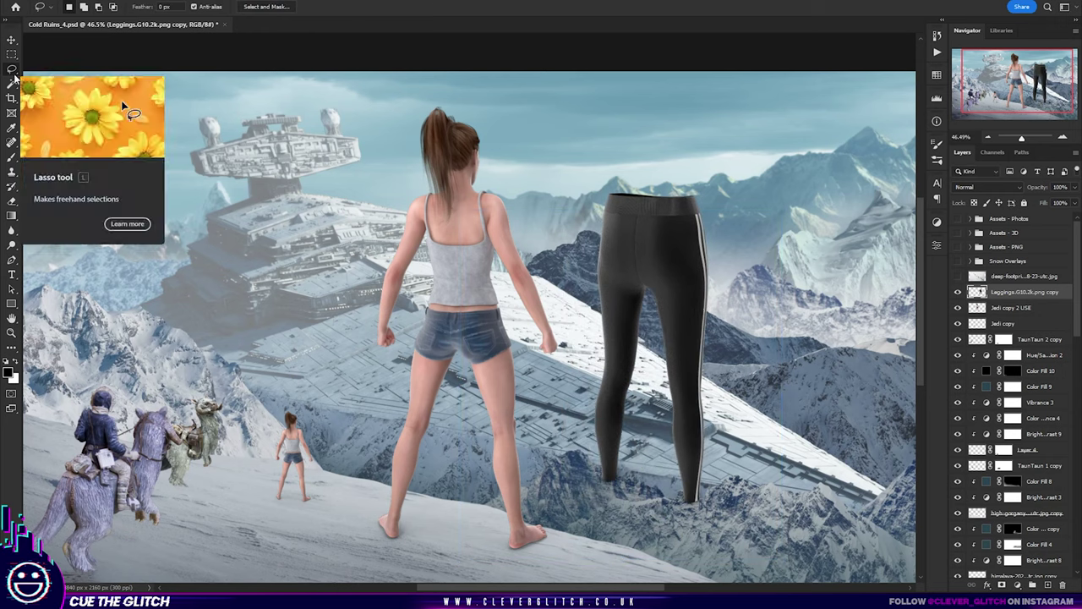
{"action": "left_click_drag", "start_coordinate": [617, 364], "coordinate": [460, 423]}
{"action": "left_click", "coordinate": [12, 69]}
{"action": "key", "text": "ctrl+j"}
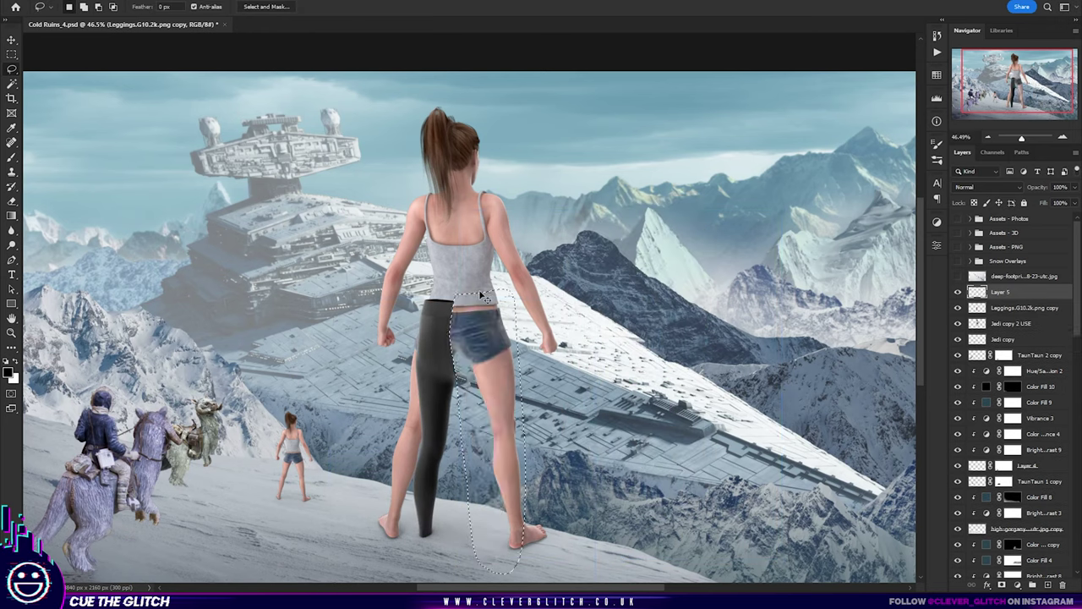
{"action": "key", "text": "ctrl+t"}
{"action": "left_click_drag", "start_coordinate": [488, 409], "coordinate": [502, 474]}
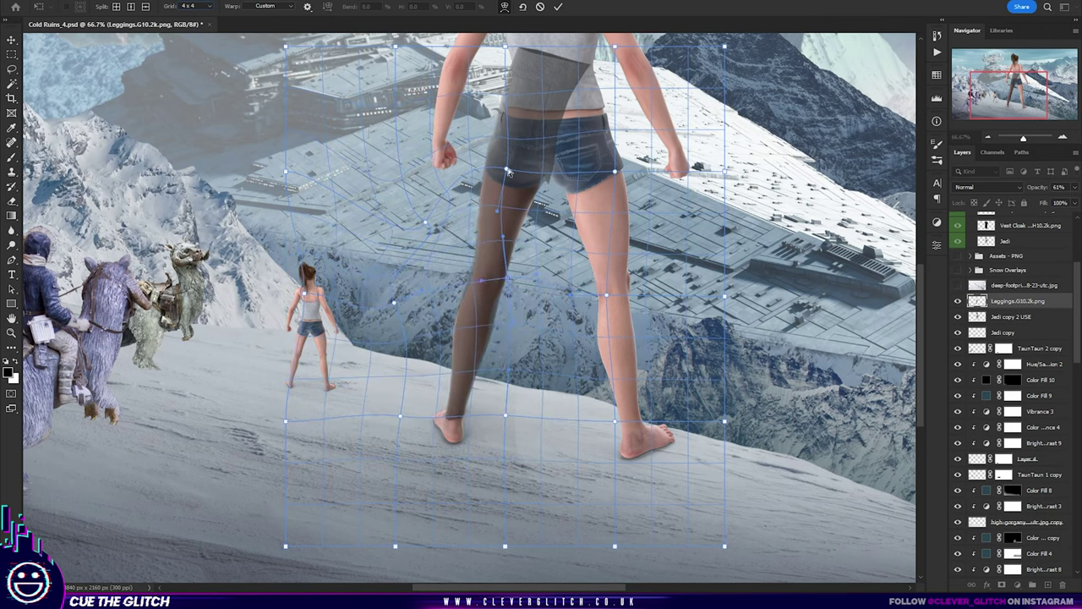
{"action": "left_click_drag", "start_coordinate": [435, 265], "coordinate": [510, 284]}
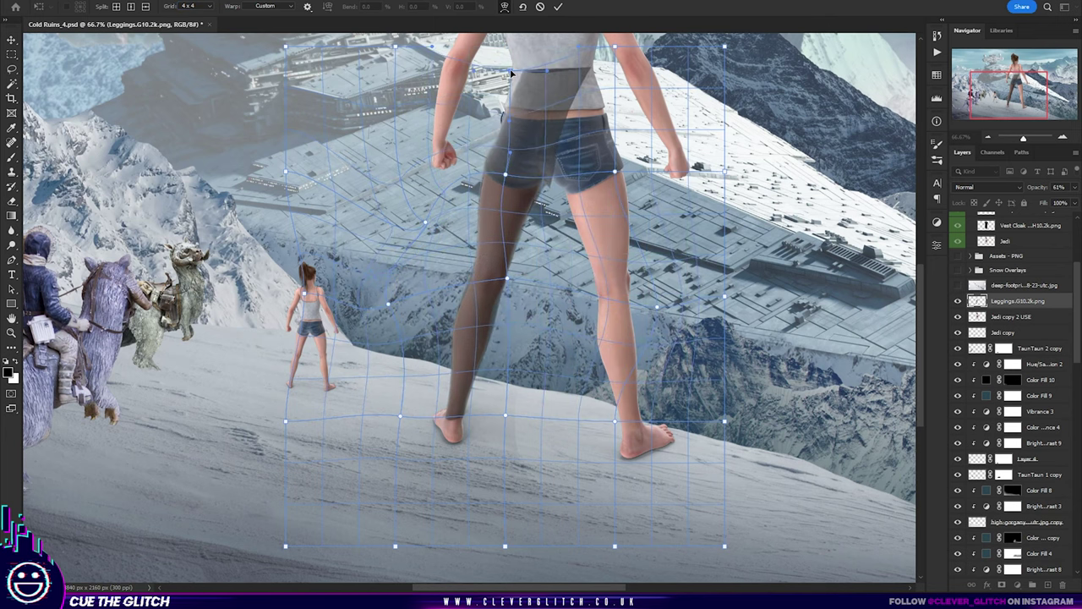
{"action": "key", "text": "Return"}
Step: Duplicate the leggings and rotate, scale and move the copy onto the right leg
{"action": "key", "text": "ctrl+j"}
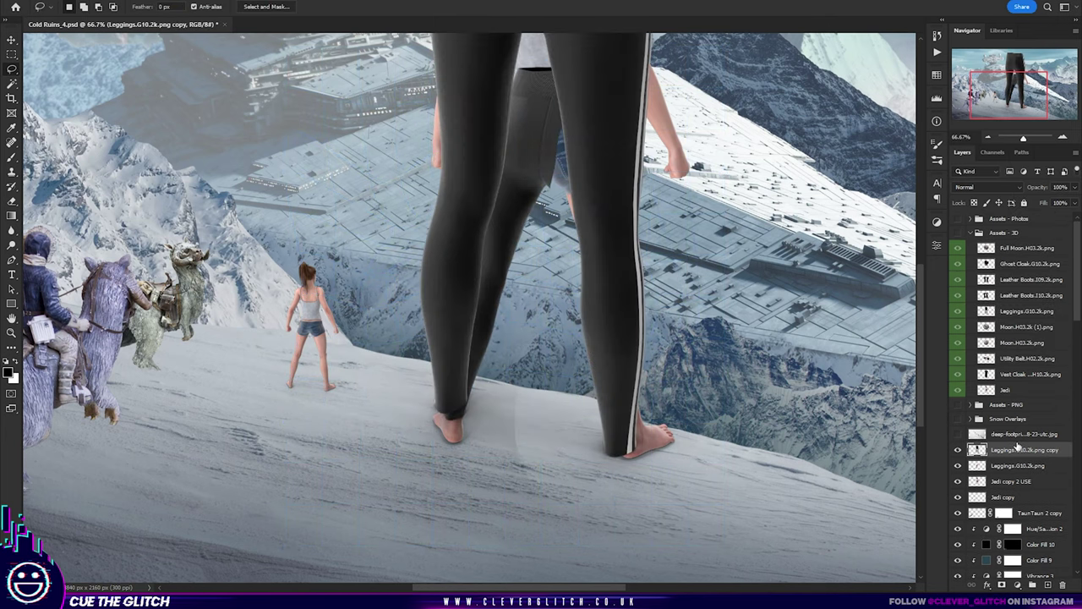
{"action": "key", "text": "ctrl+minus"}
{"action": "key", "text": "ctrl+t"}
{"action": "scroll", "coordinate": [574, 191], "scroll_direction": "up", "scroll_amount": 5, "text": "alt"}
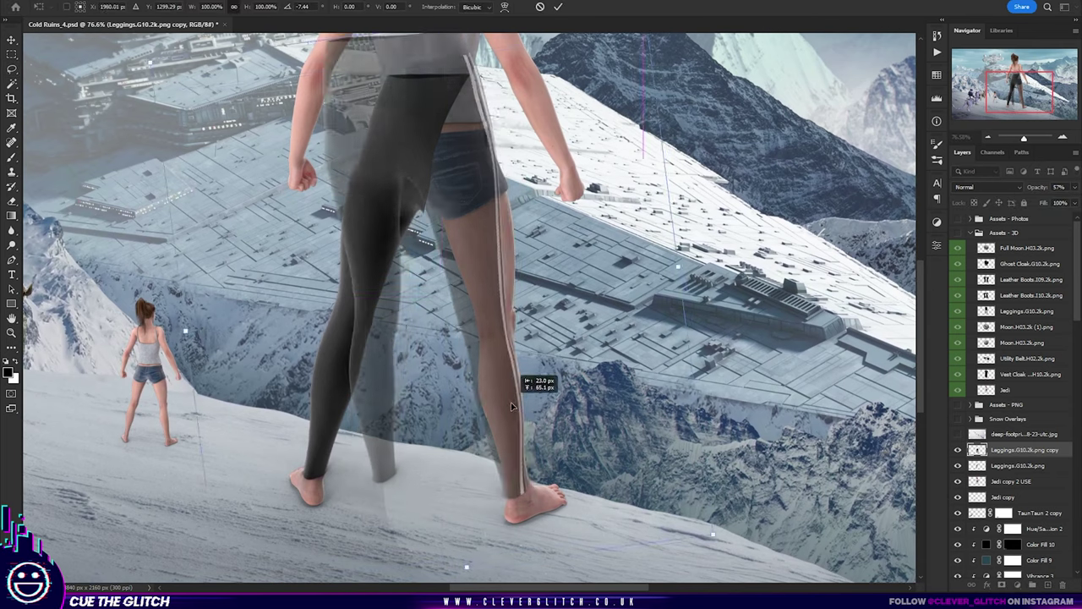
{"action": "left_click_drag", "start_coordinate": [541, 376], "coordinate": [687, 485]}
{"action": "left_click_drag", "start_coordinate": [381, 279], "coordinate": [498, 279]}
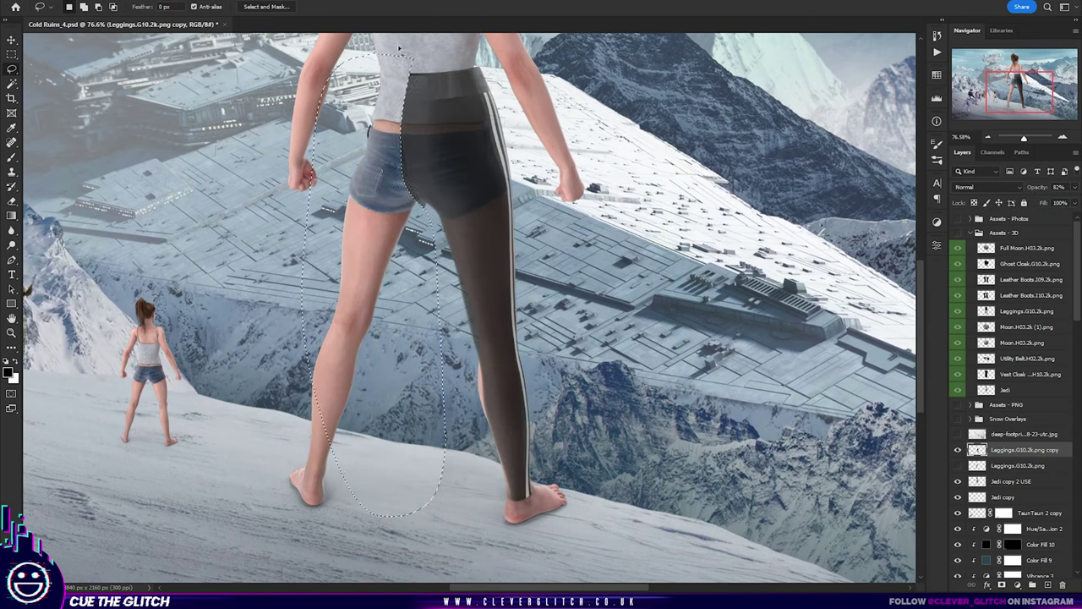
{"action": "key", "text": "Return"}
Step: Warp the right-leg leggings to conform to the right leg and hip
{"action": "left_click_drag", "start_coordinate": [1036, 187], "coordinate": [1054, 195]}
{"action": "key", "text": "ctrl+t"}
{"action": "left_click_drag", "start_coordinate": [470, 370], "coordinate": [497, 457]}
{"action": "mouse_move", "coordinate": [388, 331]}
{"action": "left_mouse_down"}
{"action": "mouse_move", "coordinate": [466, 306]}
{"action": "mouse_move", "coordinate": [462, 499]}
{"action": "left_mouse_up"}
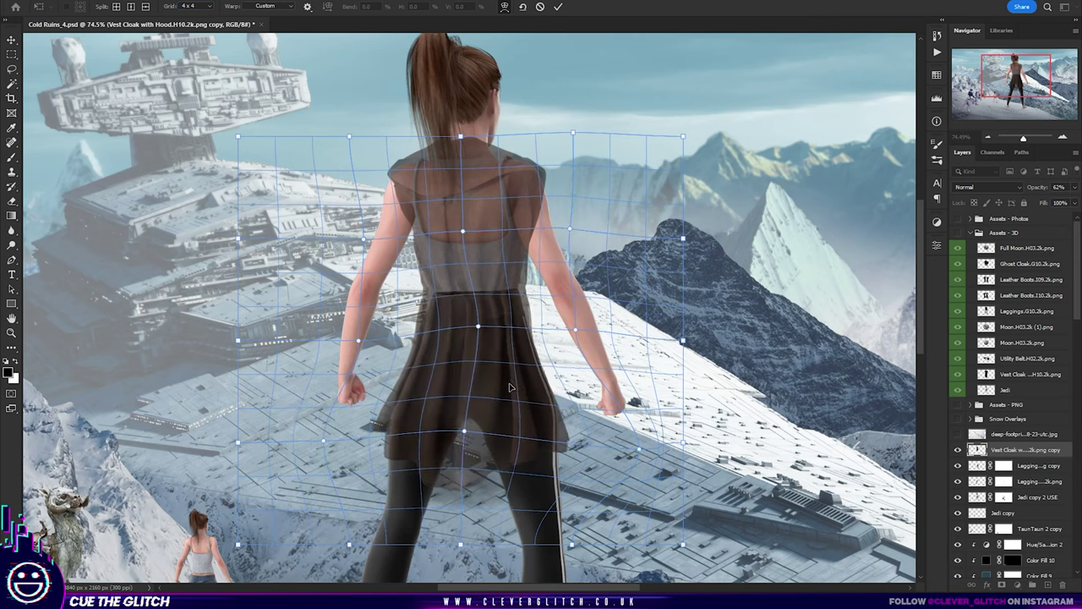
Step: Commit the cloak warp, then lower its opacity and re-warp it over the vest
{"action": "key", "text": "Return"}
{"action": "key", "text": "z"}
{"action": "key", "text": "0"}
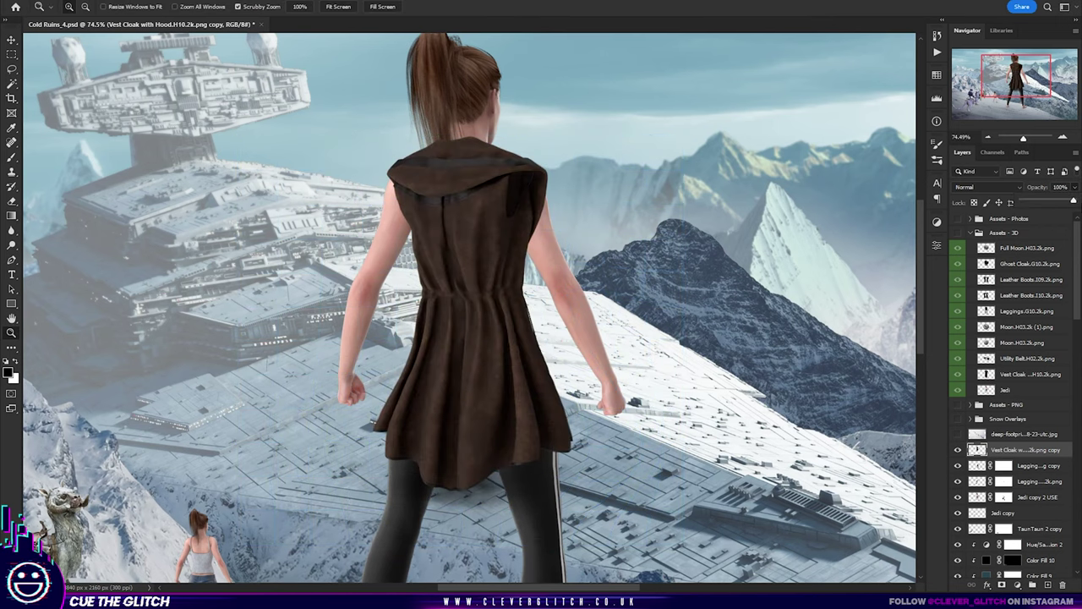
{"action": "key", "text": "4"}
{"action": "key", "text": "7"}
{"action": "key", "text": "ctrl+t"}
{"action": "key", "text": "Return"}
Step: Restore the cloak to full opacity and bend it into ragged strips below the vest
{"action": "key", "text": "0"}
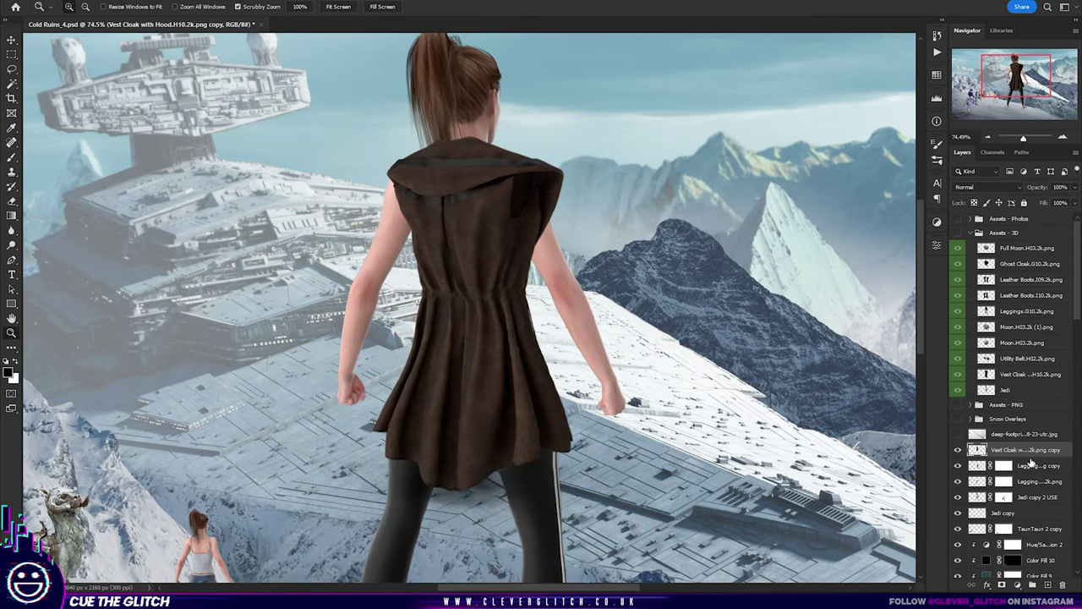
{"action": "key", "text": "6"}
{"action": "key", "text": "8"}
{"action": "scroll", "coordinate": [491, 168], "scroll_direction": "up", "scroll_amount": 3}
{"action": "key", "text": "b"}
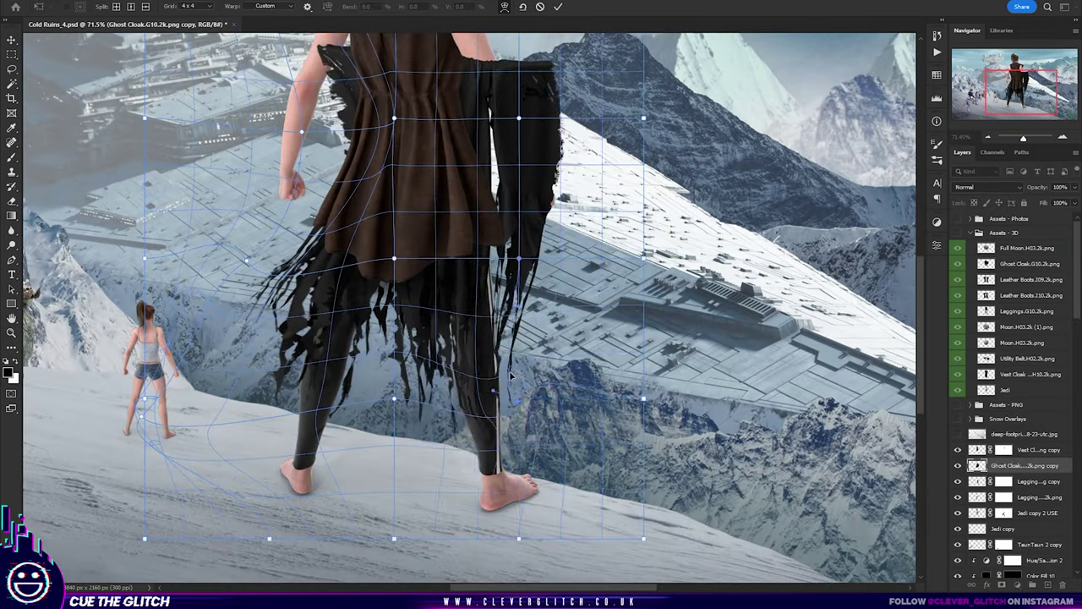
{"action": "left_click_drag", "start_coordinate": [473, 254], "coordinate": [503, 216]}
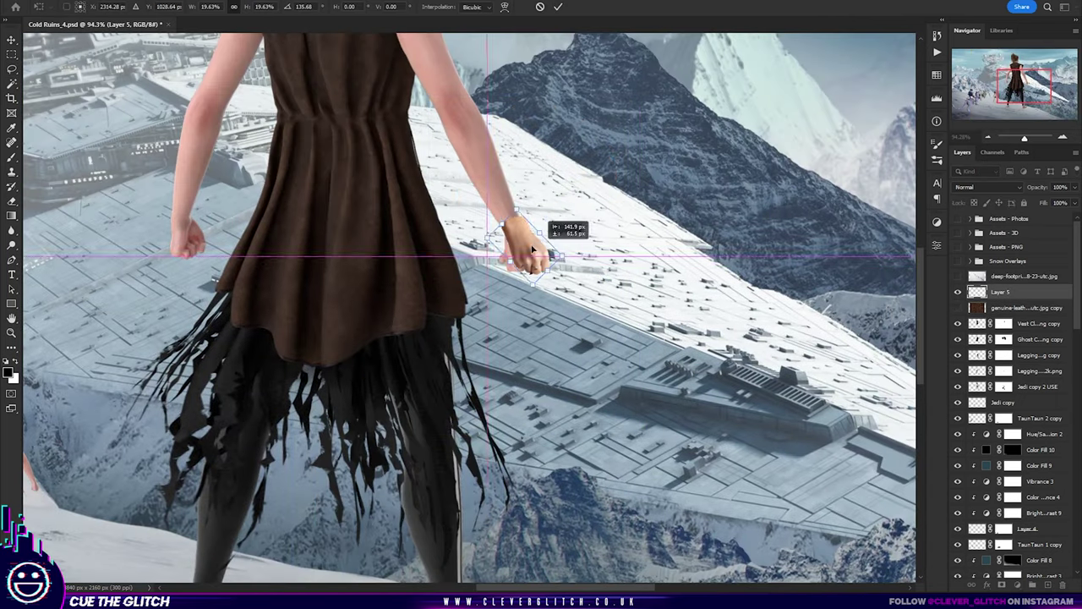
Step: Shrink and warp the copied fist onto the wrist, brightening it to match the arm
{"action": "left_click_drag", "start_coordinate": [546, 218], "coordinate": [532, 271]}
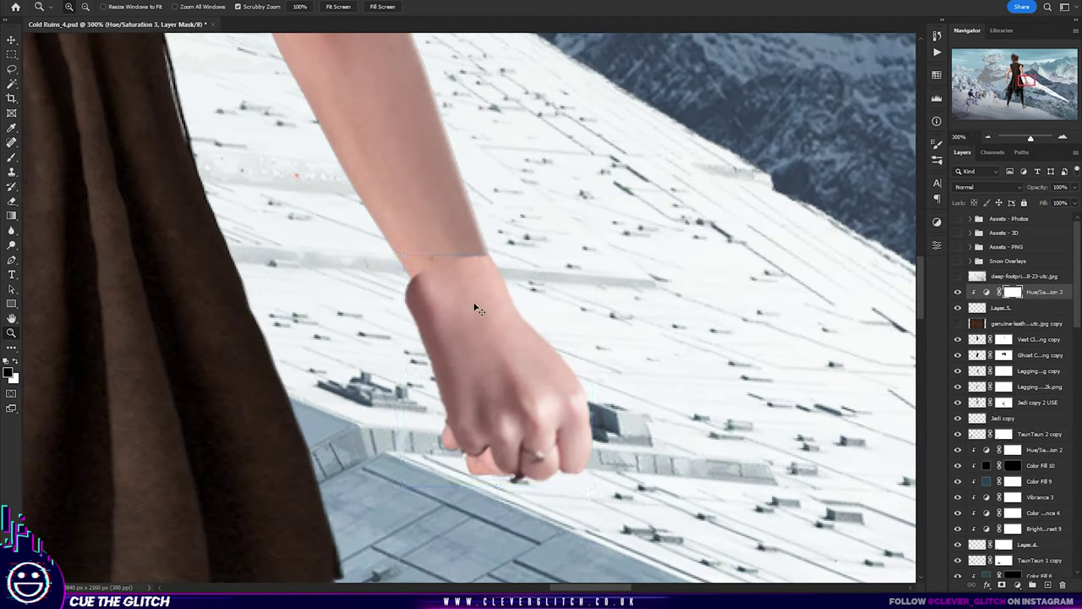
{"action": "left_click_drag", "start_coordinate": [437, 295], "coordinate": [444, 295]}
{"action": "key", "text": "Return"}
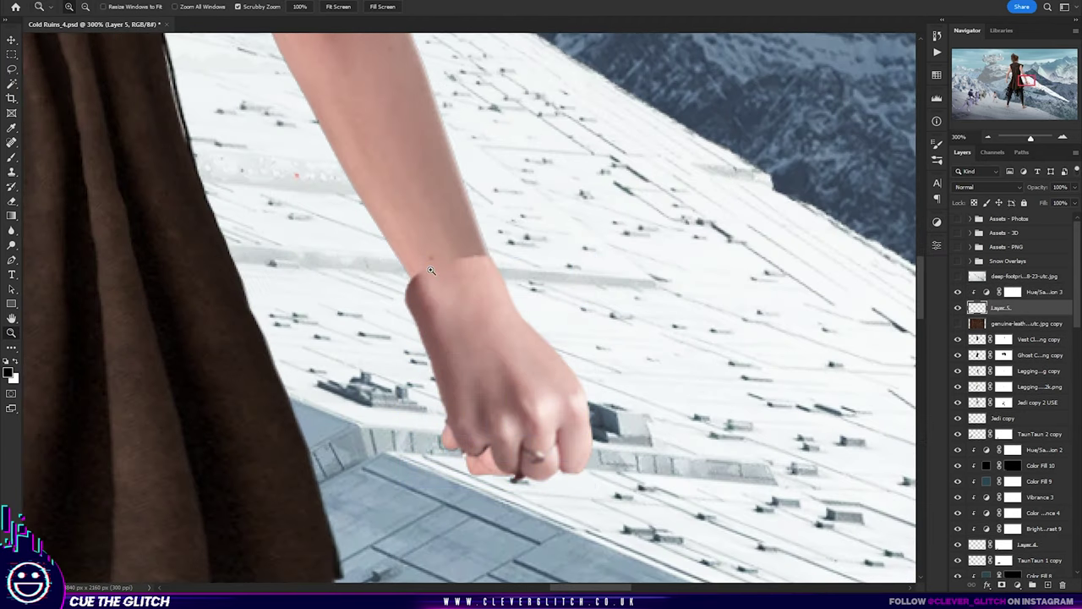
{"action": "key", "text": "ctrl+t"}
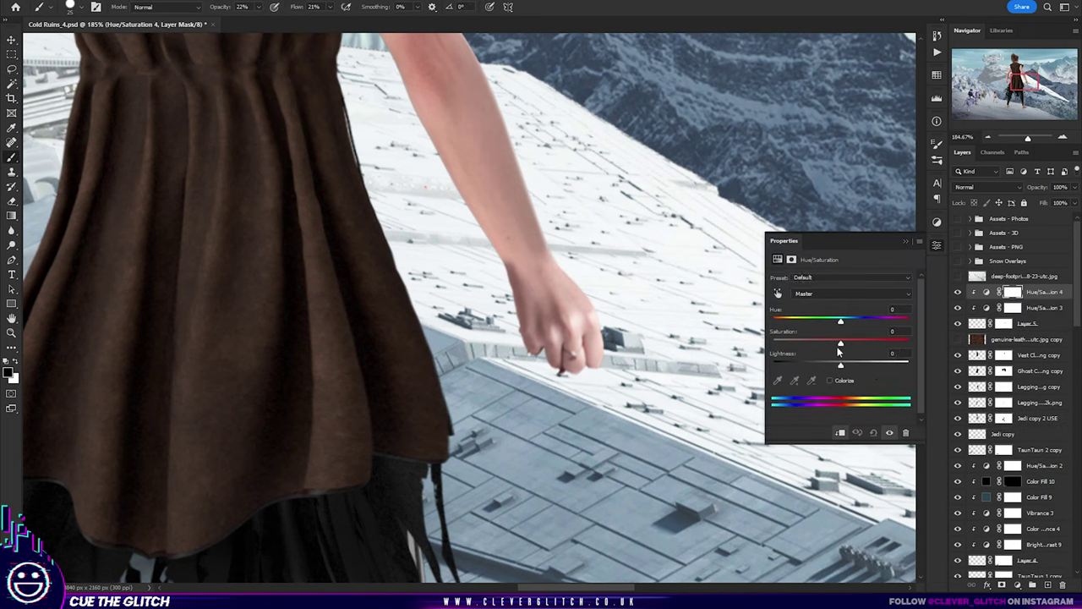
{"action": "left_click_drag", "start_coordinate": [867, 345], "coordinate": [880, 345]}
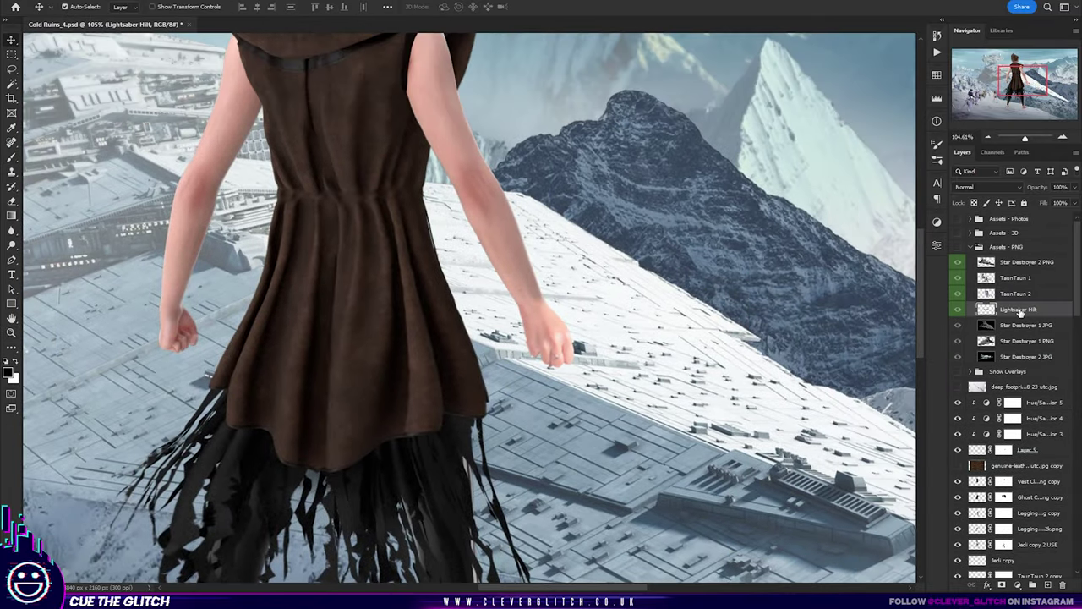
Step: Move the hand adjustment layers below the leggings and clip the leather texture to the Jedi
{"action": "right_click", "coordinate": [612, 284]}
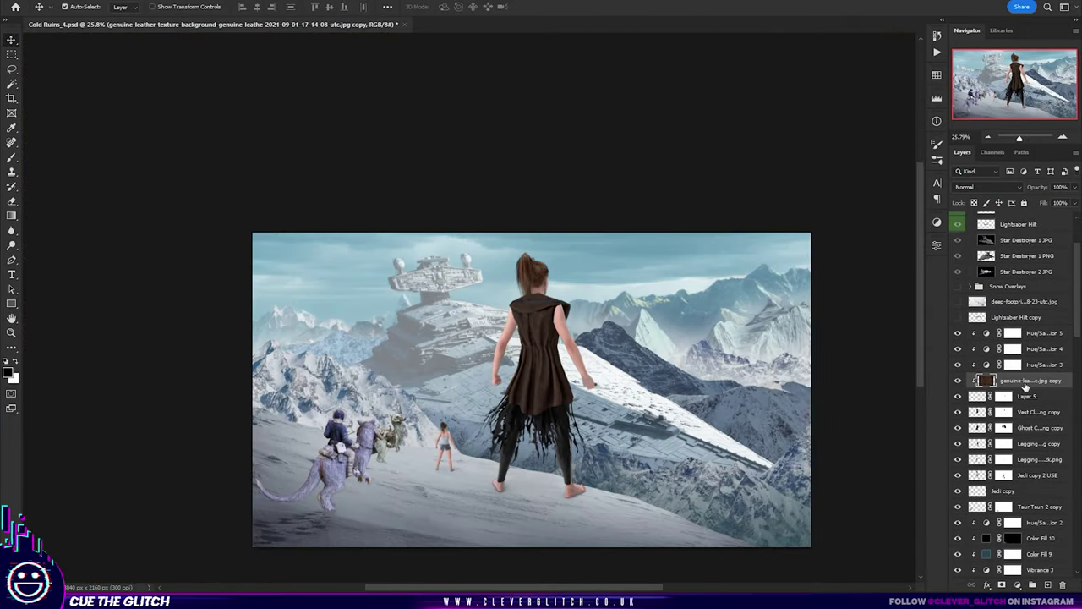
{"action": "left_click_drag", "start_coordinate": [1025, 386], "coordinate": [1010, 467]}
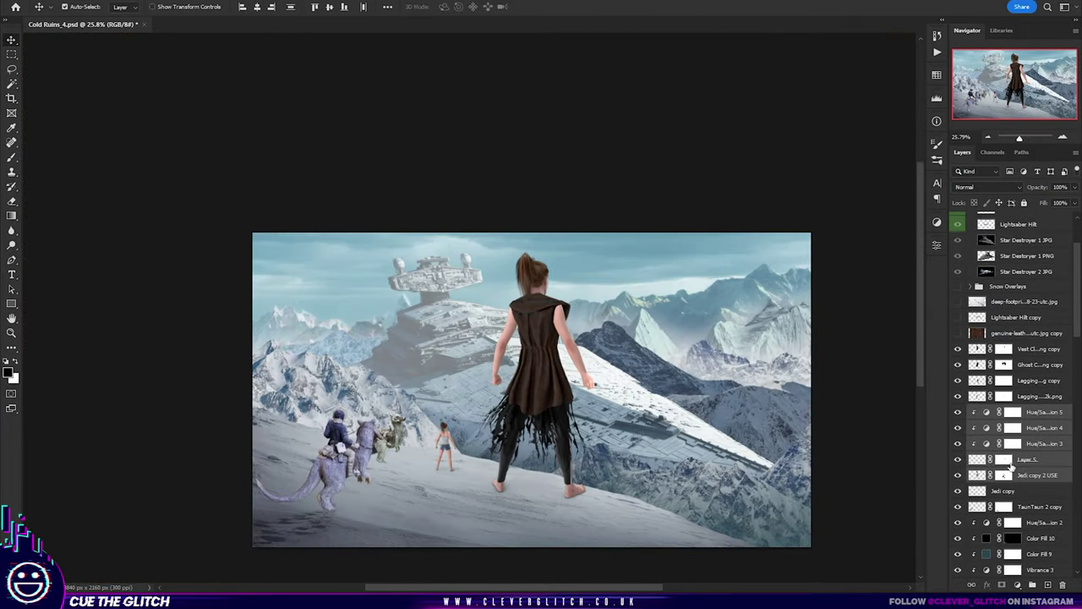
{"action": "key", "text": "ctrl+alt+g"}
{"action": "key", "text": "ctrl+t"}
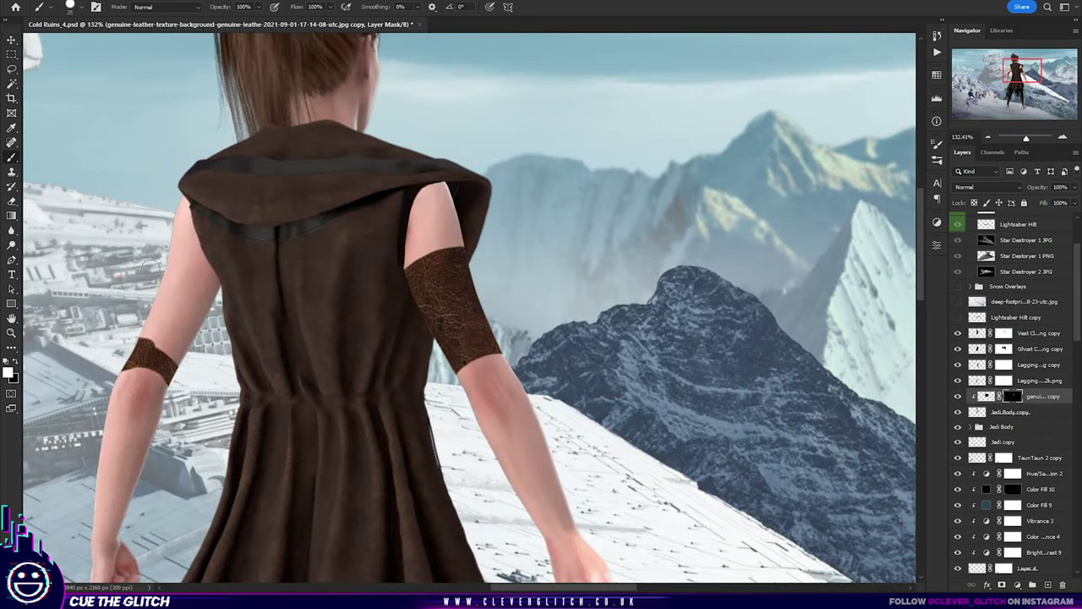
Step: Paint the leather texture's mask onto both forearms between the armbands
{"action": "scroll", "coordinate": [536, 255], "scroll_direction": "down", "scroll_amount": 5}
{"action": "left_click_drag", "start_coordinate": [444, 259], "coordinate": [494, 349]}
{"action": "scroll", "coordinate": [335, 228], "scroll_direction": "left", "scroll_amount": 5}
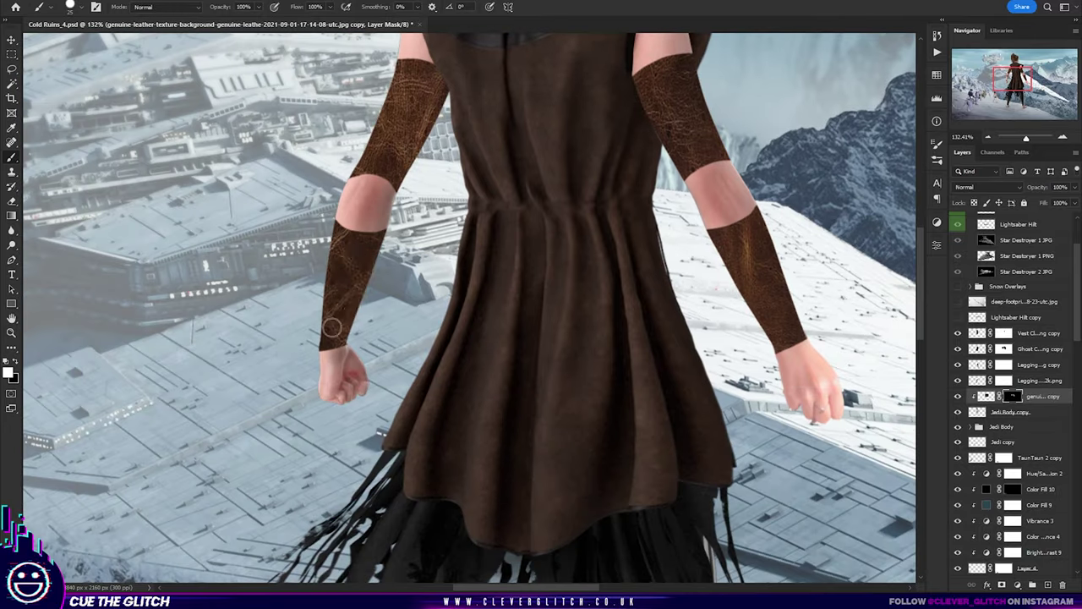
{"action": "scroll", "coordinate": [331, 327], "scroll_direction": "right", "scroll_amount": 6}
{"action": "scroll", "coordinate": [320, 409], "scroll_direction": "up", "scroll_amount": 2}
{"action": "scroll", "coordinate": [321, 409], "scroll_direction": "left", "scroll_amount": 4}
{"action": "scroll", "coordinate": [313, 419], "scroll_direction": "left", "scroll_amount": 1}
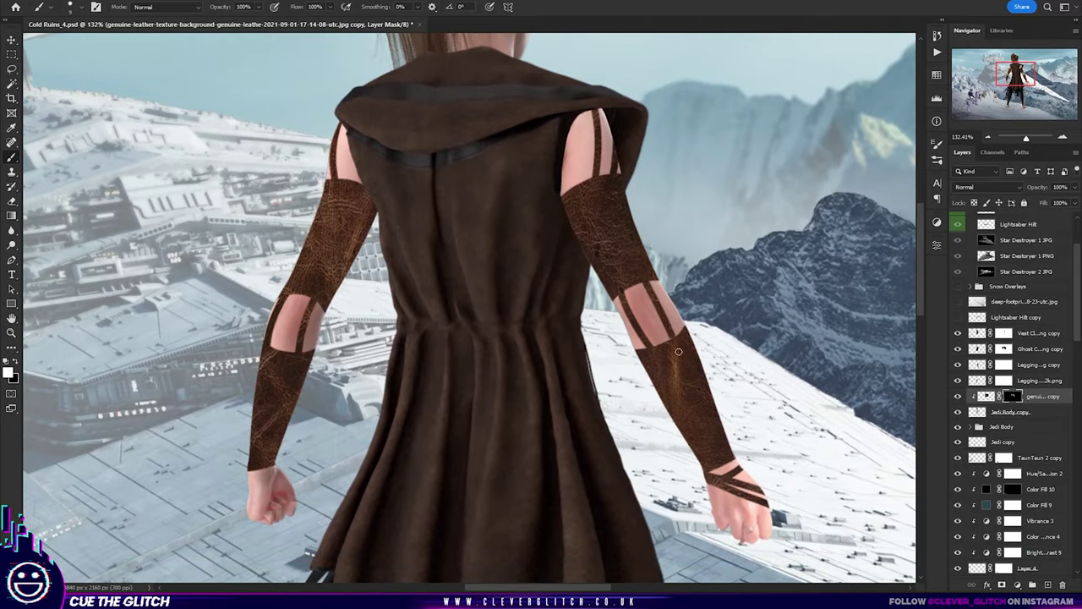
{"action": "scroll", "coordinate": [304, 431], "scroll_direction": "left", "scroll_amount": 1}
{"action": "scroll", "coordinate": [426, 407], "scroll_direction": "down", "scroll_amount": 5}
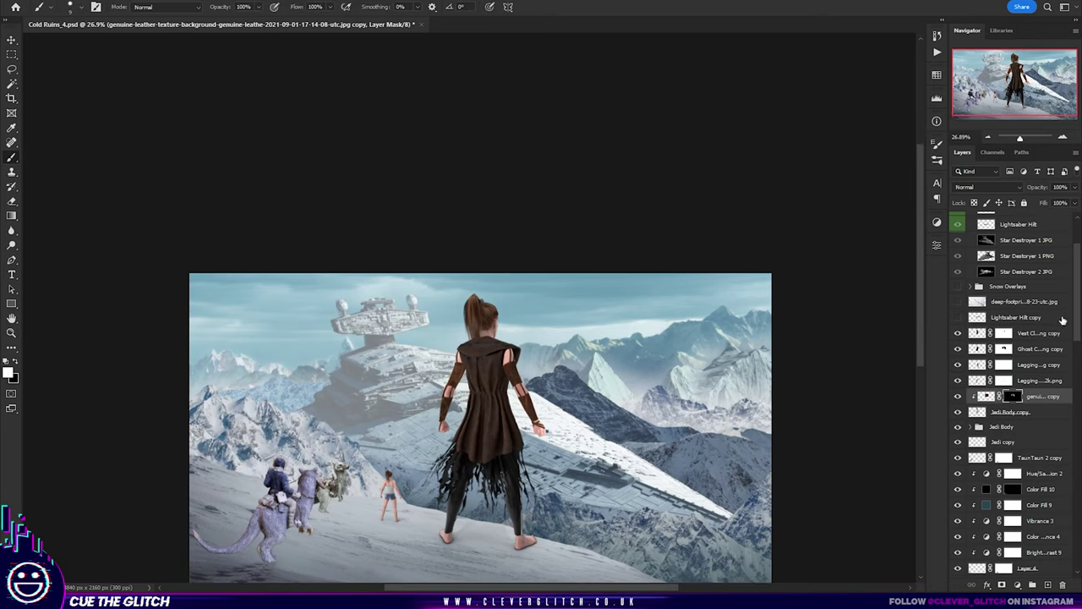
{"action": "left_click", "coordinate": [971, 233]}
{"action": "left_click", "coordinate": [973, 233]}
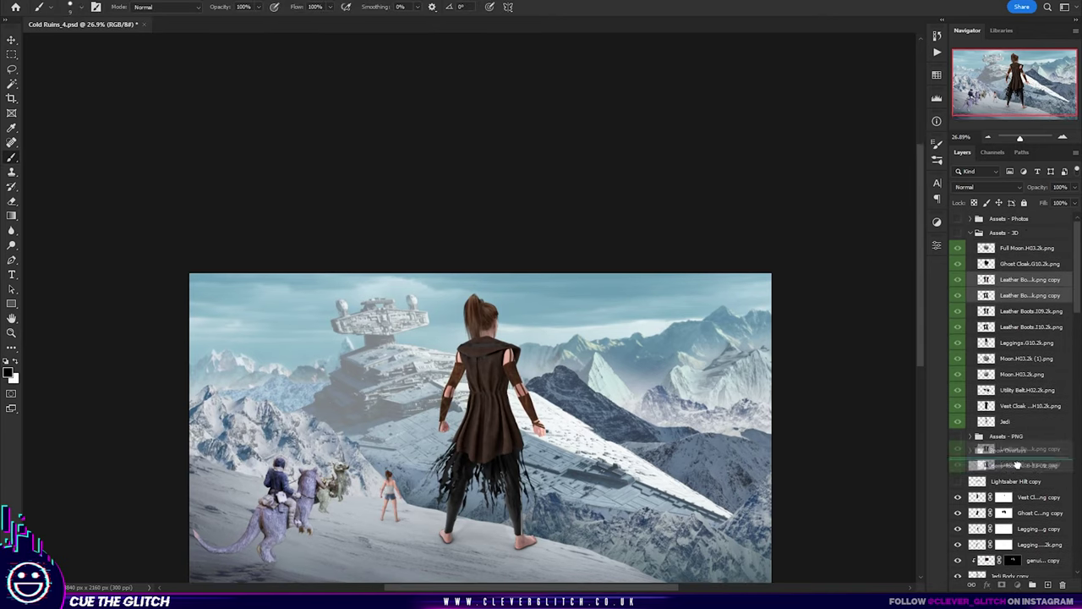
Step: Quick Select the left boot and scale it to 34% onto the Jedi's leg
{"action": "left_click_drag", "start_coordinate": [1017, 464], "coordinate": [1017, 466]}
{"action": "left_click", "coordinate": [12, 69]}
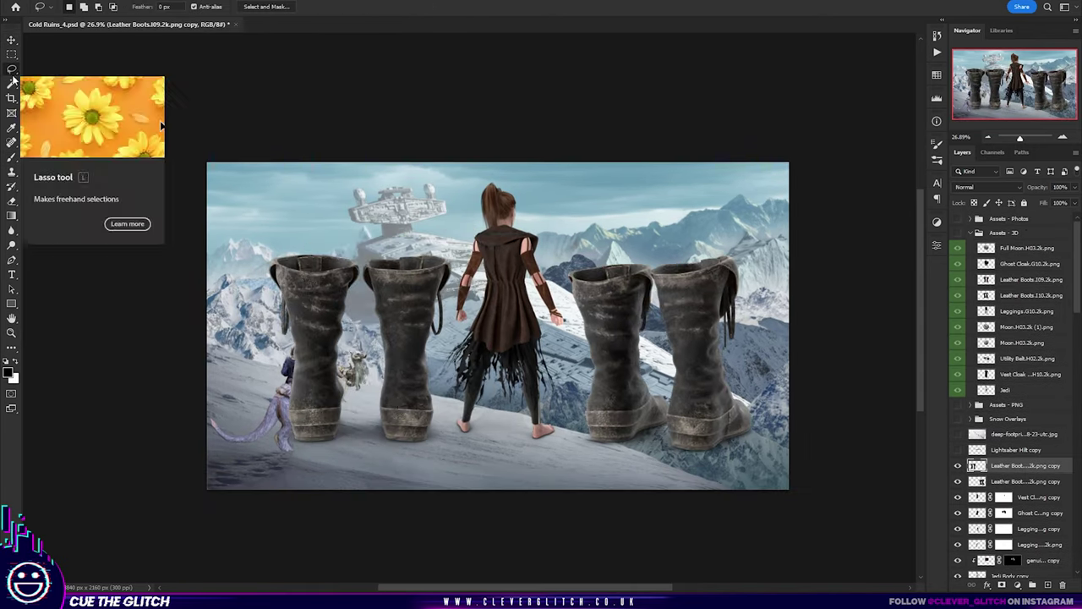
{"action": "left_click", "coordinate": [11, 83]}
{"action": "left_click_drag", "start_coordinate": [312, 304], "coordinate": [322, 389]}
{"action": "scroll", "coordinate": [350, 359], "scroll_direction": "up", "scroll_amount": 3}
{"action": "scroll", "coordinate": [350, 360], "scroll_direction": "down", "scroll_amount": 2}
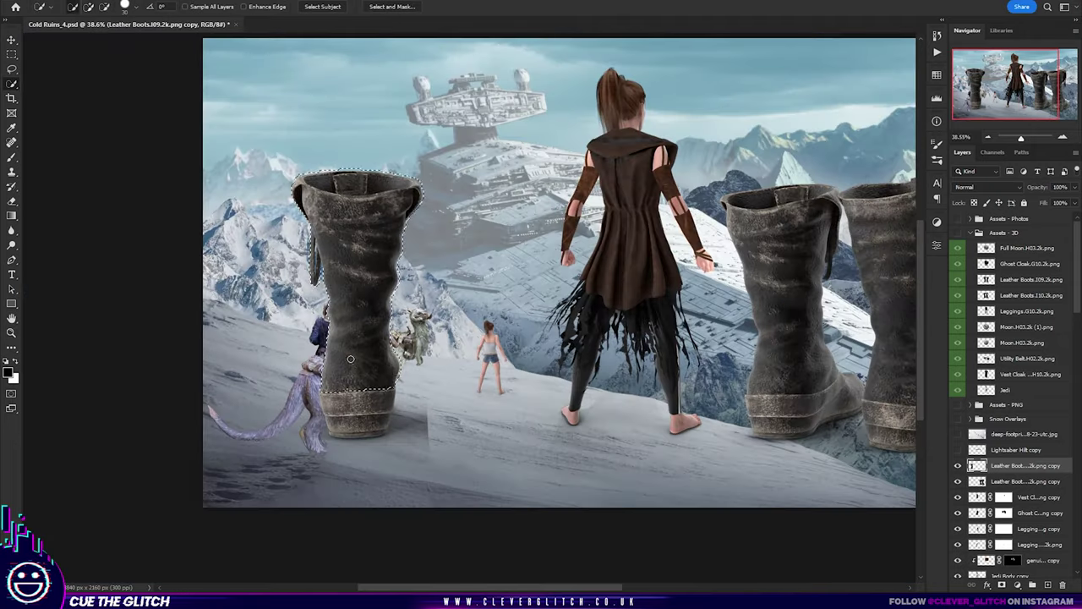
{"action": "key", "text": "ctrl+t"}
{"action": "left_click_drag", "start_coordinate": [397, 372], "coordinate": [476, 395]}
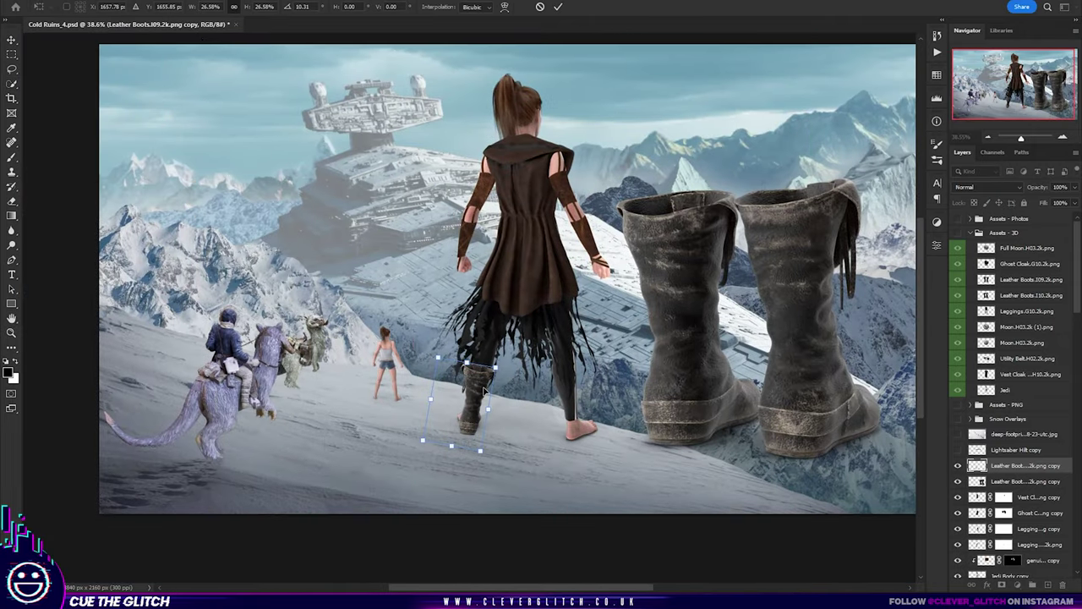
{"action": "key", "text": "Return"}
Step: Place the boot layer above the leggings and check the bare legs underneath
{"action": "scroll", "coordinate": [522, 403], "scroll_direction": "up", "scroll_amount": 5}
{"action": "scroll", "coordinate": [1030, 338], "scroll_direction": "down", "scroll_amount": 3}
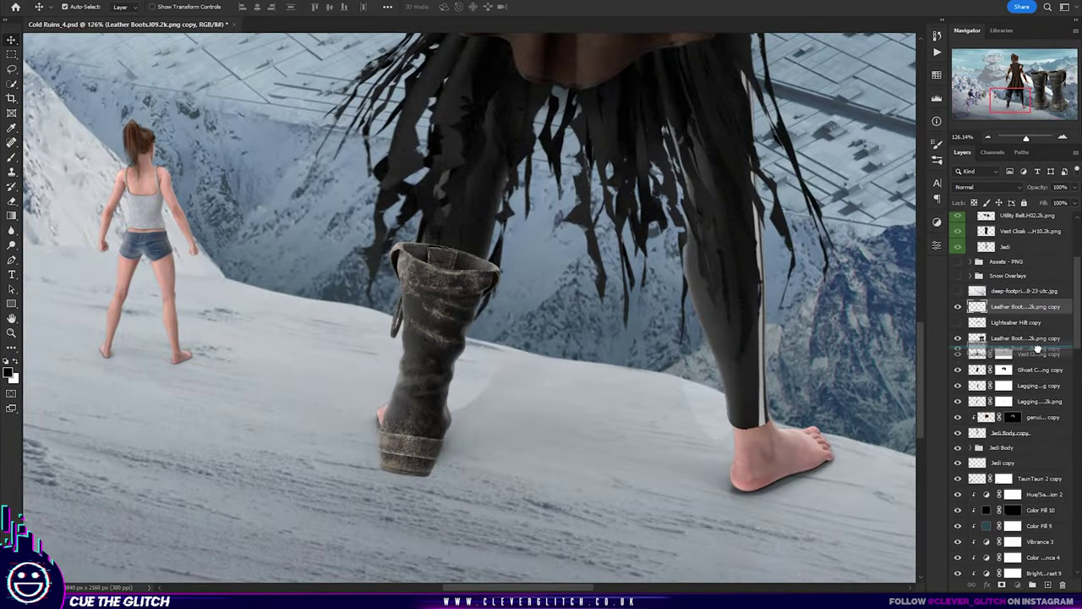
{"action": "mouse_move", "coordinate": [1033, 412]}
{"action": "left_mouse_down"}
{"action": "mouse_move", "coordinate": [954, 355]}
{"action": "mouse_move", "coordinate": [958, 416]}
{"action": "left_mouse_up"}
{"action": "left_click", "coordinate": [977, 432], "text": "ctrl"}
{"action": "key", "text": "ctrl+0"}
{"action": "key", "text": "w"}
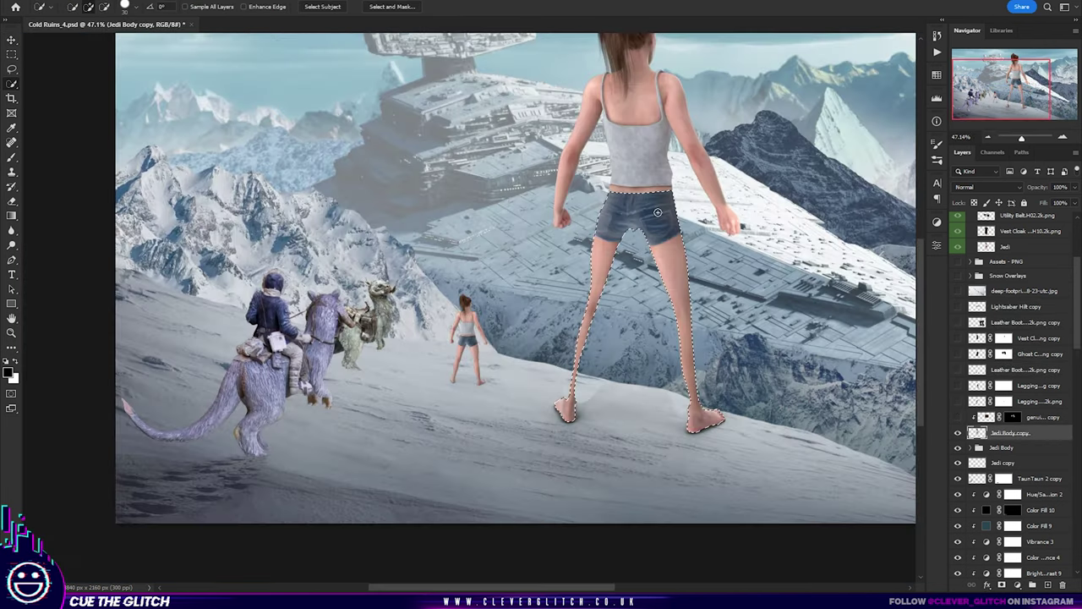
{"action": "scroll", "coordinate": [636, 76], "scroll_direction": "up", "scroll_amount": 2}
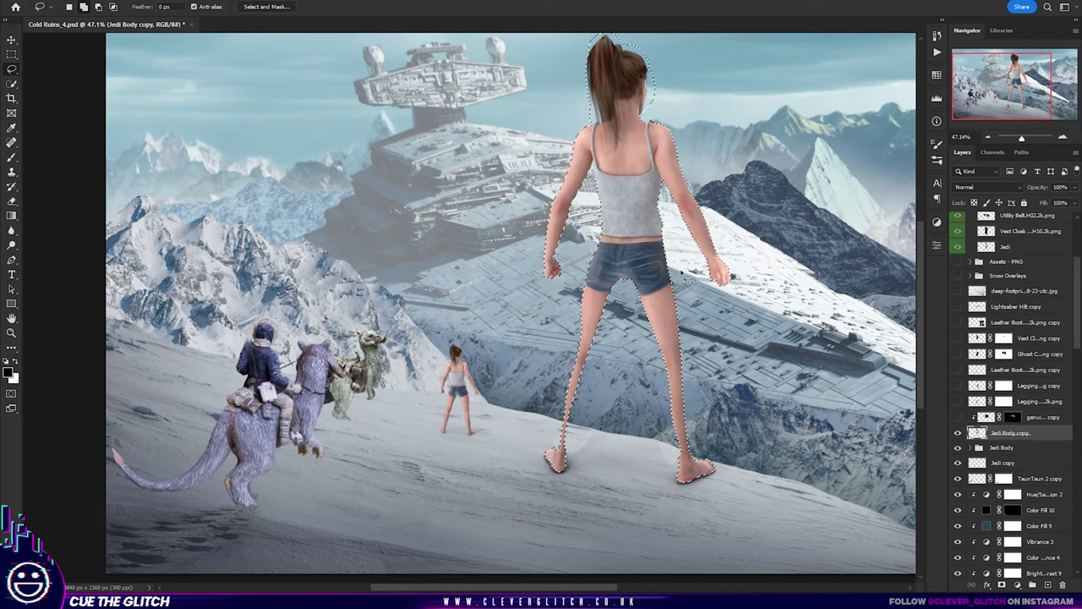
{"action": "key", "text": "ctrl+d"}
{"action": "key", "text": "m"}
Step: Lasso-mask the heel poking through the boot and warp the boot top around the calf
{"action": "left_click_drag", "start_coordinate": [957, 322], "coordinate": [957, 417]}
{"action": "scroll", "coordinate": [559, 421], "scroll_direction": "up", "scroll_amount": 5}
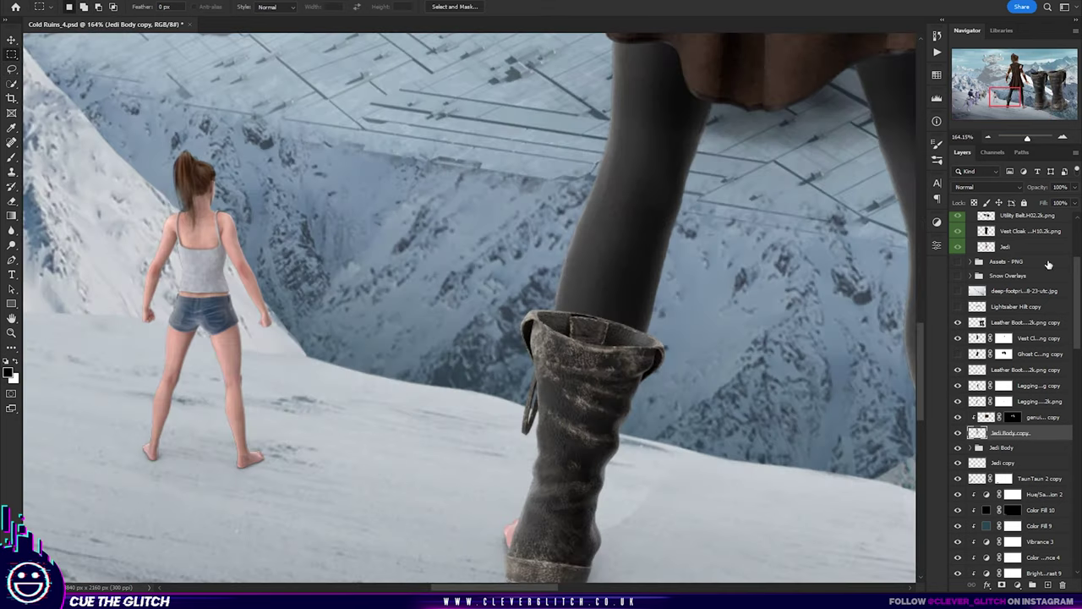
{"action": "scroll", "coordinate": [598, 479], "scroll_direction": "up", "scroll_amount": 2}
{"action": "key", "text": "l"}
{"action": "left_click_drag", "start_coordinate": [510, 442], "coordinate": [508, 441]}
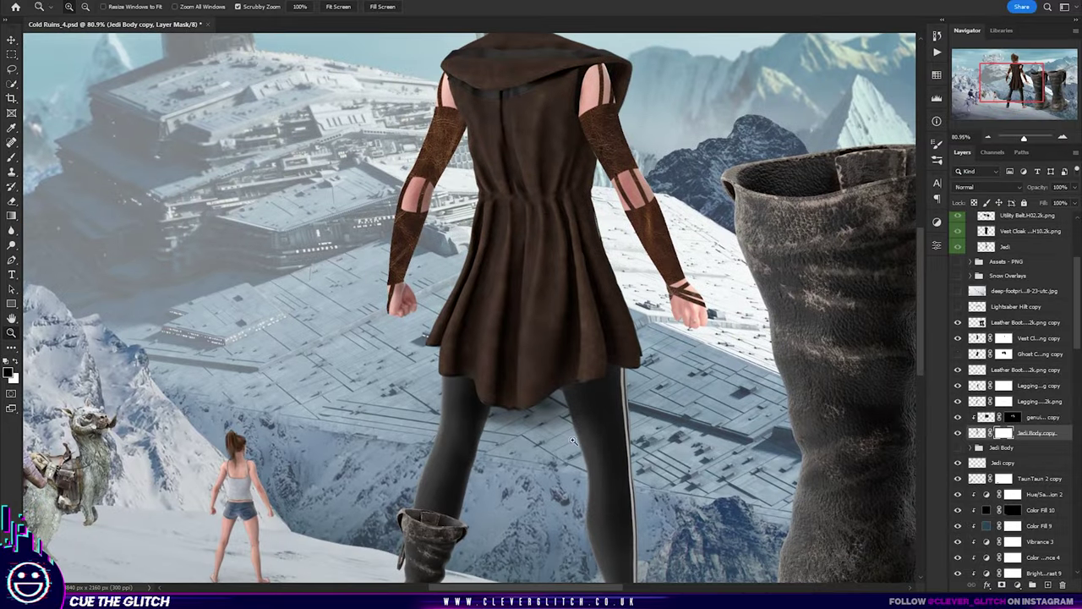
{"action": "left_click_drag", "start_coordinate": [264, 342], "coordinate": [409, 359]}
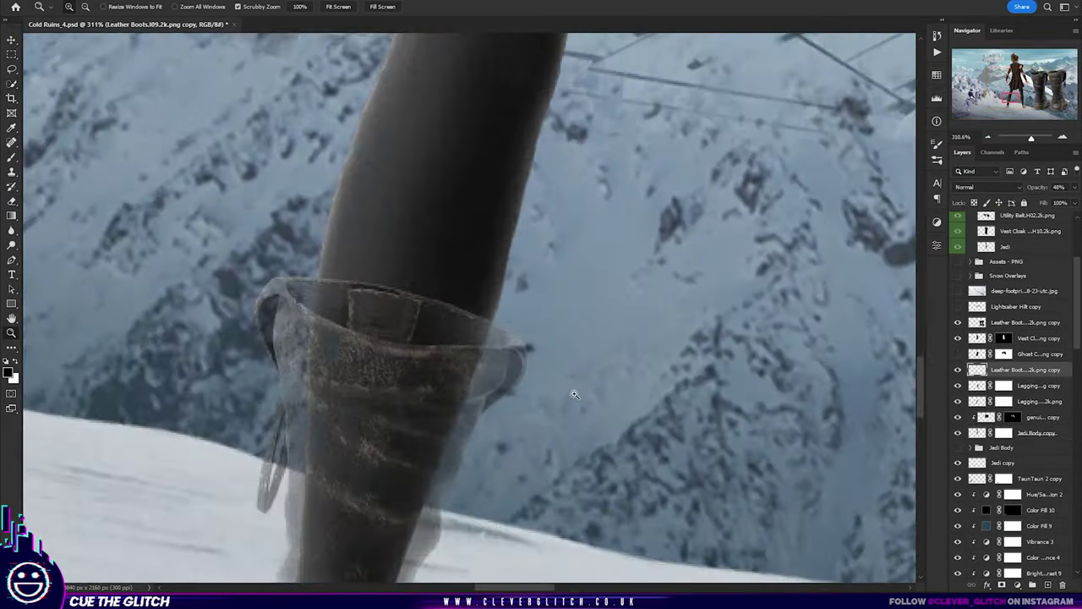
{"action": "left_click_drag", "start_coordinate": [552, 439], "coordinate": [557, 247]}
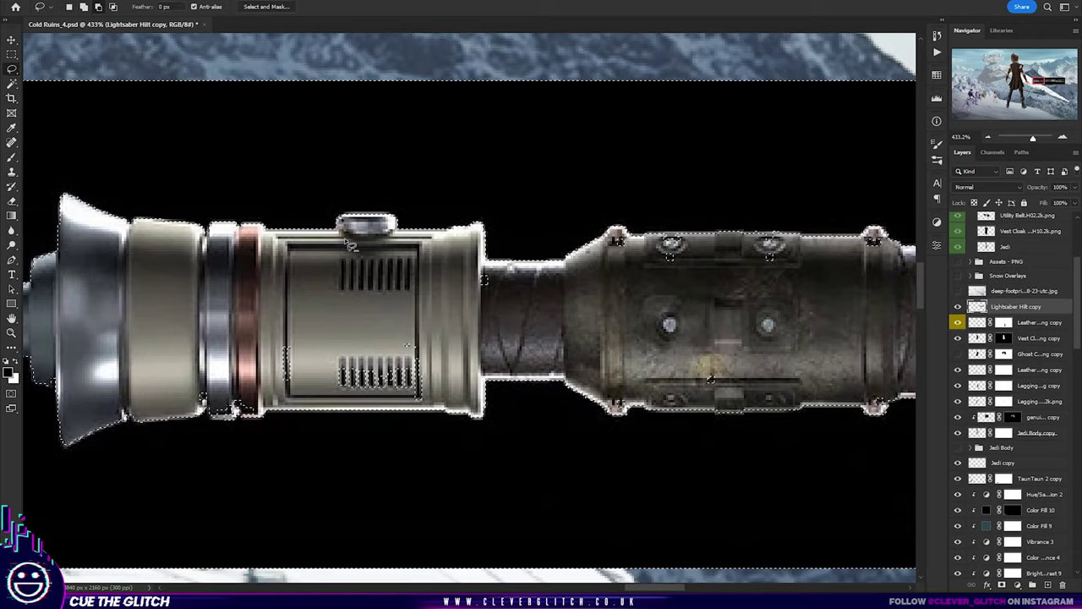
Step: Mask the Lightsaber Hilt copy so the Jedi's fingers wrap over the hilt
{"action": "left_click_drag", "start_coordinate": [711, 379], "coordinate": [313, 328]}
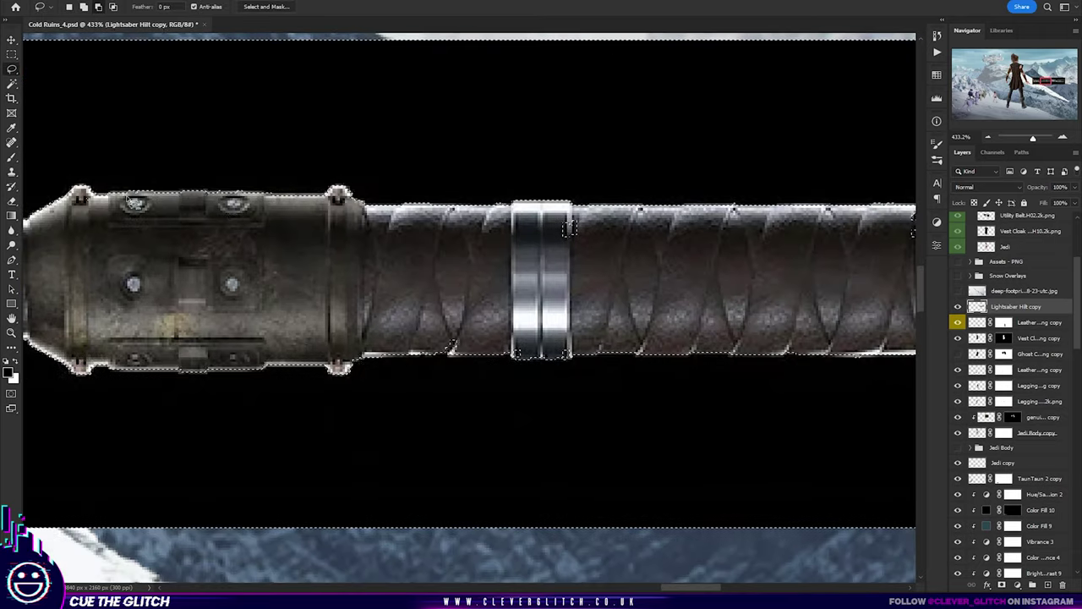
{"action": "scroll", "coordinate": [514, 321], "scroll_direction": "right", "scroll_amount": 5}
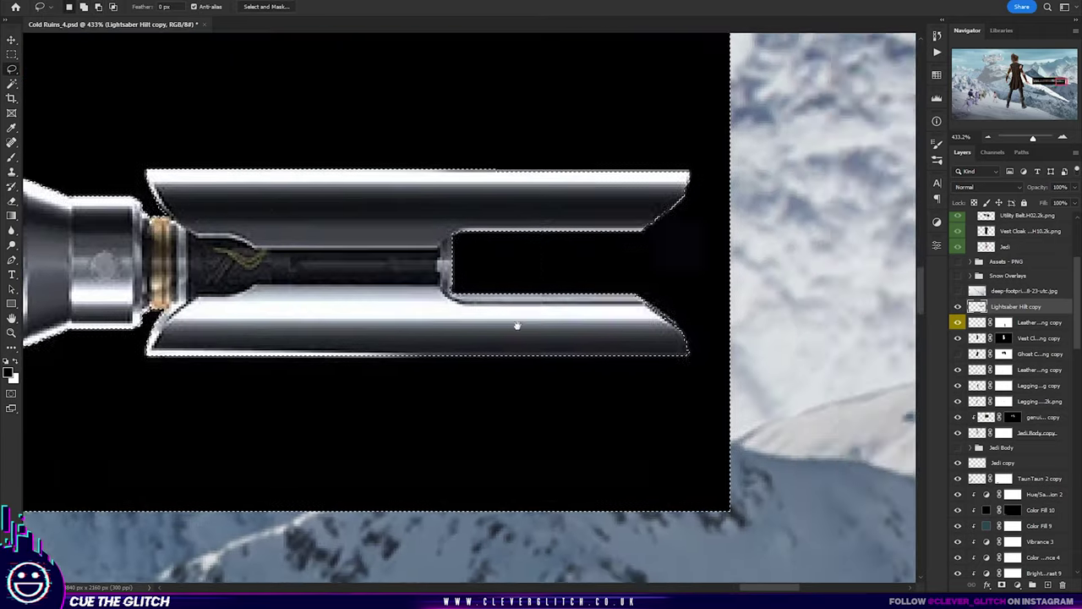
{"action": "scroll", "coordinate": [409, 369], "scroll_direction": "down", "scroll_amount": 5}
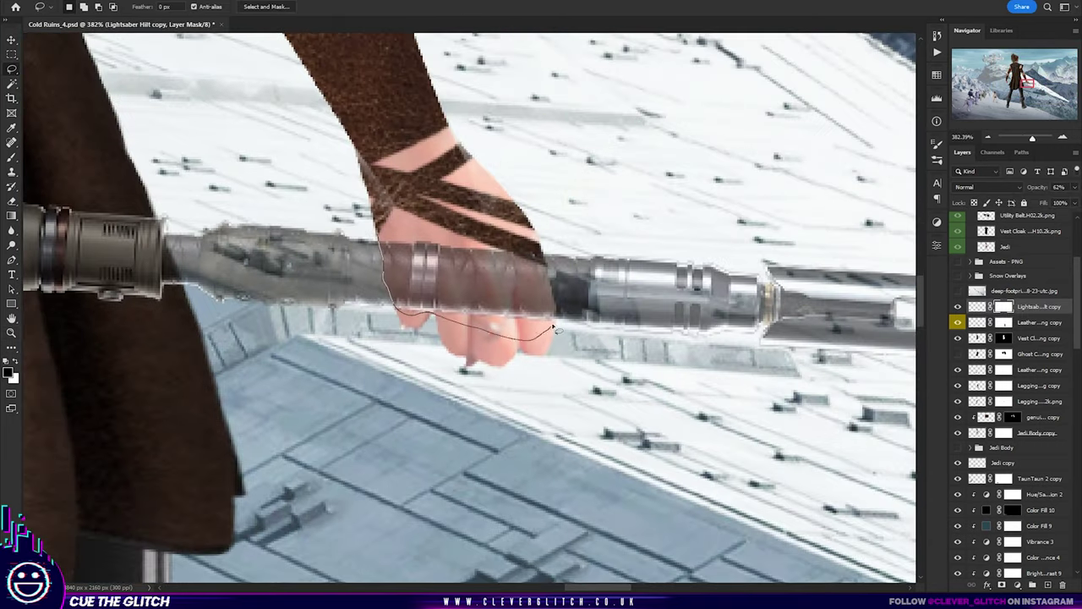
{"action": "left_click_drag", "start_coordinate": [554, 328], "coordinate": [493, 309]}
{"action": "scroll", "coordinate": [558, 409], "scroll_direction": "down", "scroll_amount": 10}
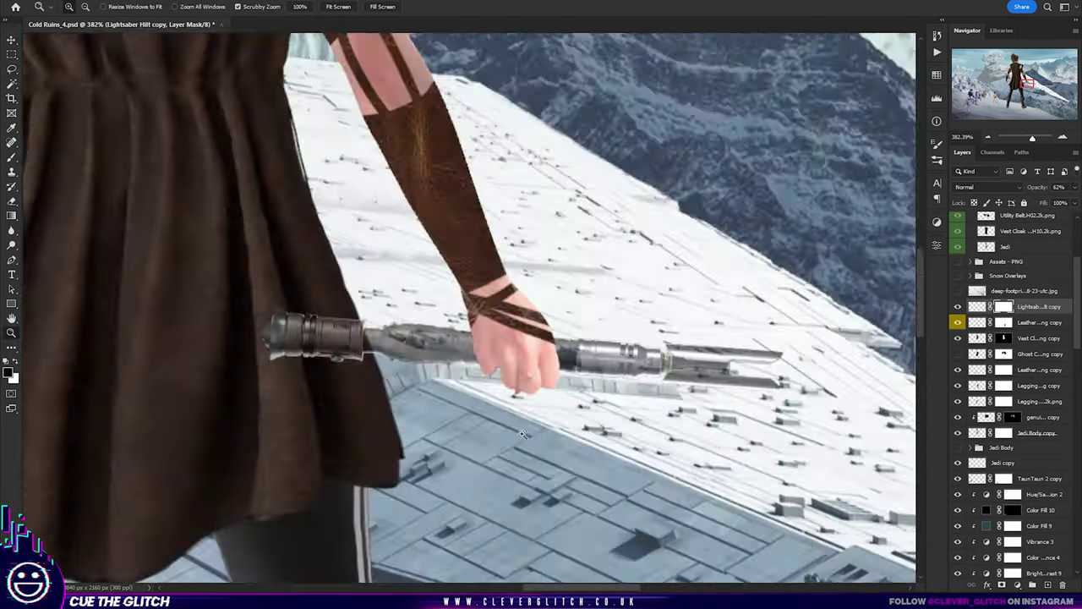
Step: Draw a thin white blade bar below the hilt, angled to it, with a red outer glow
{"action": "left_click", "coordinate": [126, 7]}
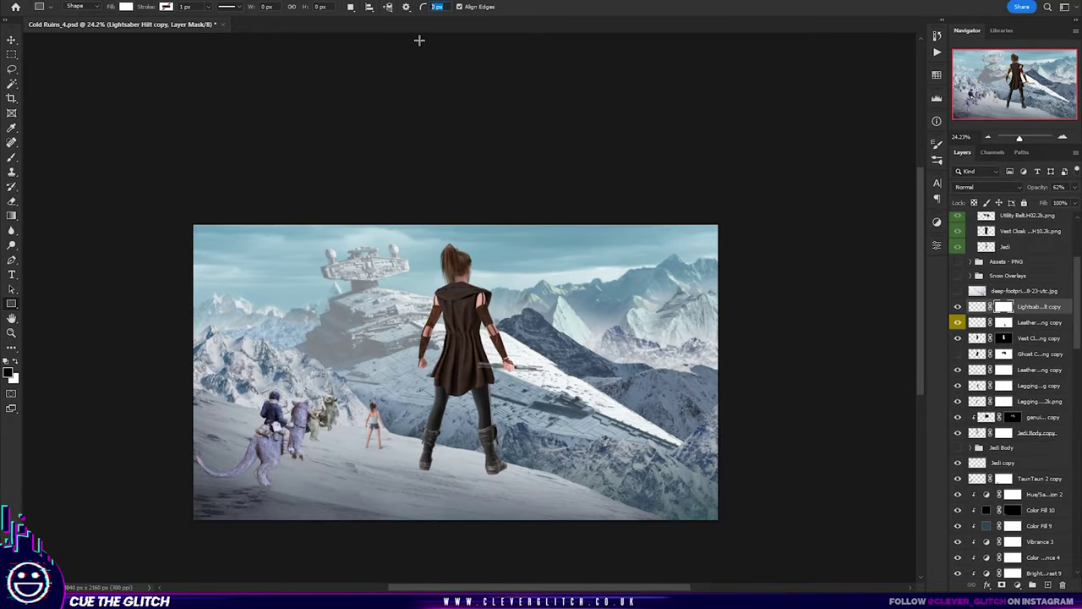
{"action": "type", "text": "20"}
{"action": "left_click_drag", "start_coordinate": [640, 318], "coordinate": [640, 318]}
{"action": "scroll", "coordinate": [338, 295], "scroll_direction": "up", "scroll_amount": 3}
{"action": "key", "text": "ctrl+t"}
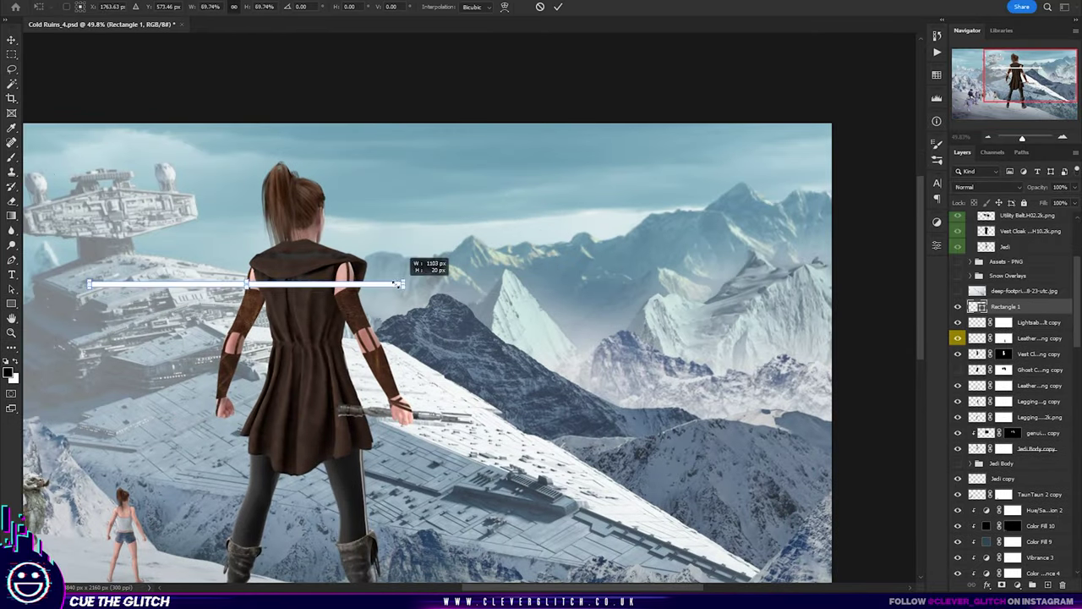
{"action": "left_click_drag", "start_coordinate": [1019, 306], "coordinate": [1019, 331]}
{"action": "double_click", "coordinate": [1036, 322]}
{"action": "left_click", "coordinate": [348, 282]}
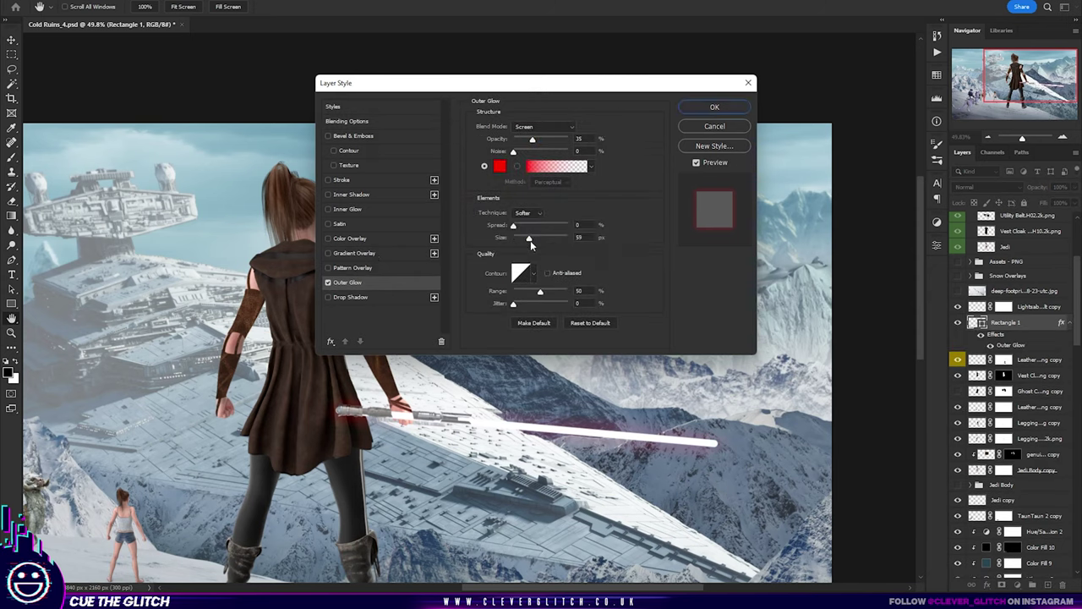
{"action": "left_click", "coordinate": [713, 108]}
{"action": "scroll", "coordinate": [592, 431], "scroll_direction": "up", "scroll_amount": 1}
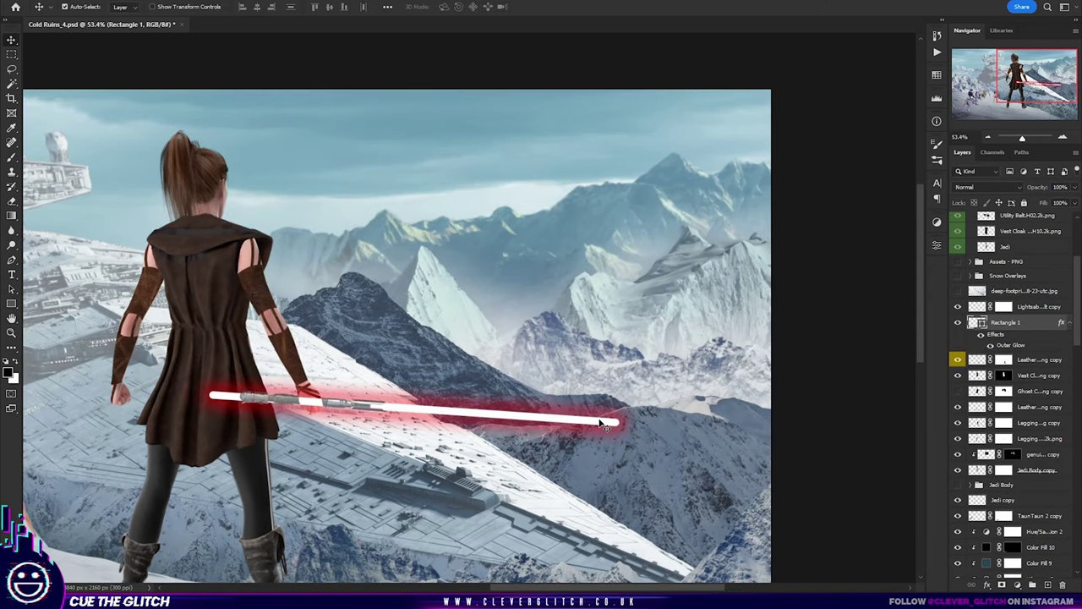
Step: Hide the blade's red outer glow and scale the Jedi figure down slightly
{"action": "left_click", "coordinate": [990, 345]}
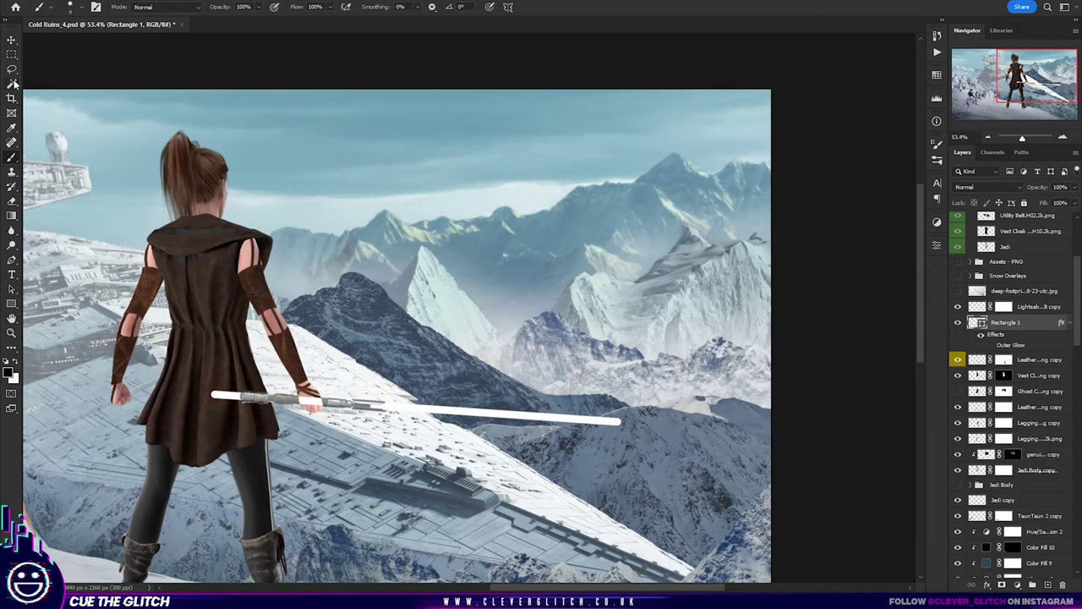
{"action": "key", "text": "l"}
{"action": "key", "text": "Return"}
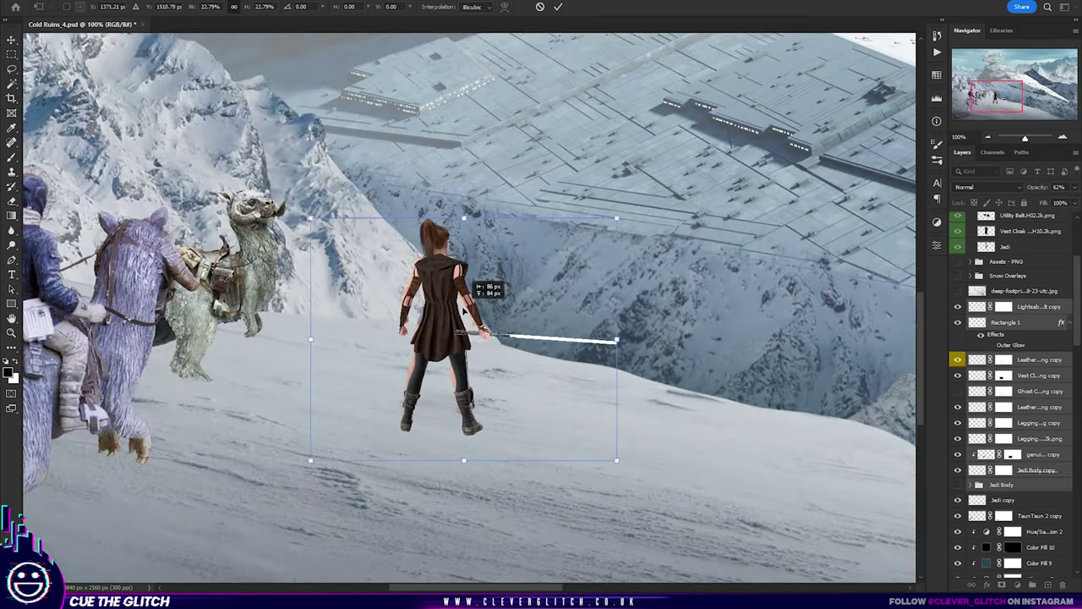
{"action": "left_click_drag", "start_coordinate": [464, 309], "coordinate": [504, 382]}
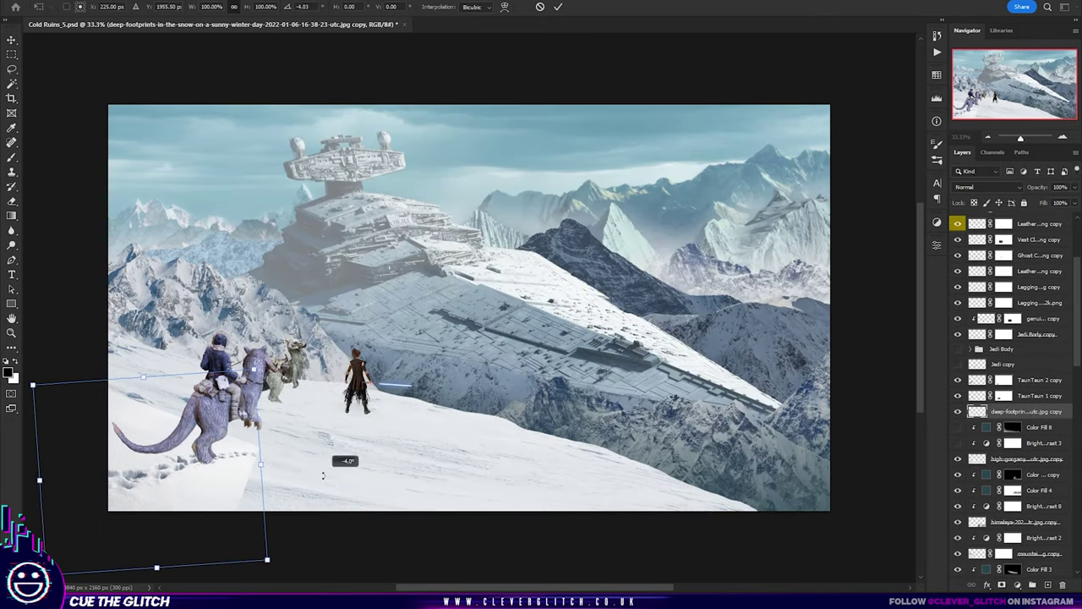
Step: Enlarge the footprints photo over the slope and blend it in with a soft-brush mask
{"action": "left_click_drag", "start_coordinate": [211, 478], "coordinate": [459, 442]}
{"action": "key", "text": "Return"}
{"action": "scroll", "coordinate": [450, 374], "scroll_direction": "up", "scroll_amount": 5}
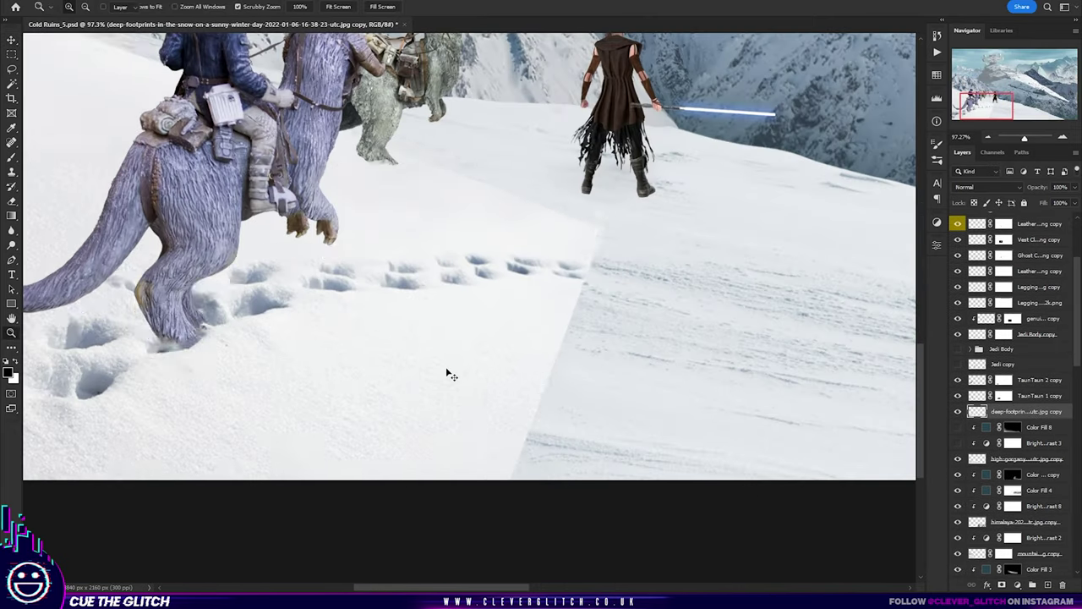
{"action": "scroll", "coordinate": [466, 413], "scroll_direction": "down", "scroll_amount": 3}
{"action": "key", "text": "b"}
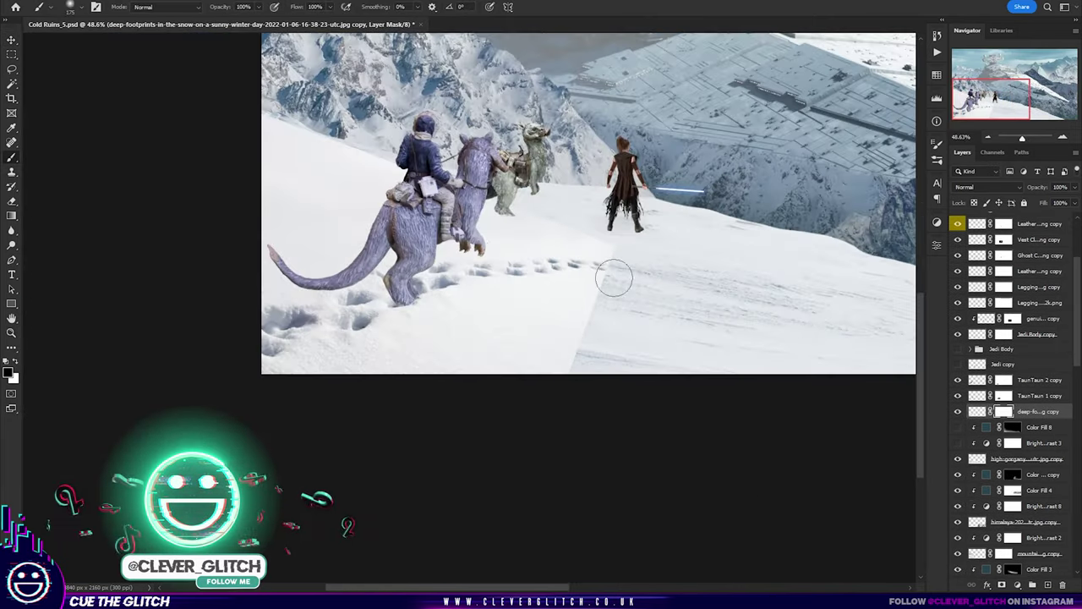
{"action": "key", "text": "z"}
{"action": "scroll", "coordinate": [605, 366], "scroll_direction": "down", "scroll_amount": 4}
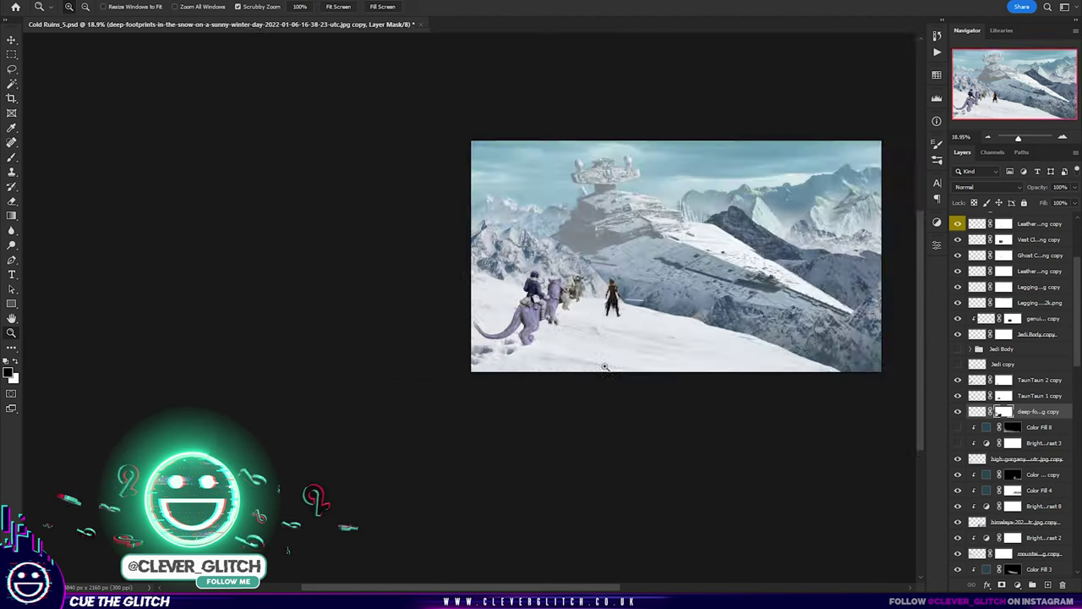
{"action": "scroll", "coordinate": [604, 366], "scroll_direction": "up", "scroll_amount": 5}
{"action": "key", "text": "b"}
{"action": "key", "text": "alt+bracketright"}
{"action": "key", "text": "alt+bracketright"}
{"action": "scroll", "coordinate": [408, 315], "scroll_direction": "up", "scroll_amount": 3}
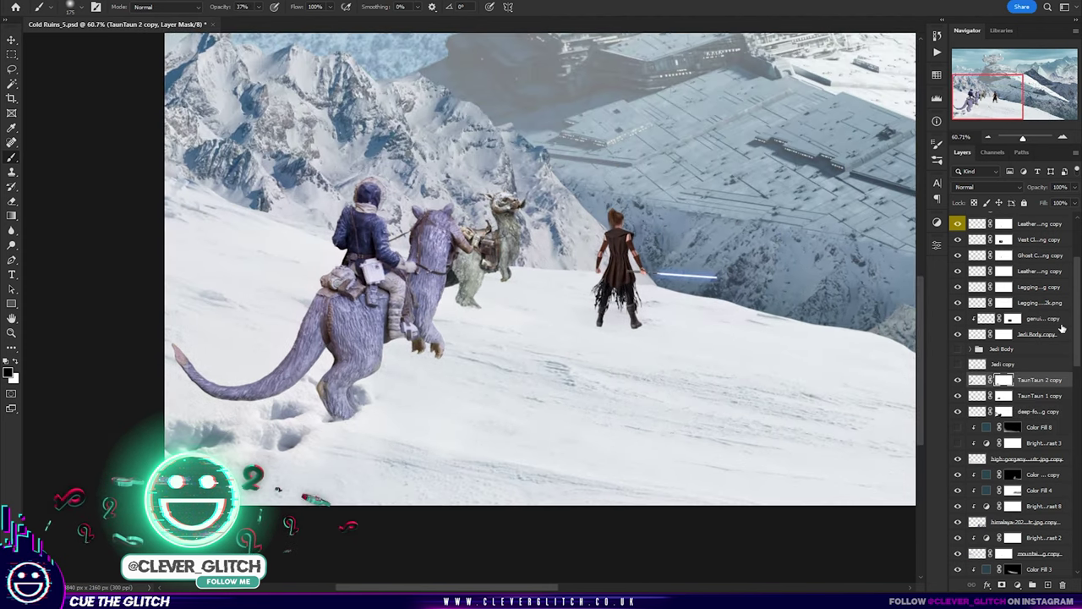
{"action": "left_click", "coordinate": [1003, 411]}
{"action": "scroll", "coordinate": [995, 345], "scroll_direction": "down", "scroll_amount": 2}
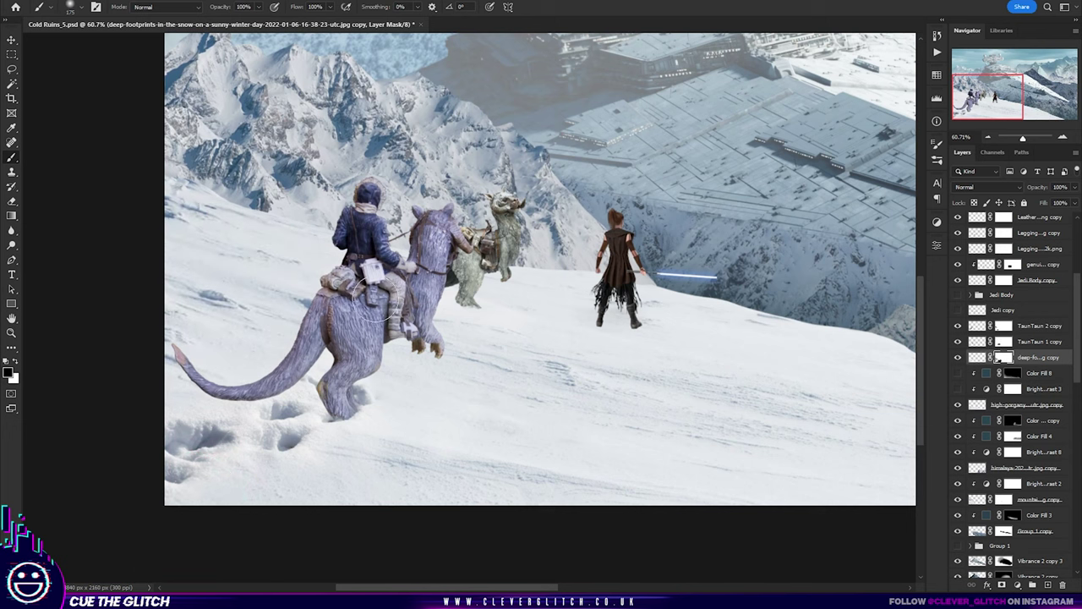
Step: Duplicate the footprints and distort the copy to follow the slope behind the tauntaun
{"action": "key", "text": "ctrl+j"}
{"action": "key", "text": "ctrl+t"}
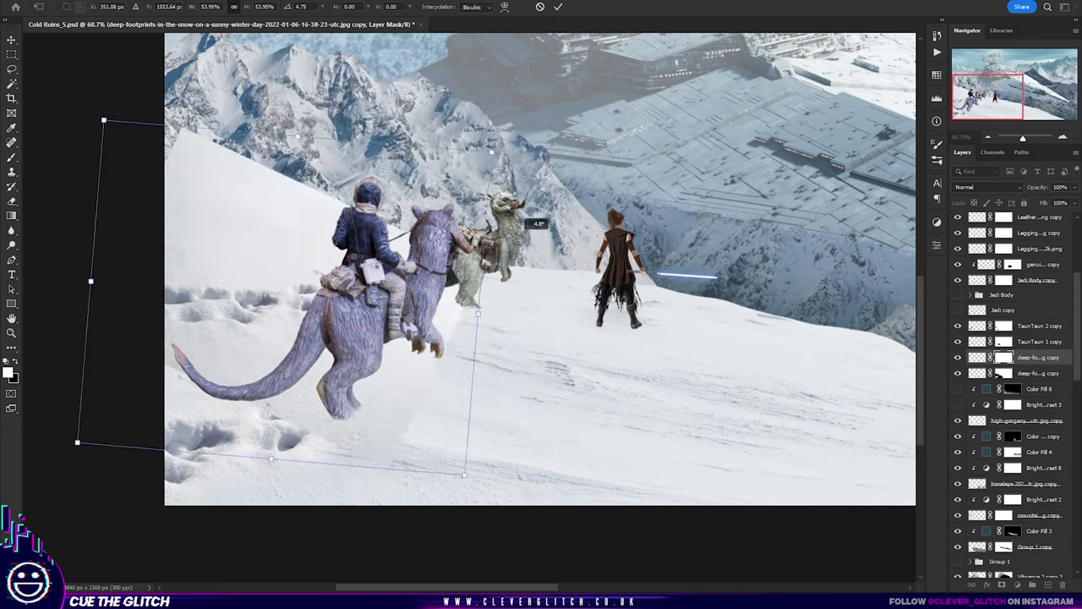
{"action": "mouse_move", "coordinate": [357, 369]}
{"action": "left_mouse_down"}
{"action": "mouse_move", "coordinate": [436, 403]}
{"action": "mouse_move", "coordinate": [528, 297]}
{"action": "left_mouse_up"}
{"action": "right_click", "coordinate": [527, 298]}
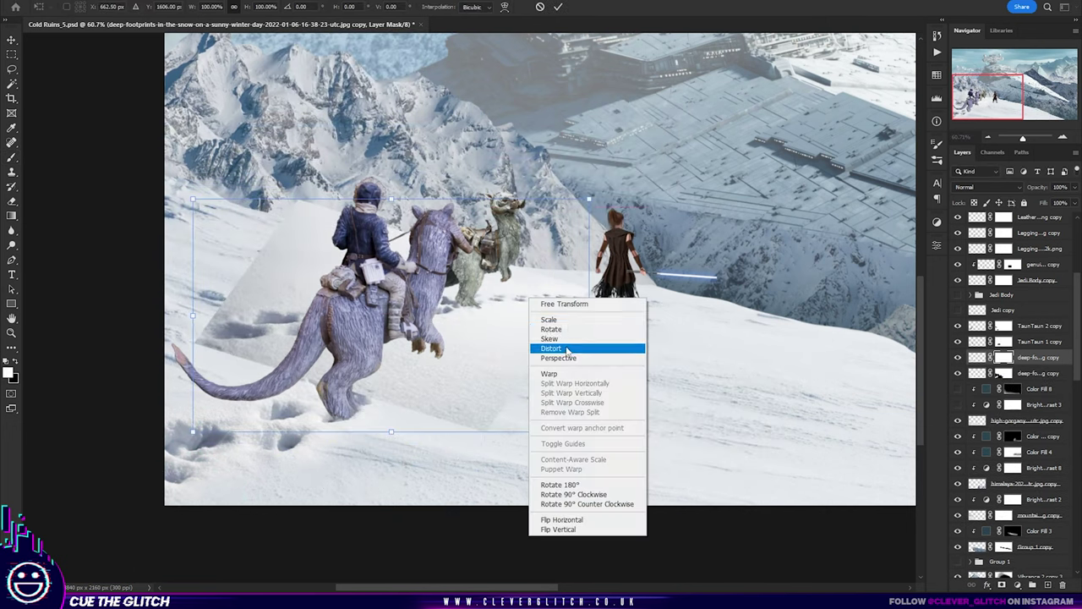
{"action": "left_click", "coordinate": [558, 346]}
{"action": "left_click_drag", "start_coordinate": [193, 397], "coordinate": [186, 216]}
{"action": "left_click_drag", "start_coordinate": [589, 467], "coordinate": [648, 544]}
{"action": "key", "text": "Return"}
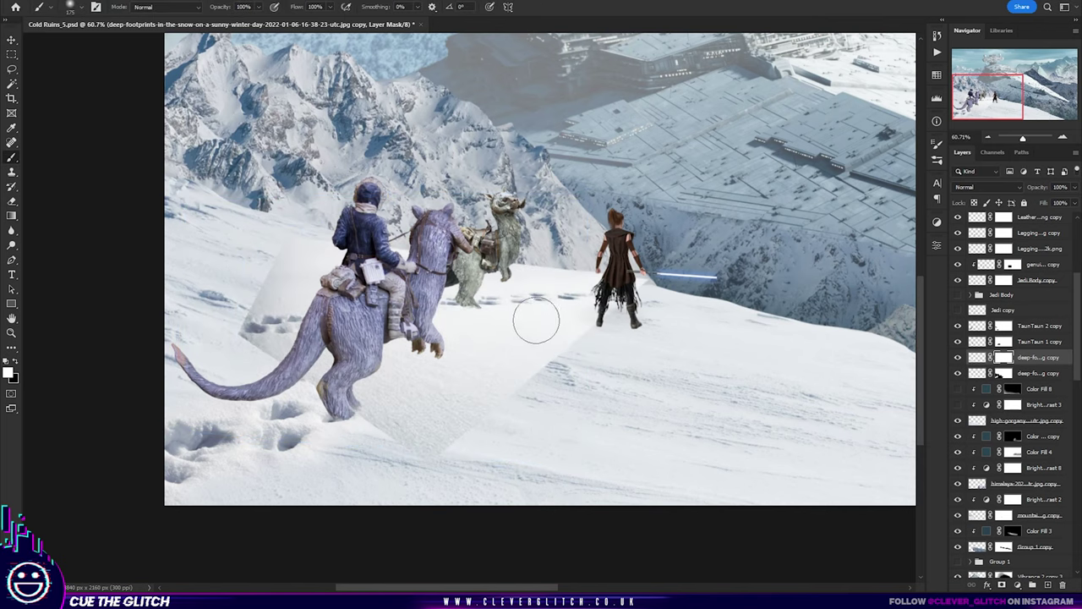
Step: Add more footprints copies left of the tail and angled along the trail toward the figures
{"action": "key", "text": "ctrl+j"}
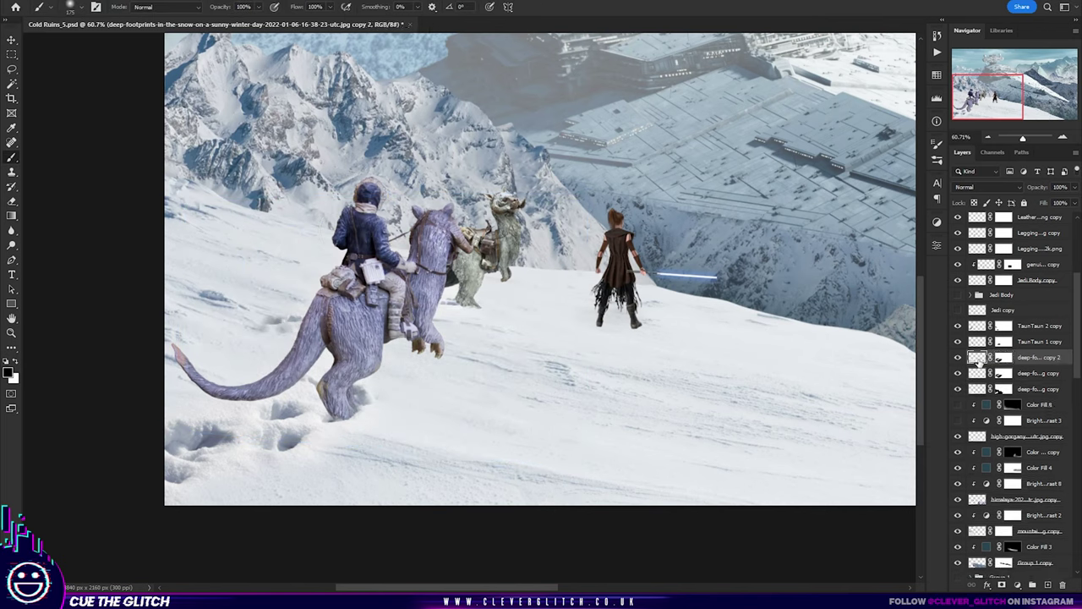
{"action": "key", "text": "ctrl+t"}
{"action": "left_click_drag", "start_coordinate": [372, 474], "coordinate": [386, 375]}
{"action": "key", "text": "Return"}
{"action": "scroll", "coordinate": [1067, 312], "scroll_direction": "up", "scroll_amount": 1}
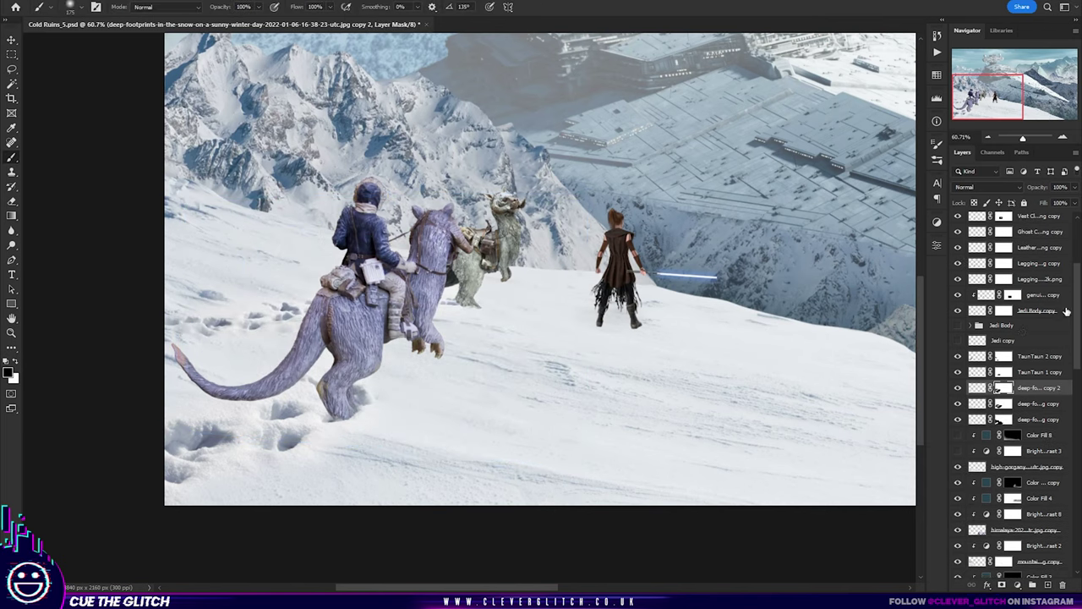
{"action": "key", "text": "ctrl+t"}
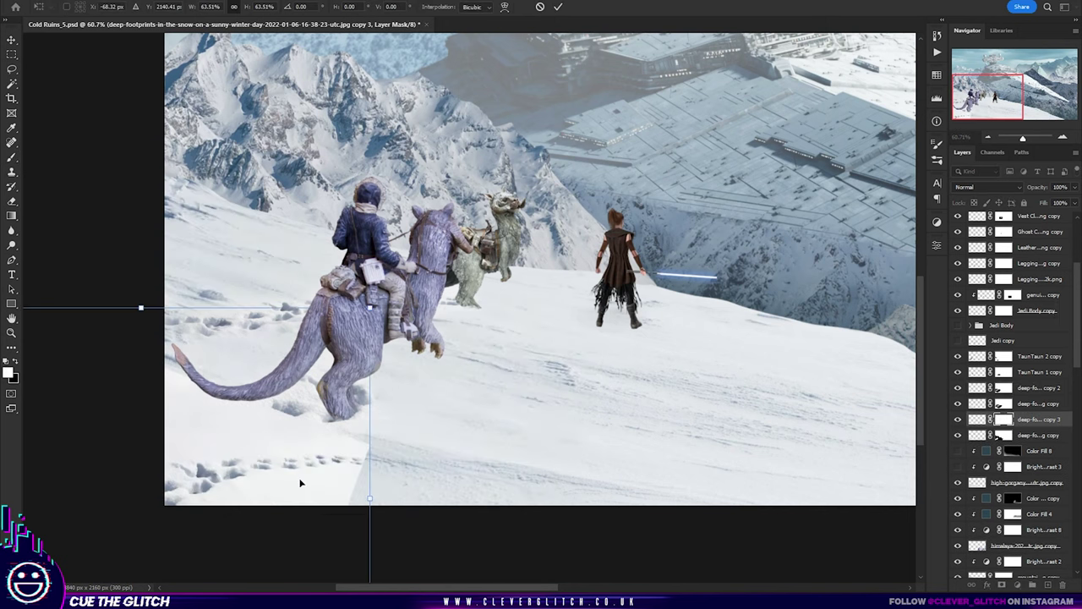
{"action": "mouse_move", "coordinate": [550, 411]}
{"action": "left_mouse_down"}
{"action": "mouse_move", "coordinate": [600, 333]}
{"action": "mouse_move", "coordinate": [568, 376]}
{"action": "mouse_move", "coordinate": [615, 332]}
{"action": "left_mouse_up"}
{"action": "key", "text": "Return"}
{"action": "key", "text": "ctrl+t"}
{"action": "left_click_drag", "start_coordinate": [659, 433], "coordinate": [642, 464]}
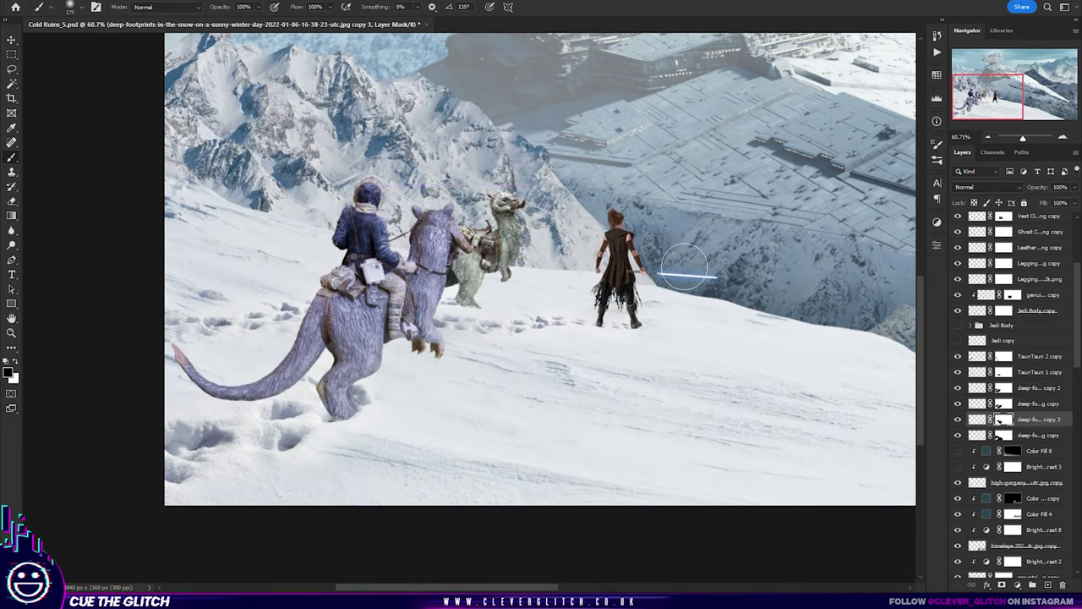
{"action": "left_click", "coordinate": [1038, 247]}
{"action": "scroll", "coordinate": [1015, 338], "scroll_direction": "up", "scroll_amount": 3}
{"action": "right_click", "coordinate": [524, 338]}
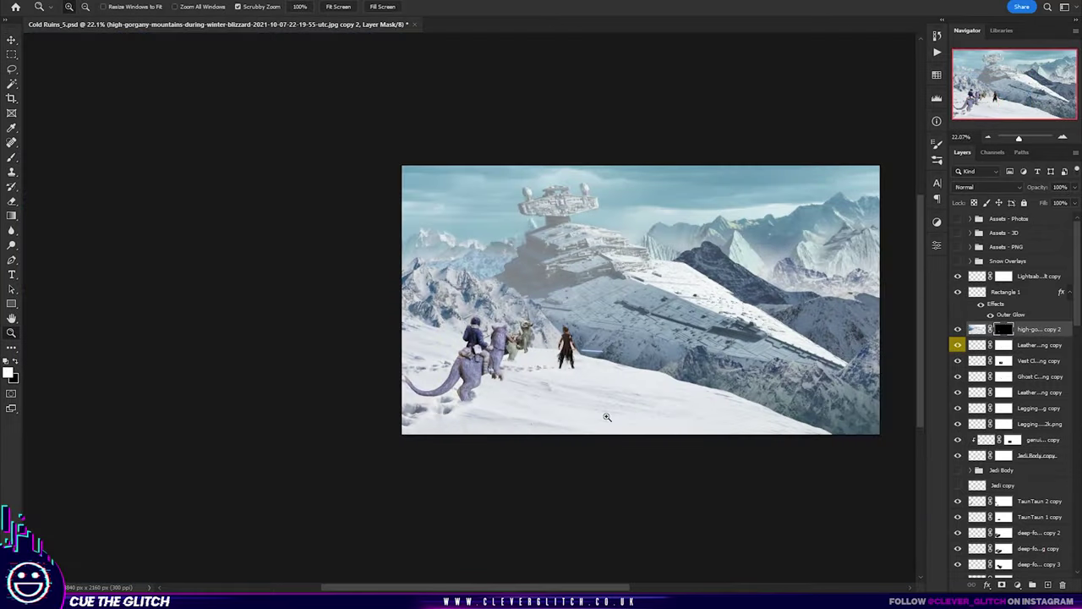
Step: Invert the blue tint's mask and paint rim light on the Jedi's arm, side, hood and hair
{"action": "left_click", "coordinate": [589, 342]}
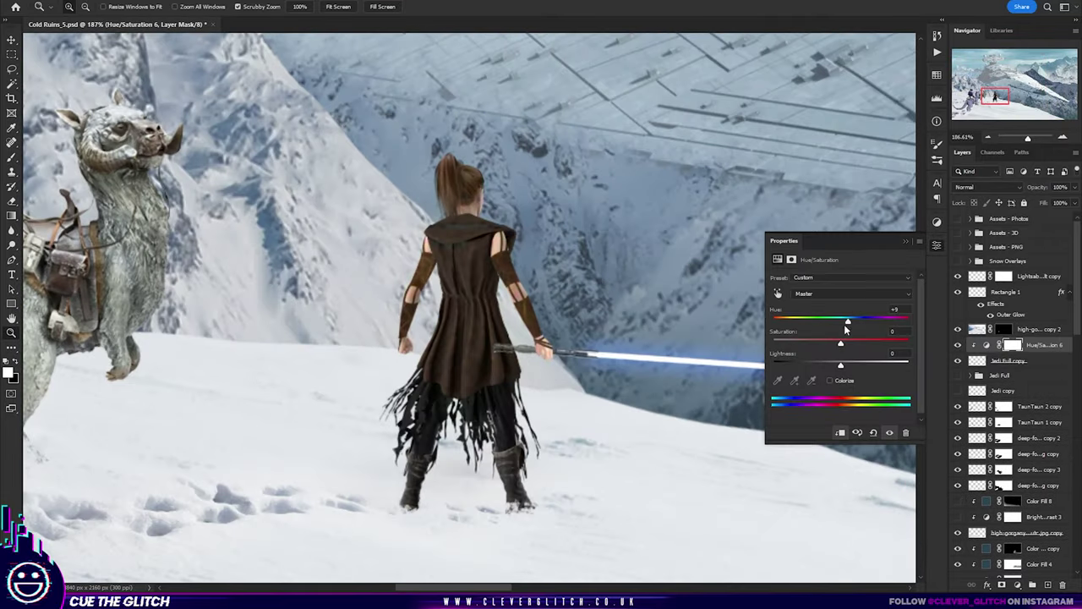
{"action": "key", "text": "ctrl+i"}
{"action": "key", "text": "b"}
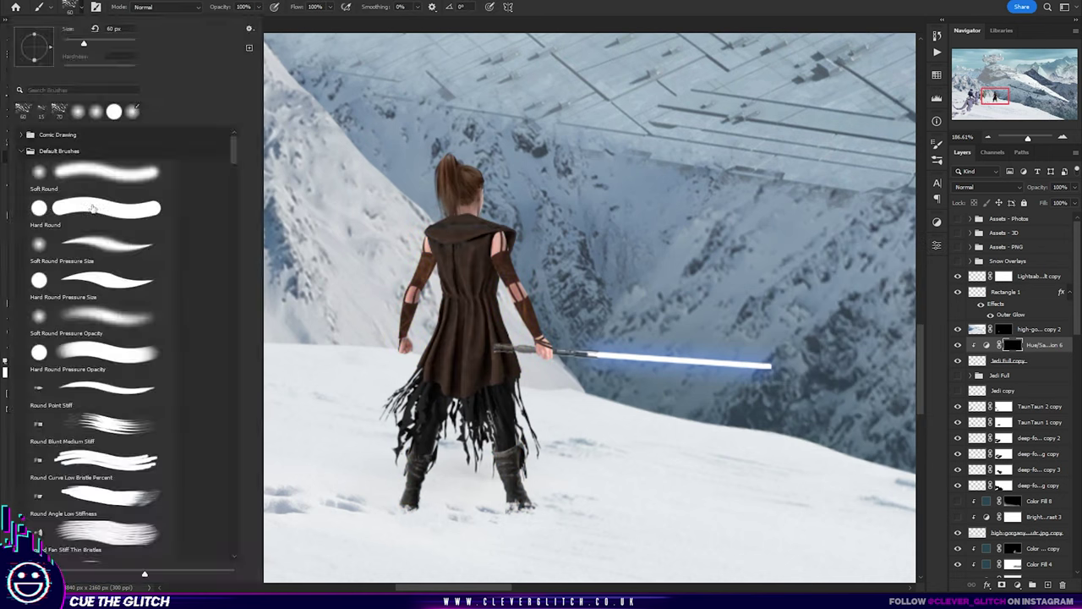
{"action": "scroll", "coordinate": [558, 216], "scroll_direction": "up", "scroll_amount": 5}
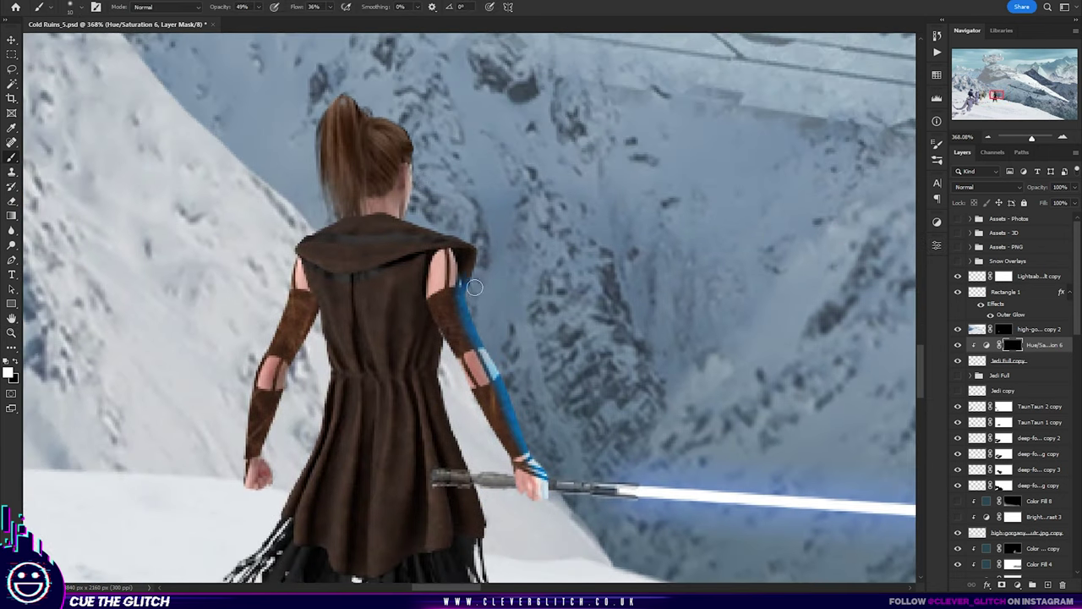
{"action": "scroll", "coordinate": [480, 516], "scroll_direction": "down", "scroll_amount": 5}
{"action": "scroll", "coordinate": [475, 426], "scroll_direction": "up", "scroll_amount": 3}
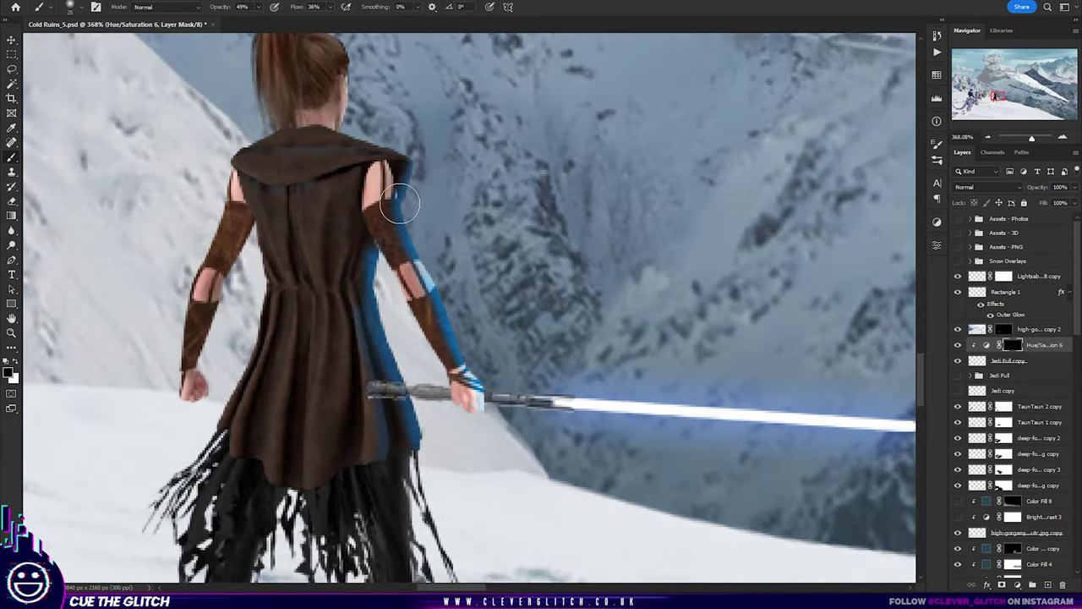
{"action": "scroll", "coordinate": [473, 287], "scroll_direction": "up", "scroll_amount": 2}
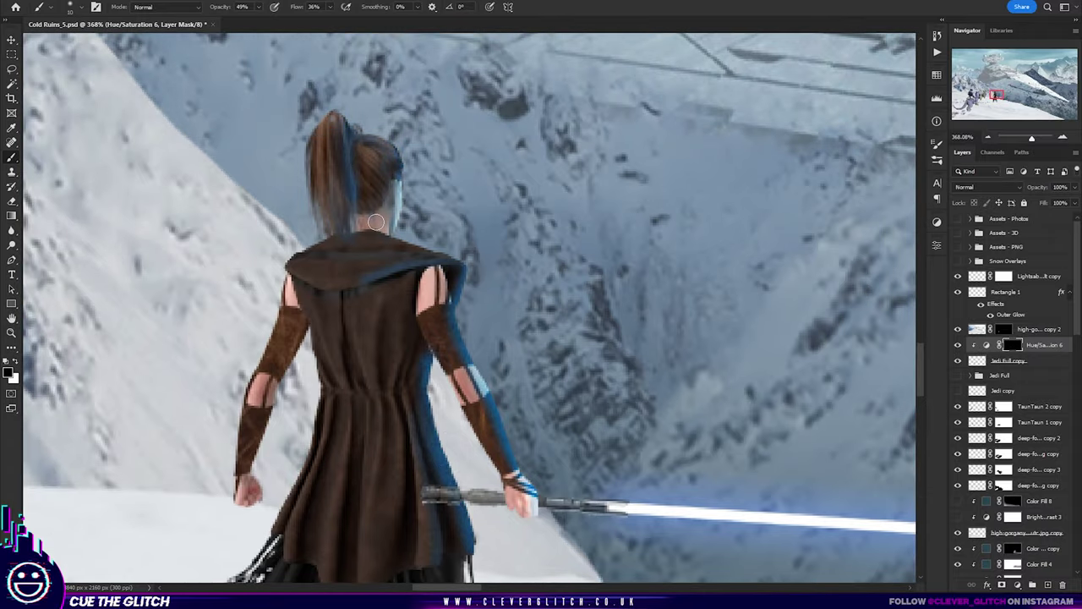
{"action": "scroll", "coordinate": [459, 272], "scroll_direction": "down", "scroll_amount": 5}
{"action": "left_click", "coordinate": [936, 222]}
Step: Add a Hue/Saturation layer and a light blue Solid Color fill with an inverted mask
{"action": "left_click", "coordinate": [835, 265]}
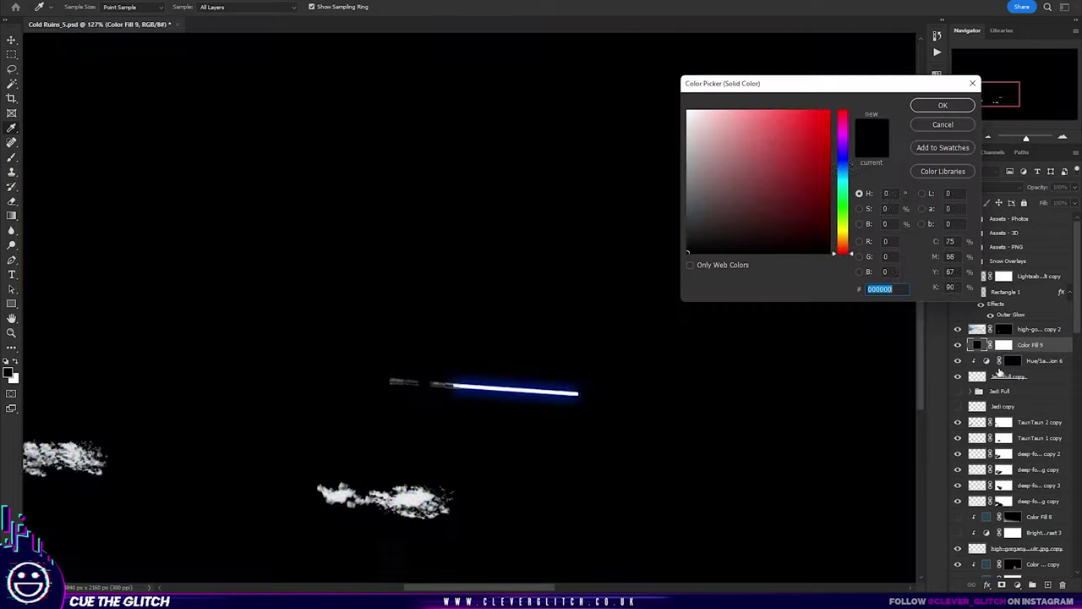
{"action": "left_click", "coordinate": [842, 169]}
{"action": "left_click", "coordinate": [942, 107]}
{"action": "left_click", "coordinate": [1012, 345]}
{"action": "key", "text": "ctrl+i"}
{"action": "scroll", "coordinate": [526, 329], "scroll_direction": "up", "scroll_amount": 4}
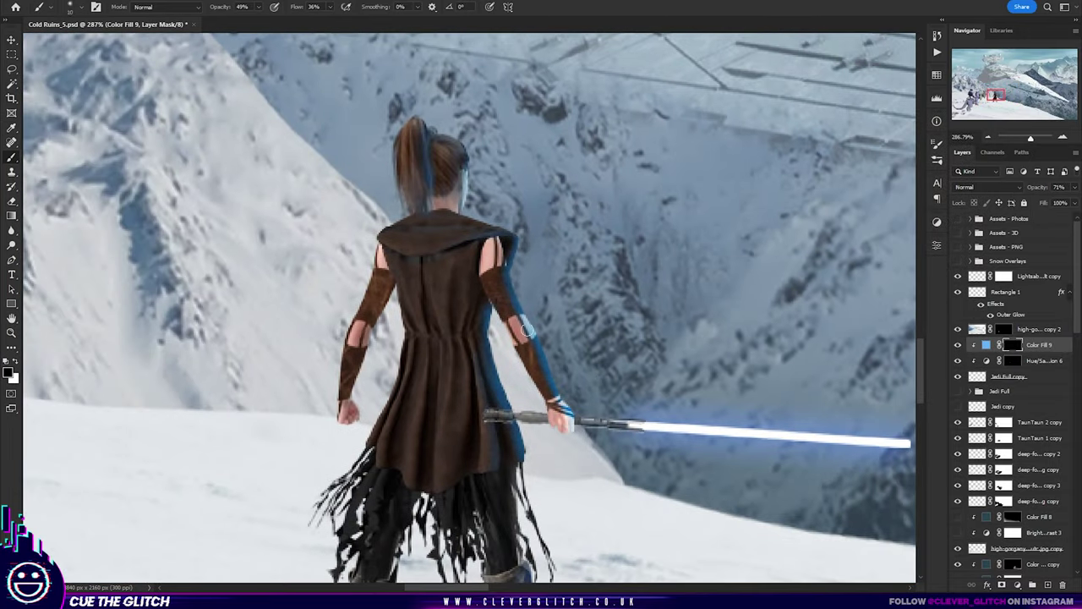
{"action": "scroll", "coordinate": [519, 239], "scroll_direction": "down", "scroll_amount": 2}
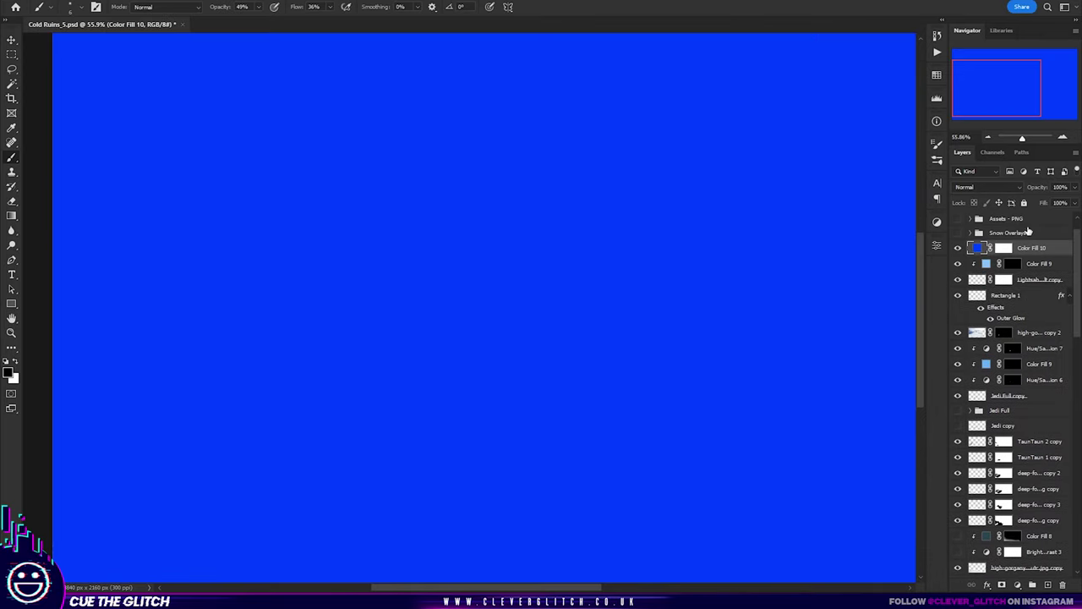
Step: Give Color Fill 10 a black mask and move it beneath the lightsaber
{"action": "left_click", "coordinate": [1003, 247]}
{"action": "key", "text": "ctrl+i"}
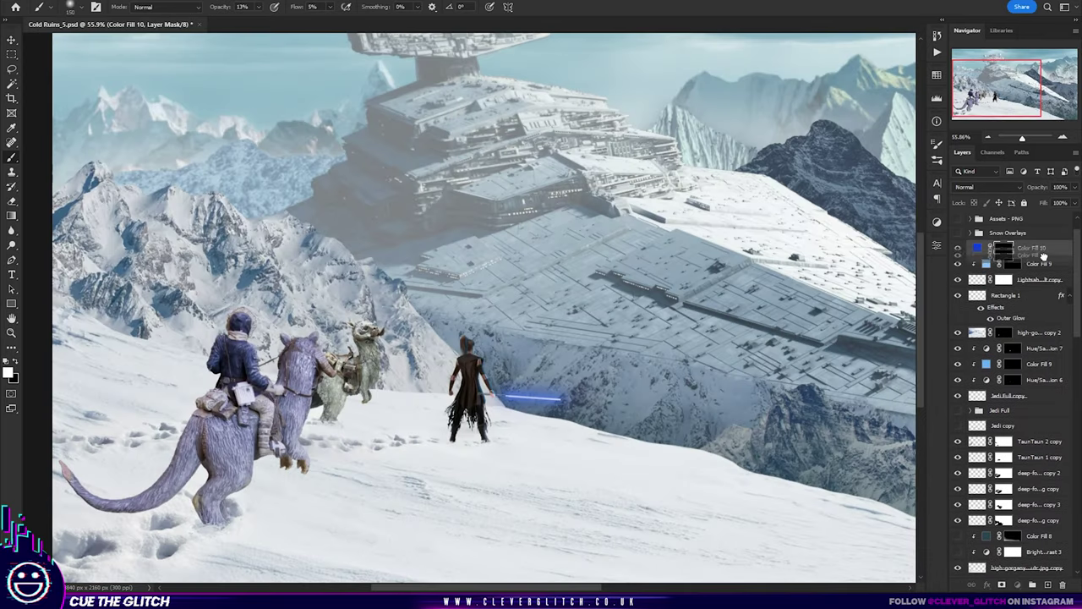
{"action": "left_click_drag", "start_coordinate": [1044, 256], "coordinate": [1032, 319]}
{"action": "scroll", "coordinate": [1031, 338], "scroll_direction": "down", "scroll_amount": 5}
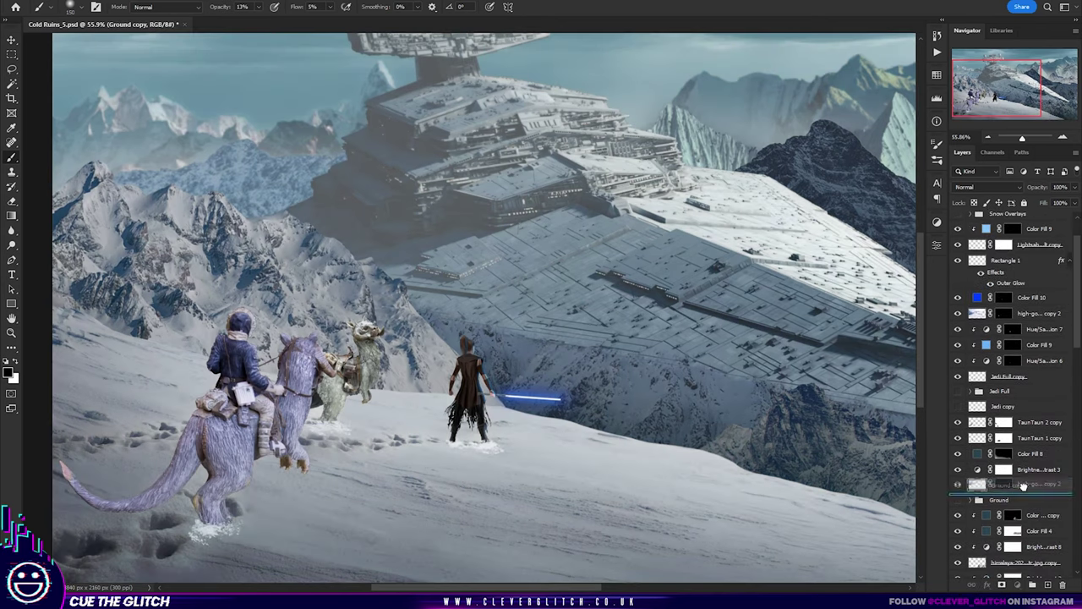
Step: Merge the ground layers into a Ground copy placed above the Ground group
{"action": "right_click", "coordinate": [1042, 467]}
{"action": "left_click", "coordinate": [972, 466]}
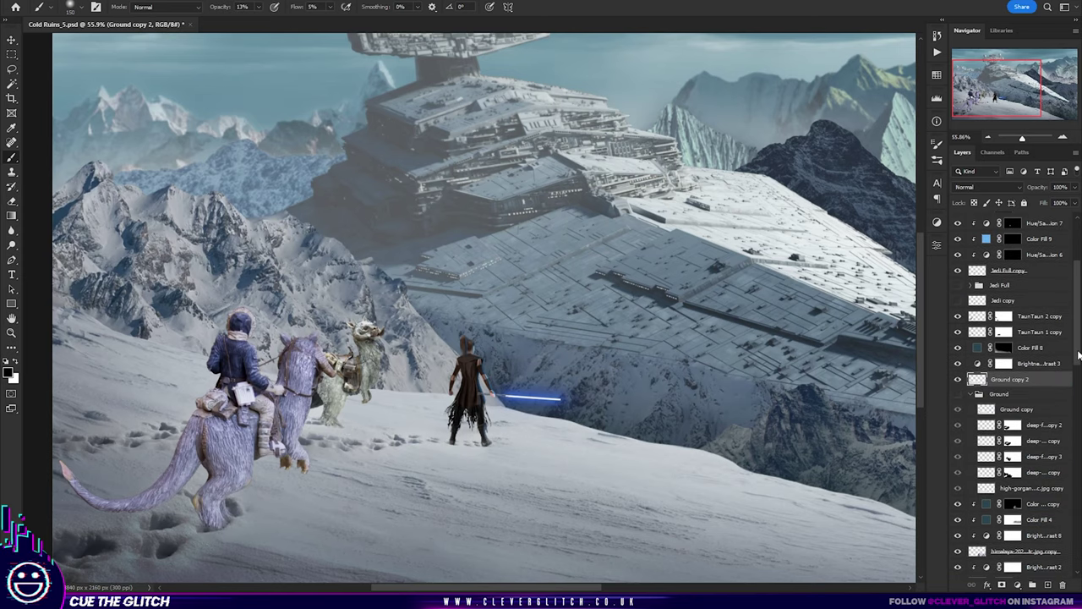
{"action": "left_click", "coordinate": [998, 380]}
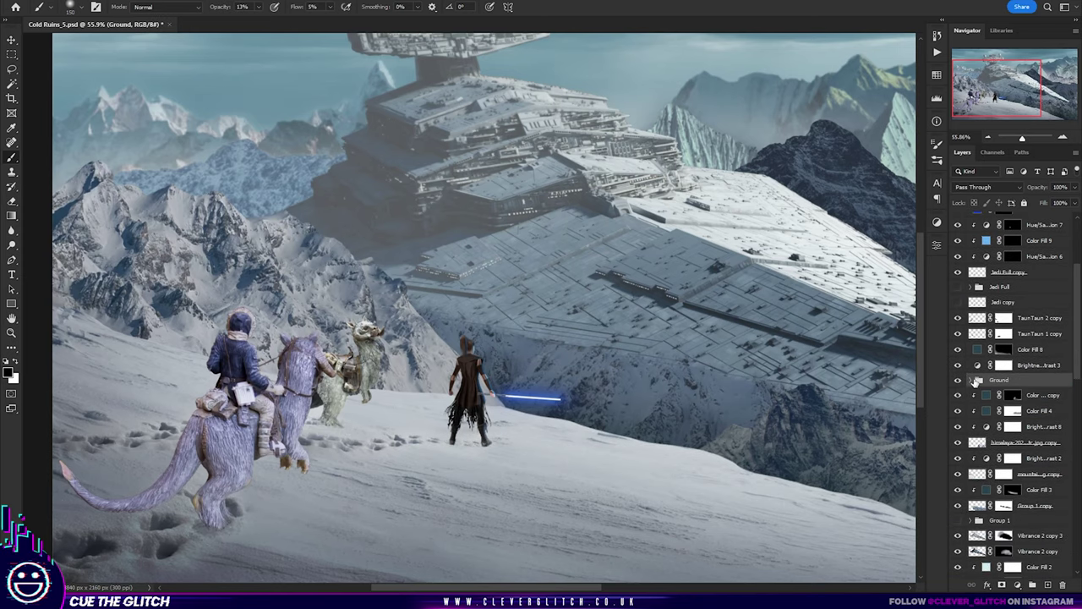
{"action": "left_click_drag", "start_coordinate": [1003, 302], "coordinate": [1035, 296]}
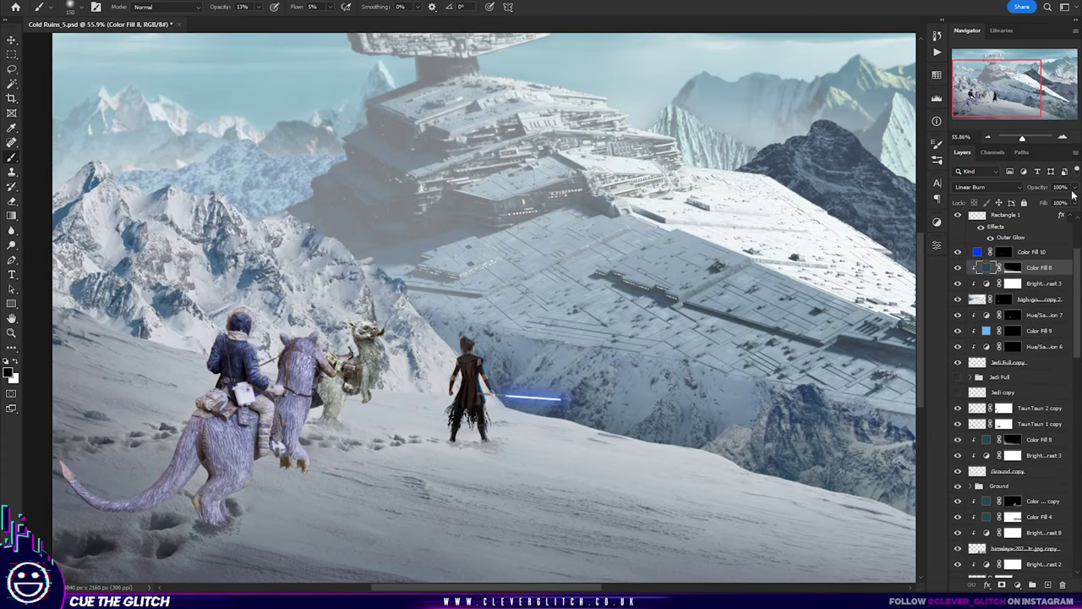
Step: Adjust the fill colour of the Color Fill 8 layer
{"action": "double_click", "coordinate": [986, 267]}
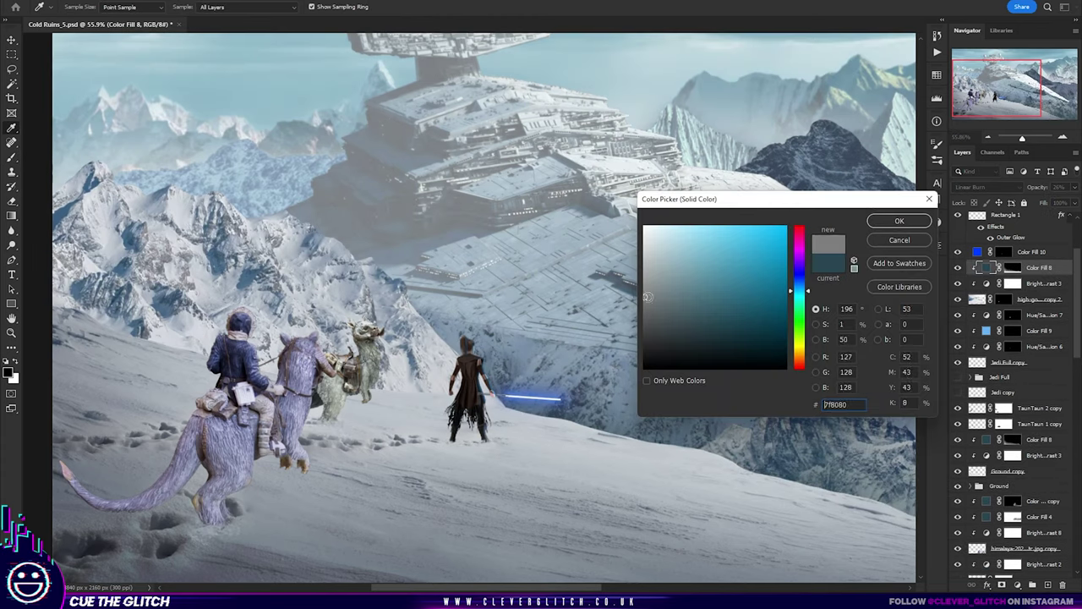
{"action": "key", "text": "Return"}
{"action": "double_click", "coordinate": [986, 267]}
{"action": "key", "text": "Return"}
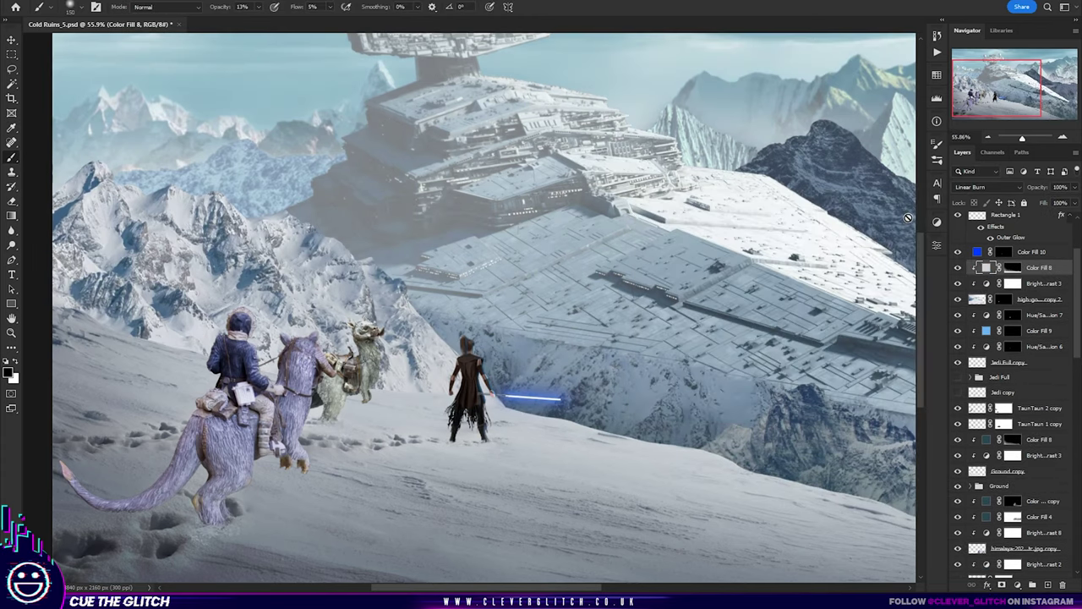
{"action": "key", "text": "z"}
{"action": "key", "text": "ctrl+minus"}
{"action": "key", "text": "ctrl+0"}
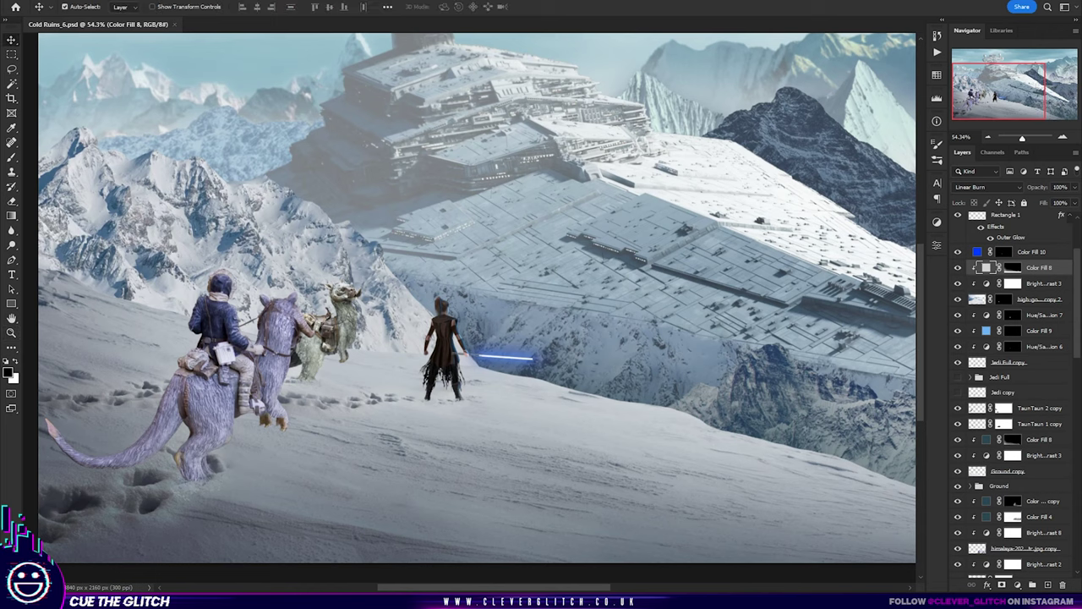
Step: Add Hue/Saturation and Color Balance adjustments to the tauntaun, shifting midtones fully to cyan
{"action": "left_click", "coordinate": [937, 221]}
{"action": "left_click", "coordinate": [833, 254]}
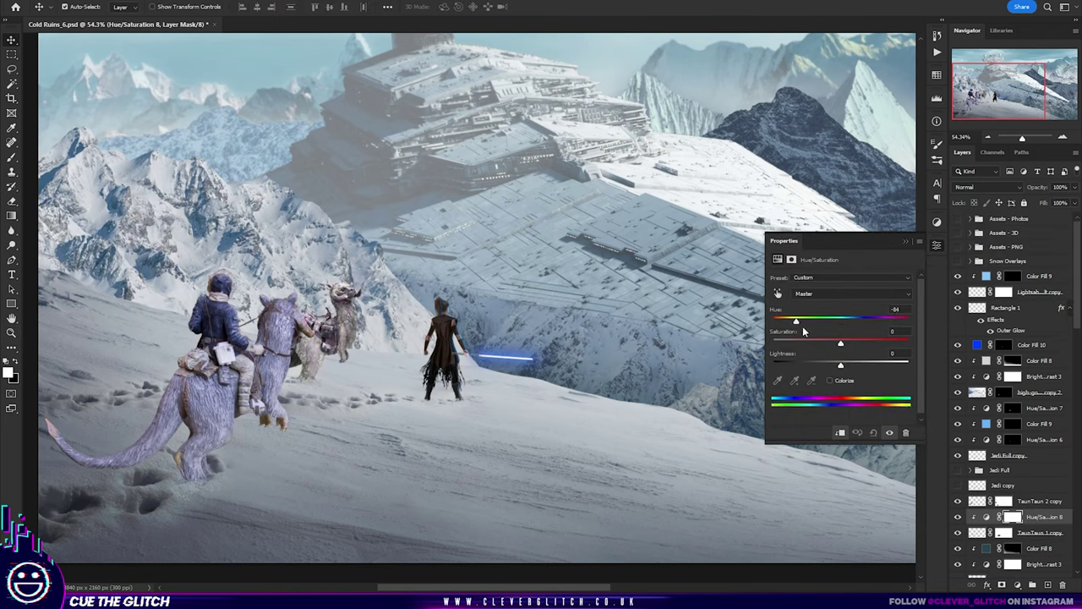
{"action": "left_click", "coordinate": [937, 221]}
{"action": "left_click", "coordinate": [848, 254]}
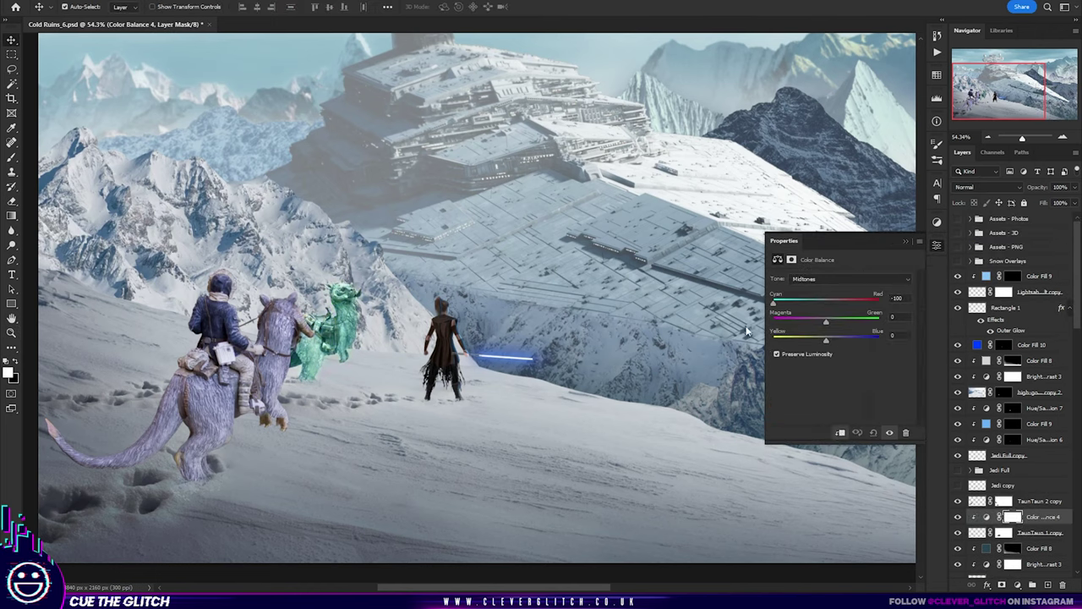
{"action": "left_click", "coordinate": [937, 244]}
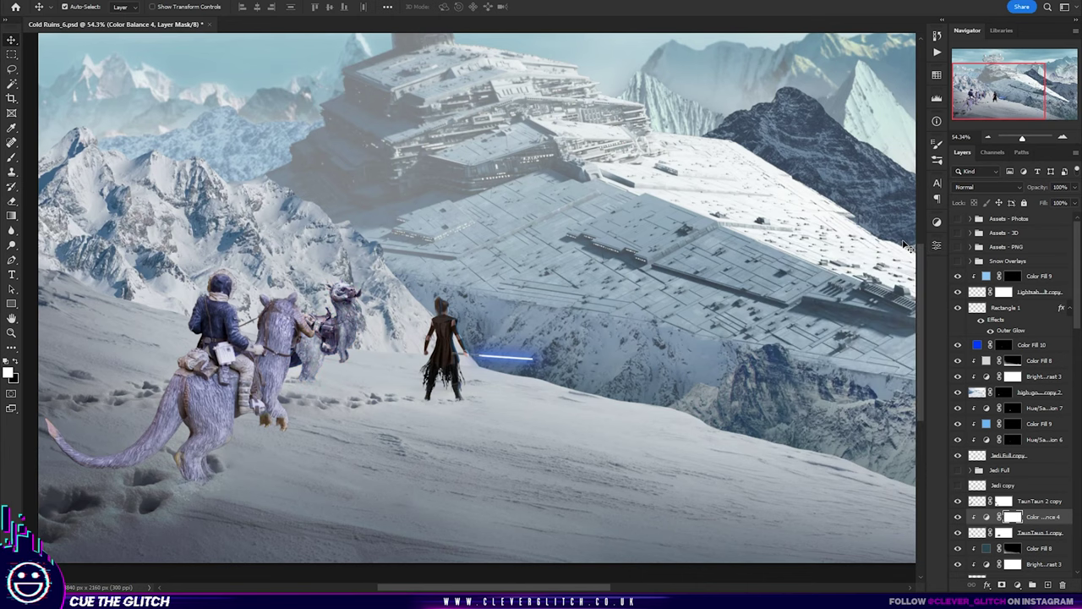
{"action": "scroll", "coordinate": [1048, 357], "scroll_direction": "down", "scroll_amount": 1}
{"action": "scroll", "coordinate": [1033, 358], "scroll_direction": "down", "scroll_amount": 3}
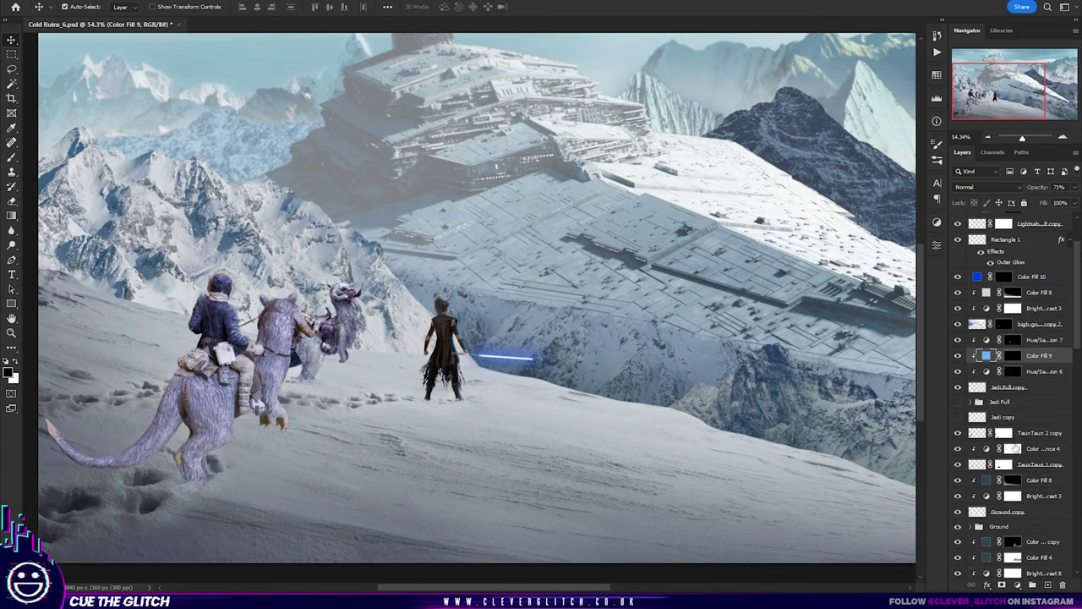
Step: Add a Color Fill layer with an inverted mask, painted onto the middle tauntaun at 56% flow
{"action": "left_click", "coordinate": [1037, 585]}
{"action": "left_click", "coordinate": [1049, 245]}
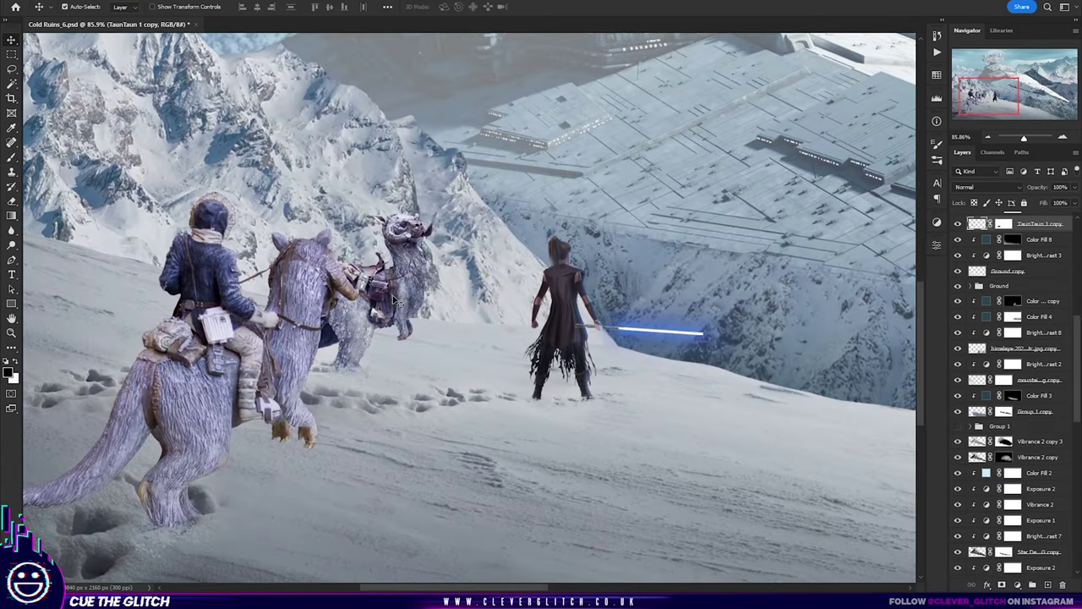
{"action": "left_click", "coordinate": [937, 245]}
{"action": "key", "text": "ctrl+i"}
{"action": "key", "text": "b"}
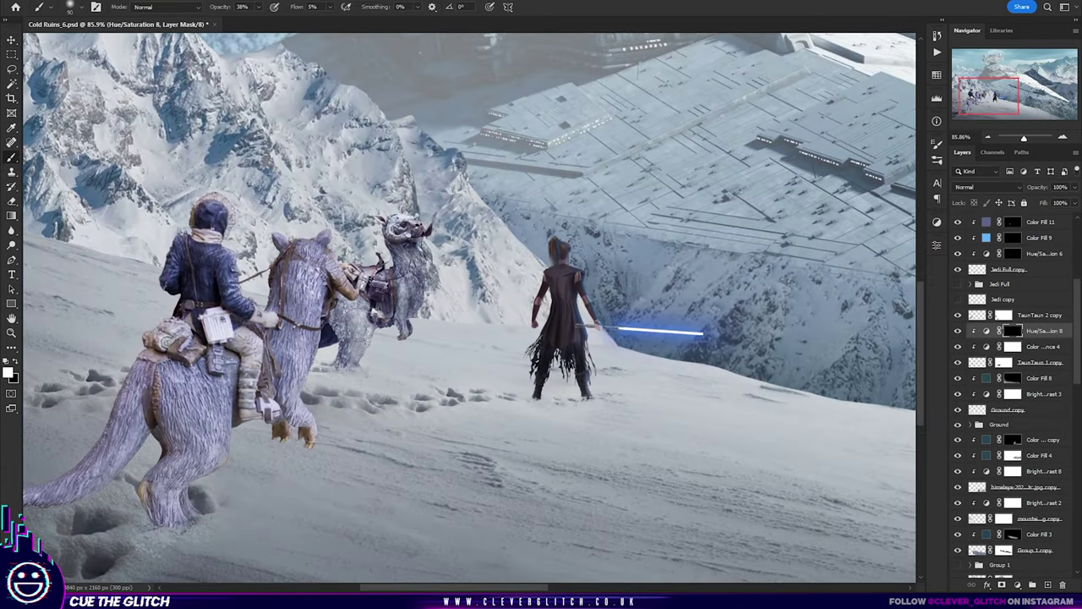
{"action": "left_click", "coordinate": [338, 17]}
{"action": "left_click_drag", "start_coordinate": [339, 346], "coordinate": [374, 272]}
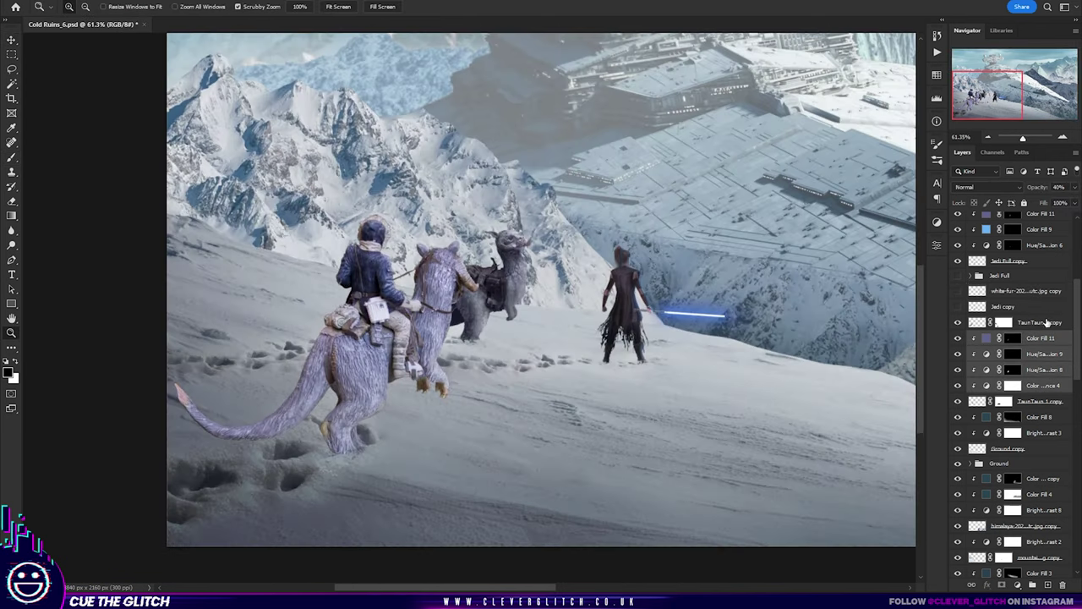
Step: Darken the front tauntaun with Hue/Saturation 10 through an inverted, painted mask
{"action": "right_click", "coordinate": [1027, 322]}
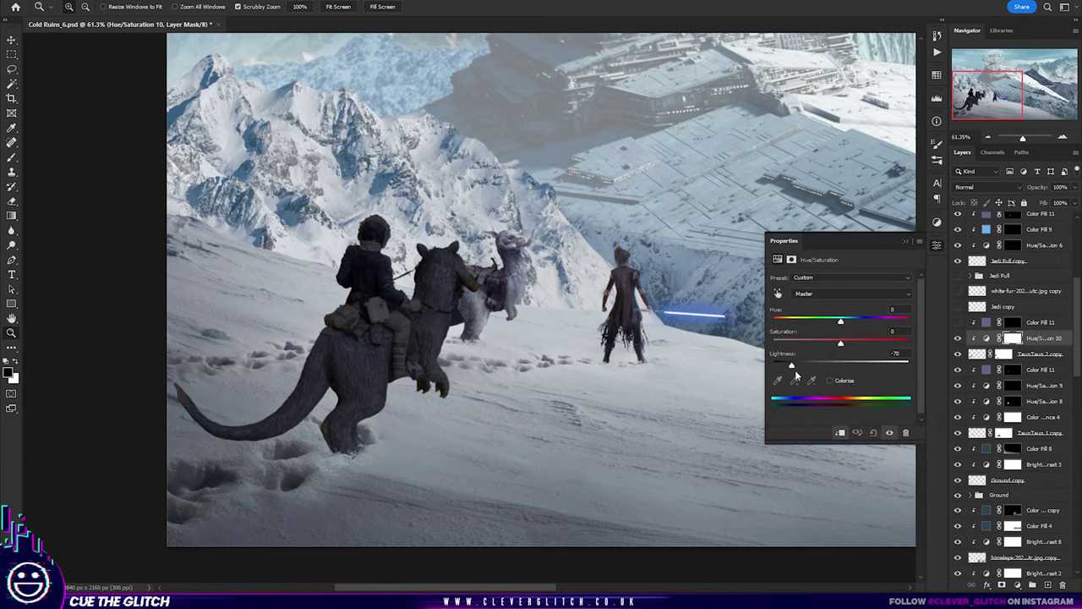
{"action": "left_click", "coordinate": [919, 242]}
{"action": "left_click", "coordinate": [1027, 353]}
{"action": "key", "text": "ctrl+i"}
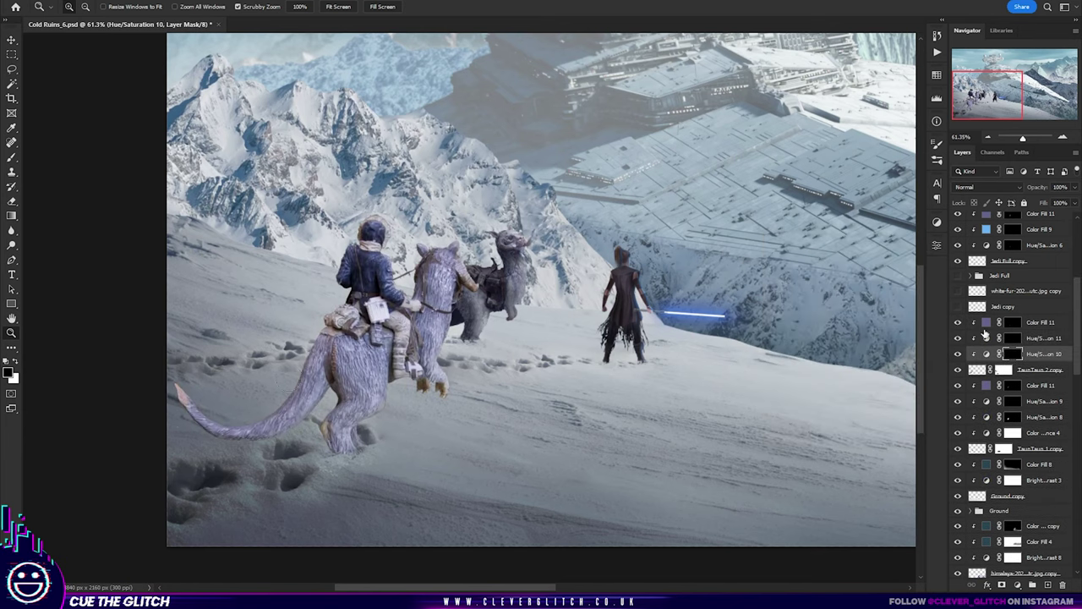
{"action": "key", "text": "b"}
{"action": "mouse_move", "coordinate": [186, 414]}
{"action": "left_mouse_down"}
{"action": "mouse_move", "coordinate": [343, 387]}
{"action": "mouse_move", "coordinate": [437, 282]}
{"action": "left_mouse_up"}
Step: Select the Color Fill 11 layer and lower the brush opacity to 21%
{"action": "key", "text": "alt+bracketright"}
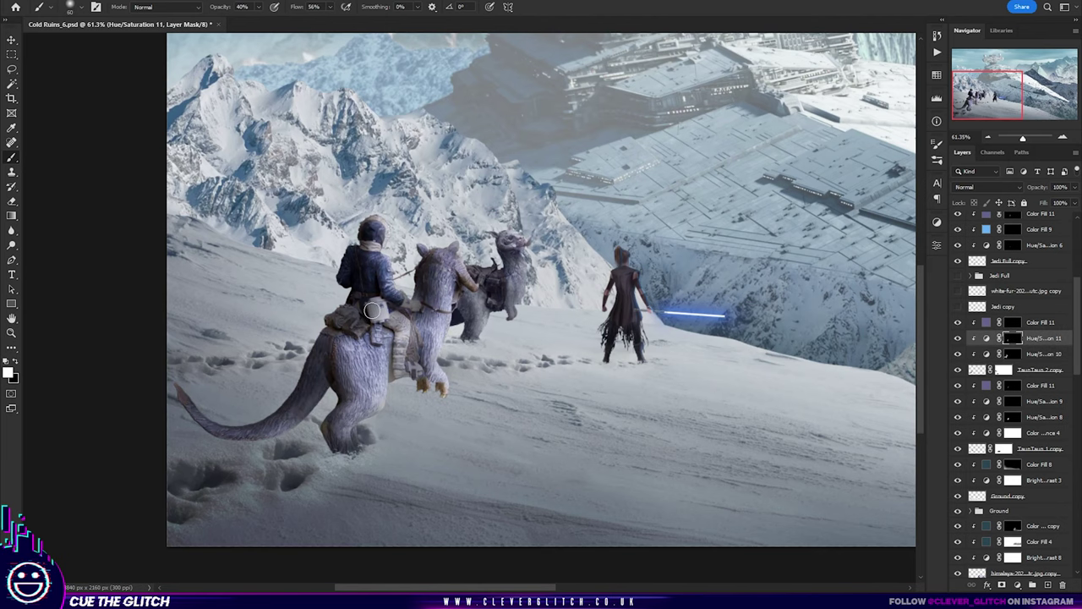
{"action": "scroll", "coordinate": [414, 293], "scroll_direction": "down", "scroll_amount": 3}
{"action": "key", "text": "alt+bracketright"}
{"action": "key", "text": "2"}
{"action": "key", "text": "1"}
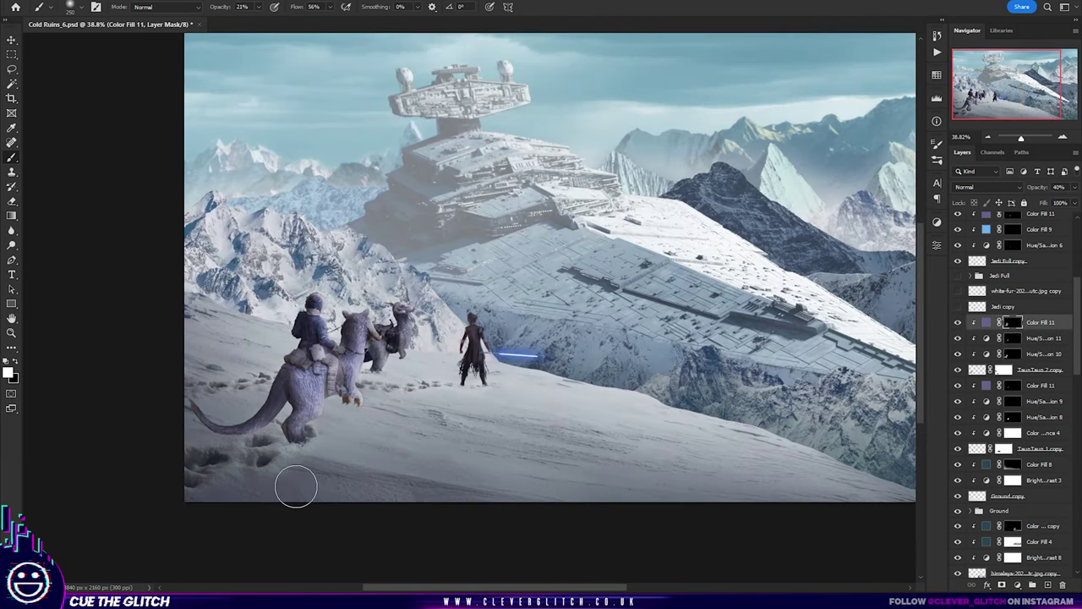
Step: Position and scale the white-fur texture over the front tauntaun, then merge it down
{"action": "left_click", "coordinate": [958, 290]}
{"action": "left_click", "coordinate": [1023, 290]}
{"action": "left_click_drag", "start_coordinate": [773, 326], "coordinate": [346, 363]}
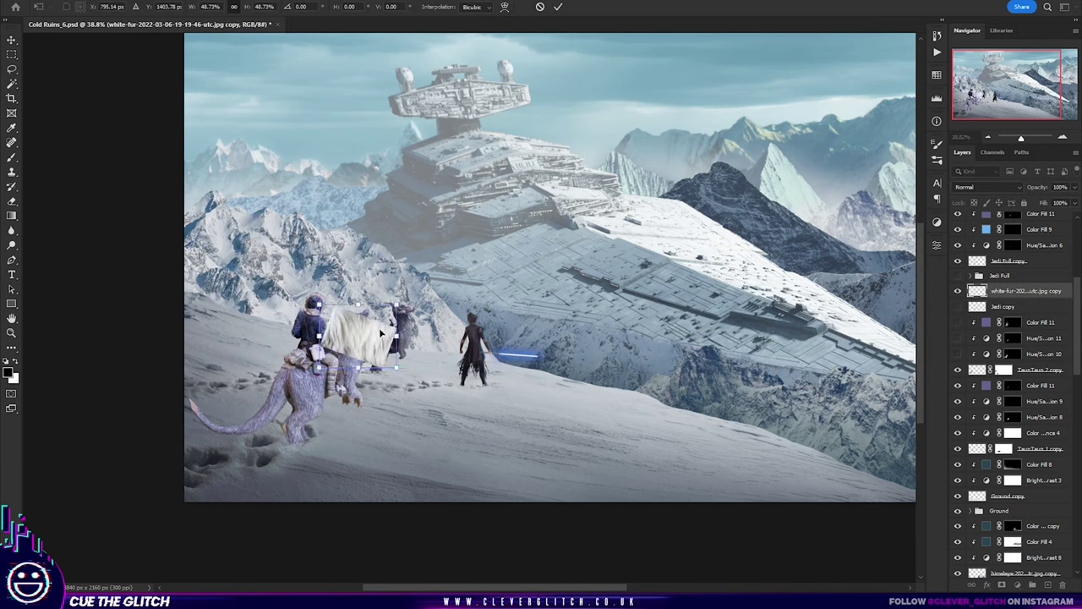
{"action": "key", "text": "ctrl+t"}
{"action": "mouse_move", "coordinate": [397, 423]}
{"action": "left_mouse_down"}
{"action": "mouse_move", "coordinate": [425, 442]}
{"action": "mouse_move", "coordinate": [459, 510]}
{"action": "left_mouse_up"}
{"action": "key", "text": "Return"}
{"action": "scroll", "coordinate": [279, 397], "scroll_direction": "up", "scroll_amount": 5}
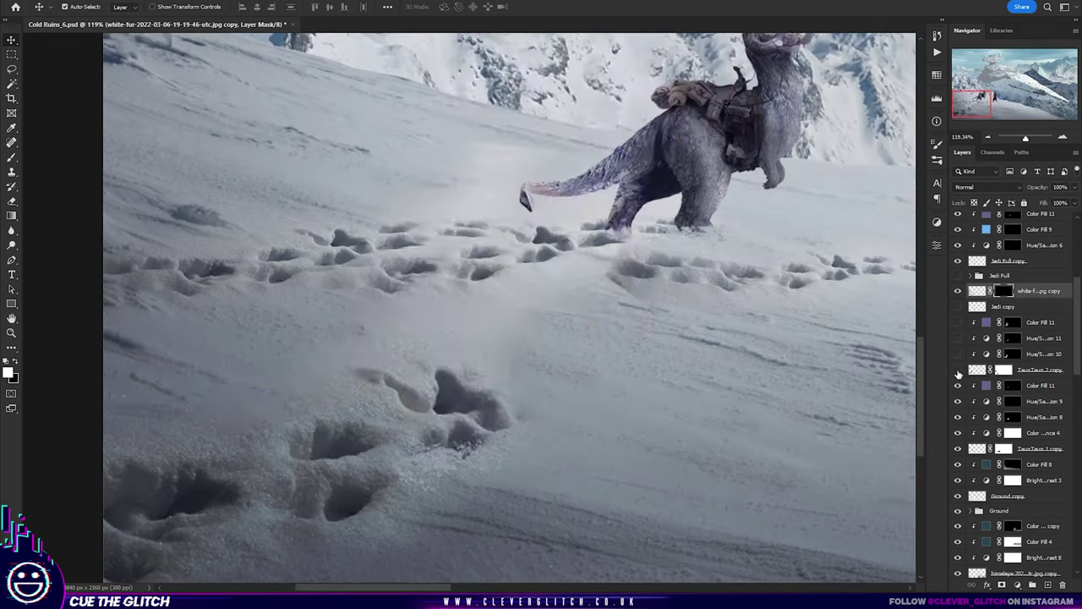
{"action": "key", "text": "ctrl+e"}
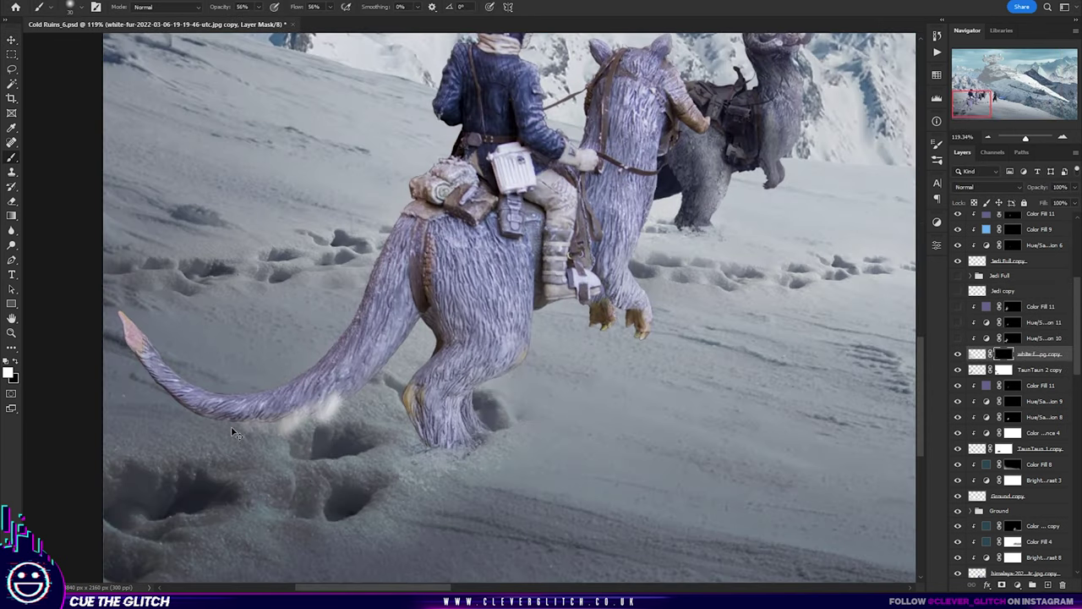
{"action": "scroll", "coordinate": [920, 338], "scroll_direction": "down", "scroll_amount": 5}
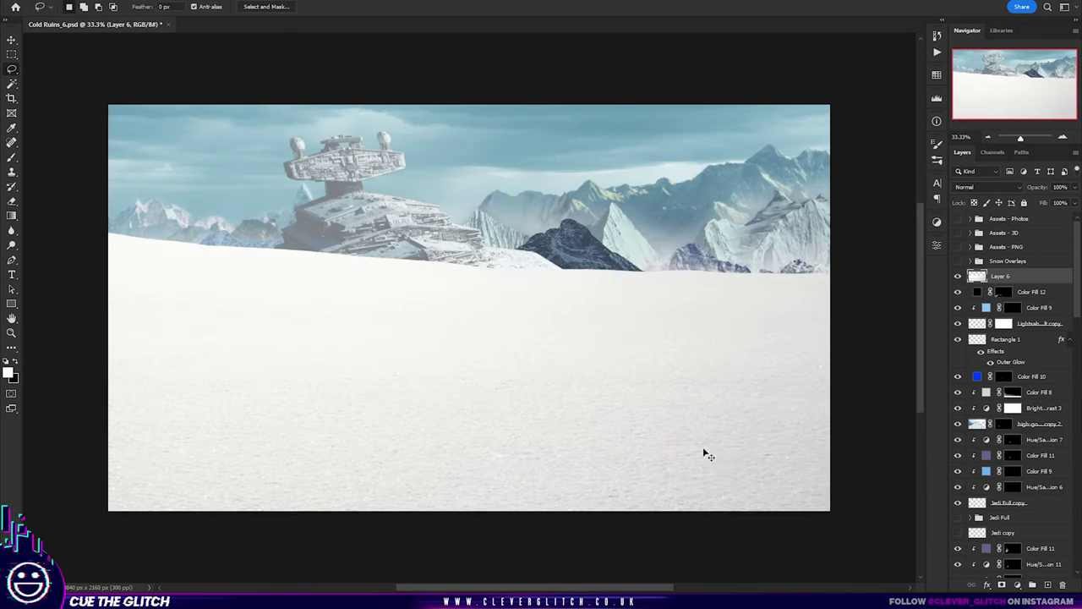
Step: Set snow Layer 6 to 100% opacity and apply Blend If blending options
{"action": "key", "text": "0"}
{"action": "right_click", "coordinate": [1001, 276]}
{"action": "left_click", "coordinate": [896, 110]}
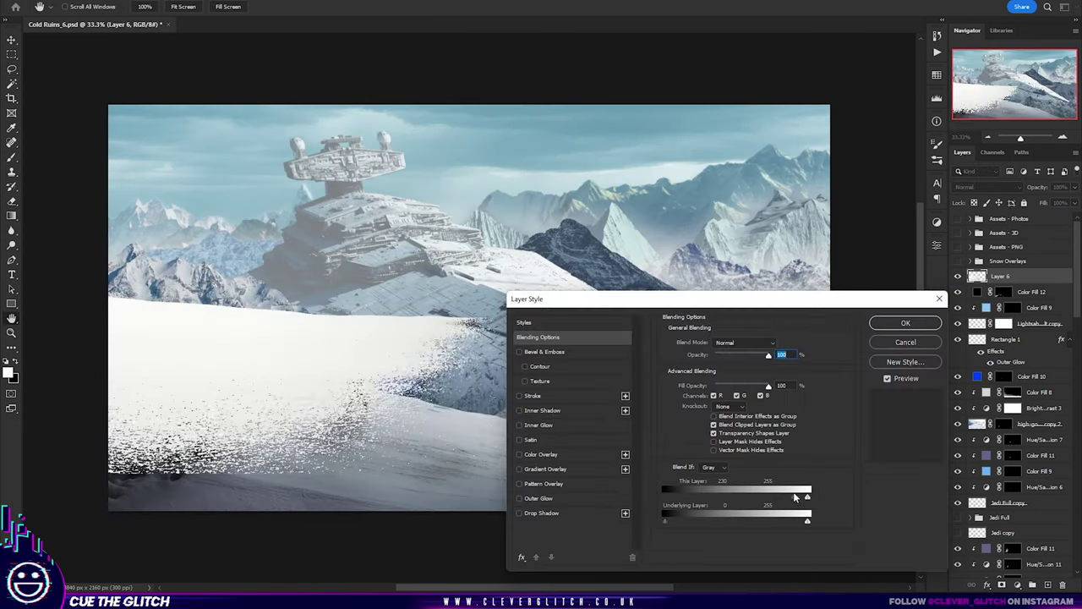
{"action": "left_click", "coordinate": [912, 328]}
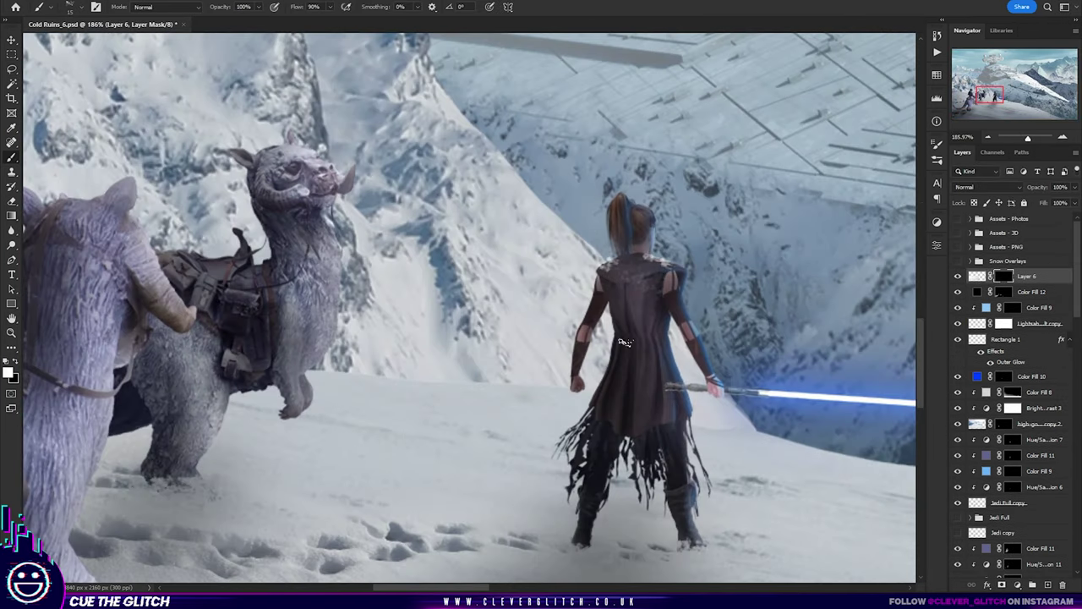
Step: Brush snow flecks onto the tauntaun's saddle, back and flank
{"action": "left_click_drag", "start_coordinate": [254, 279], "coordinate": [228, 364]}
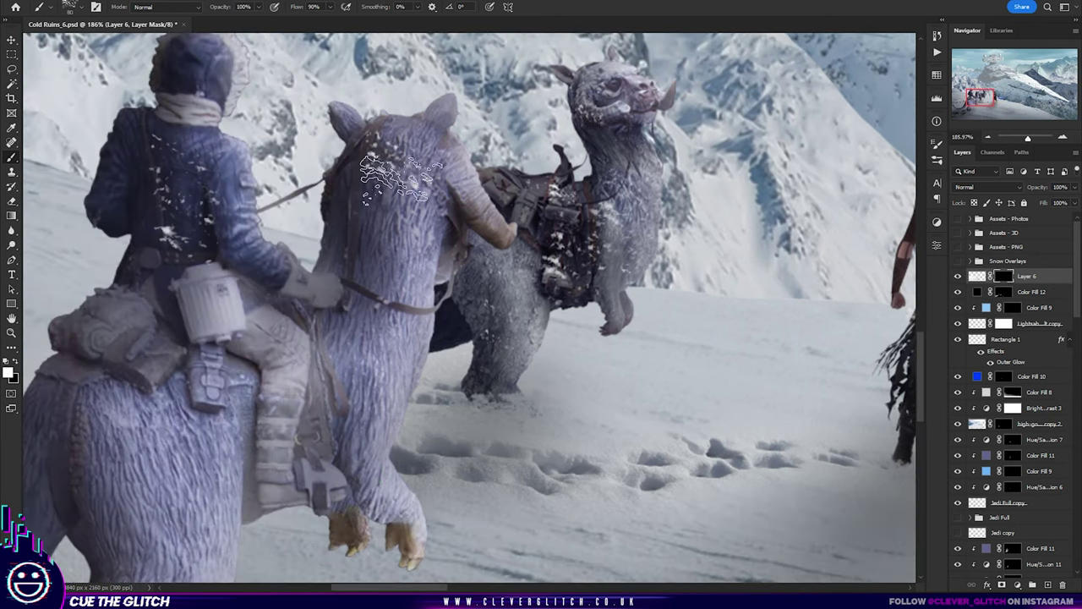
{"action": "scroll", "coordinate": [351, 383], "scroll_direction": "down", "scroll_amount": 10}
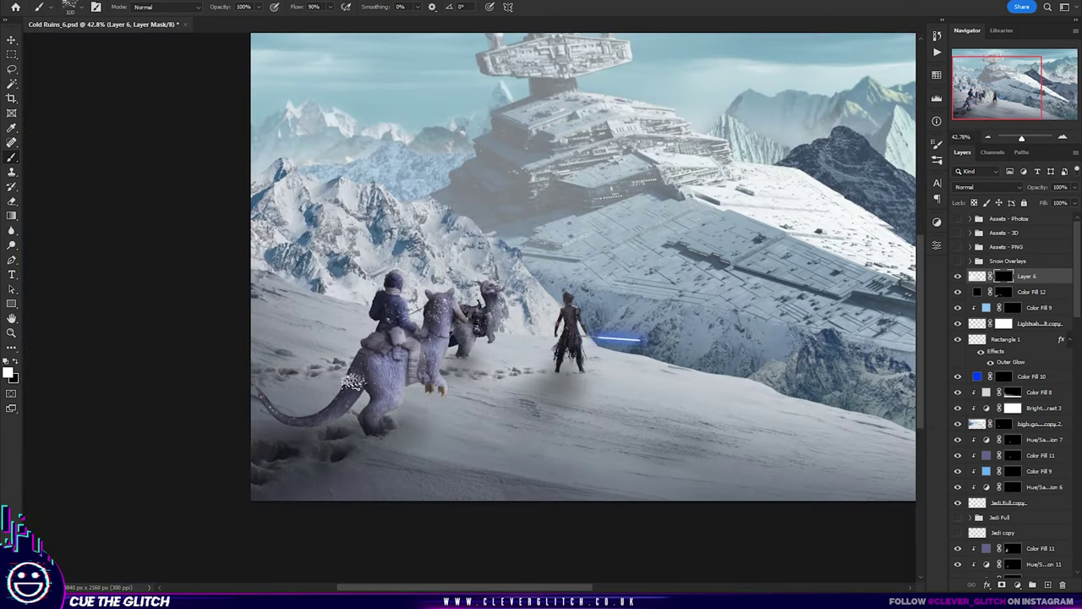
{"action": "left_click_drag", "start_coordinate": [351, 382], "coordinate": [374, 362]}
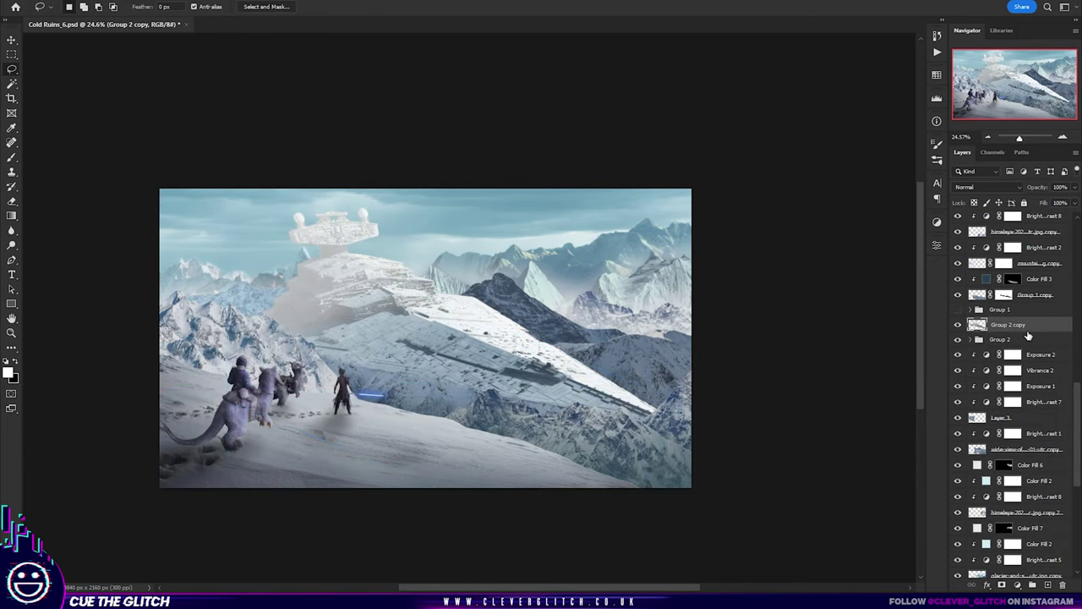
Step: Try Layer 7 in Screen mode, paint it off the destroyer, then delete it with Group 2 copy
{"action": "double_click", "coordinate": [977, 346]}
{"action": "left_click", "coordinate": [810, 117]}
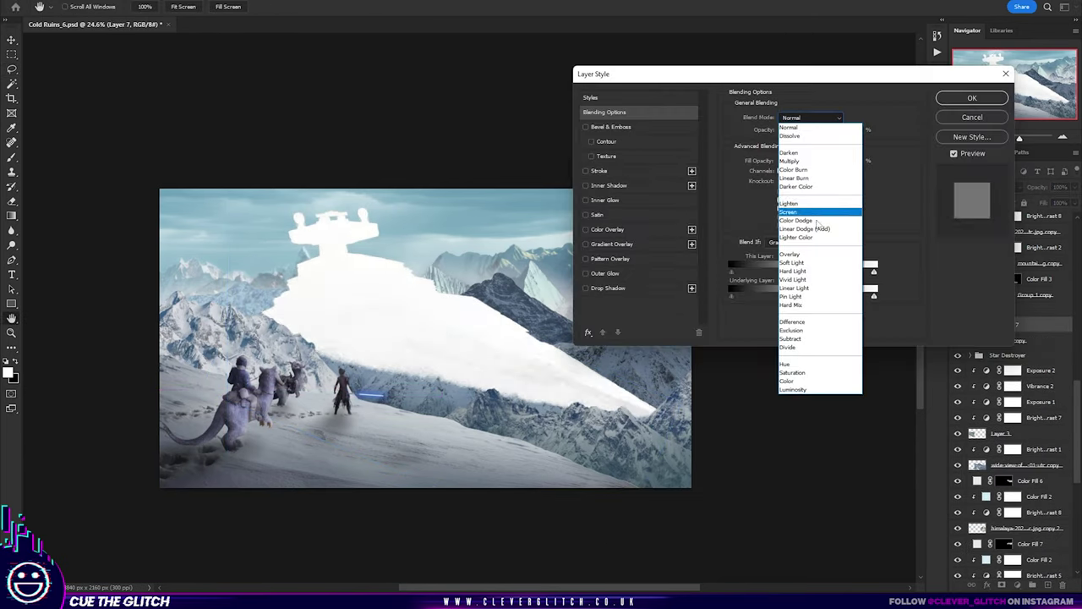
{"action": "left_click", "coordinate": [814, 186]}
{"action": "key", "text": "Return"}
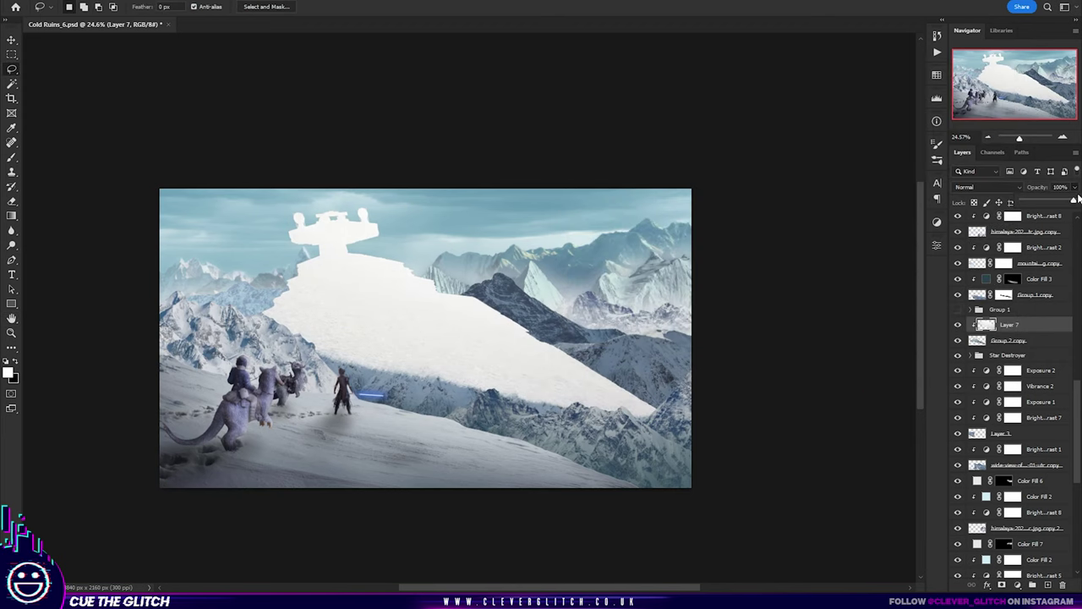
{"action": "key", "text": "b"}
{"action": "mouse_move", "coordinate": [292, 215]}
{"action": "left_mouse_down"}
{"action": "mouse_move", "coordinate": [351, 219]}
{"action": "mouse_move", "coordinate": [355, 258]}
{"action": "mouse_move", "coordinate": [482, 338]}
{"action": "mouse_move", "coordinate": [448, 338]}
{"action": "left_mouse_up"}
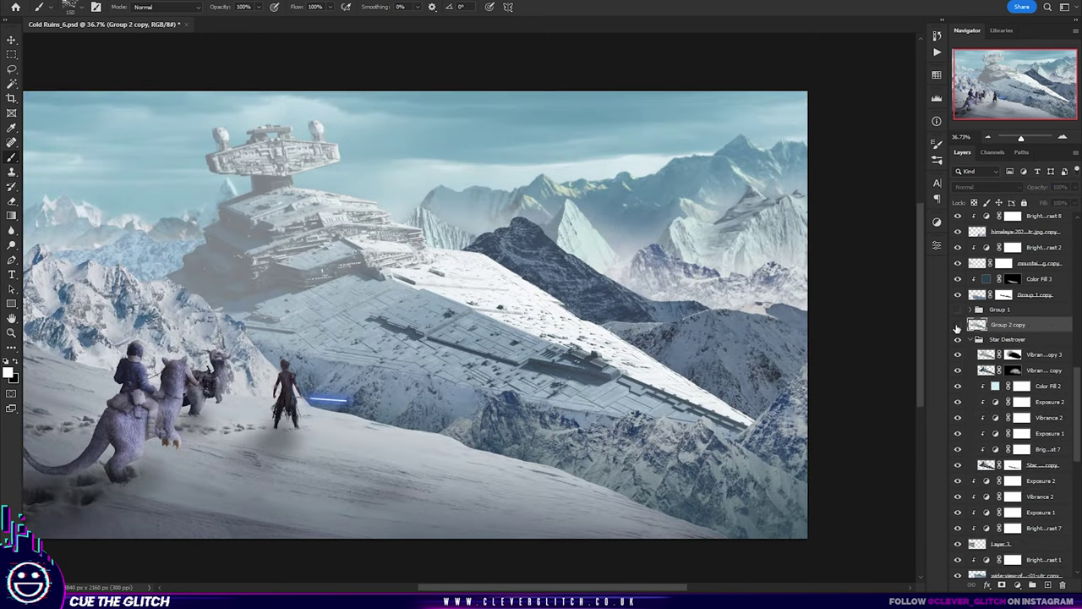
{"action": "left_click", "coordinate": [971, 325]}
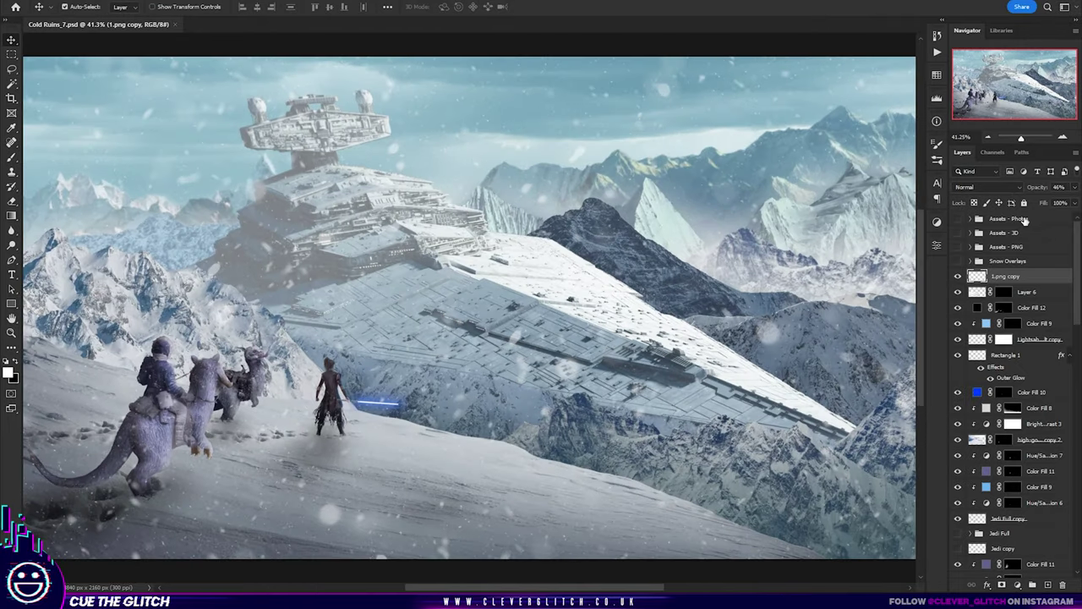
Step: Flatten the image and boost highlights and contrast in Camera Raw's Basic settings
{"action": "left_click", "coordinate": [483, 213]}
{"action": "left_click", "coordinate": [204, 76]}
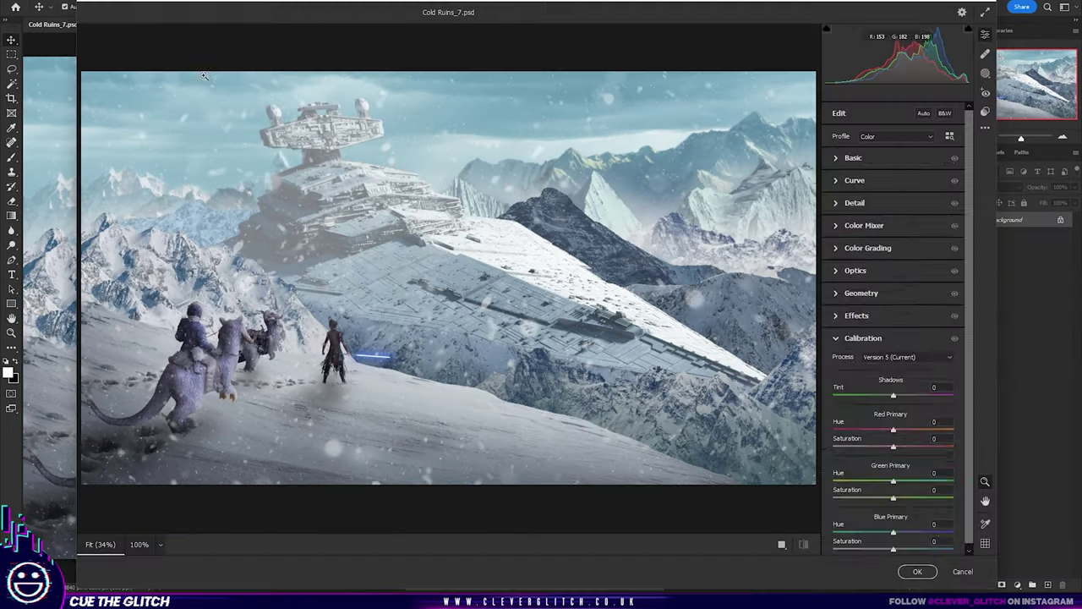
{"action": "left_click", "coordinate": [853, 157]}
{"action": "left_click_drag", "start_coordinate": [893, 281], "coordinate": [936, 280]}
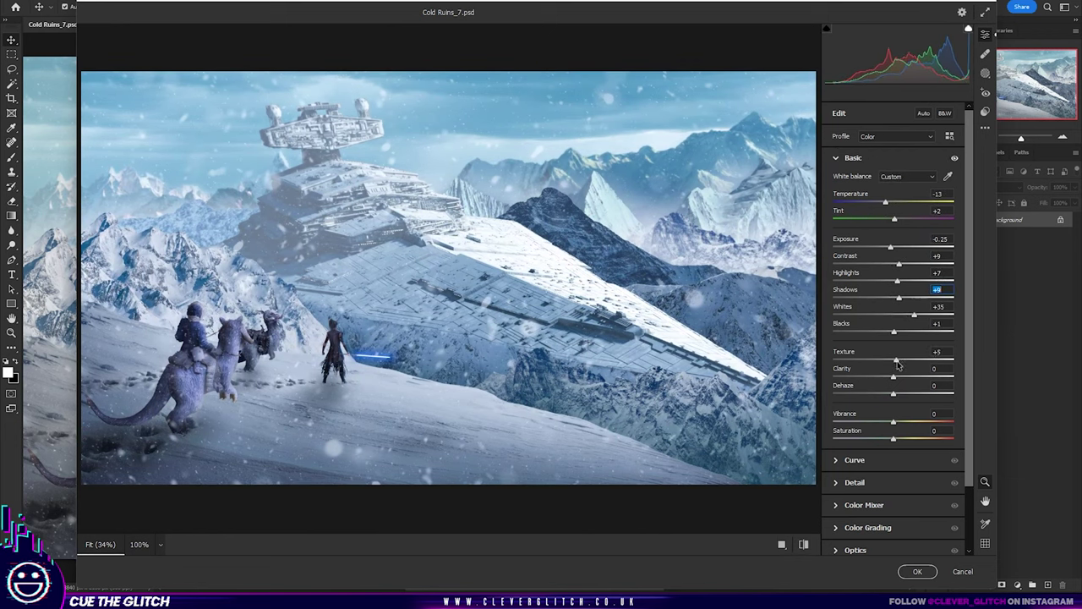
{"action": "left_click", "coordinate": [854, 459]}
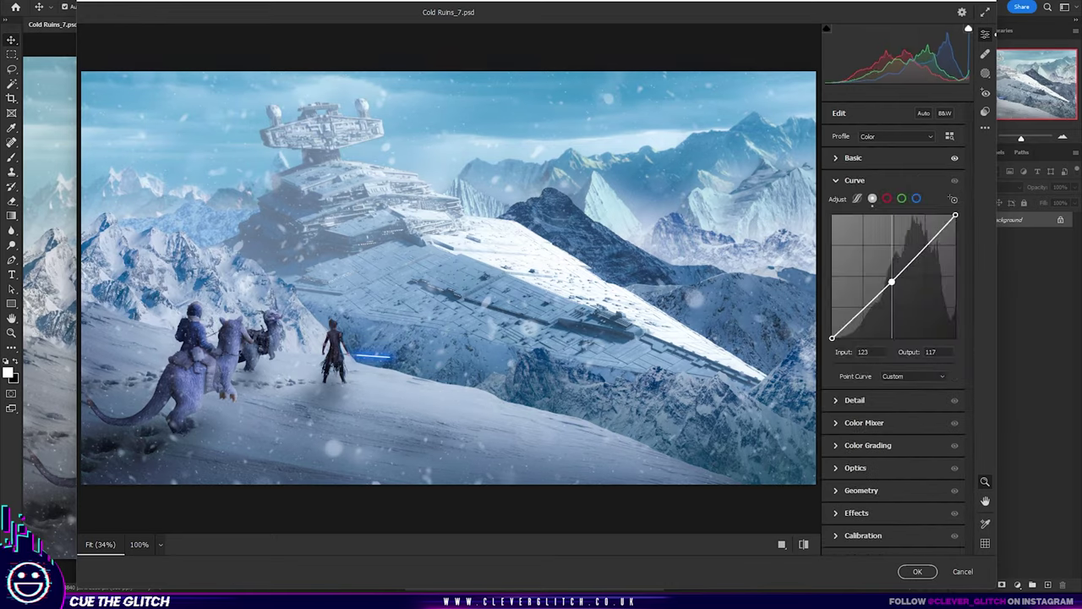